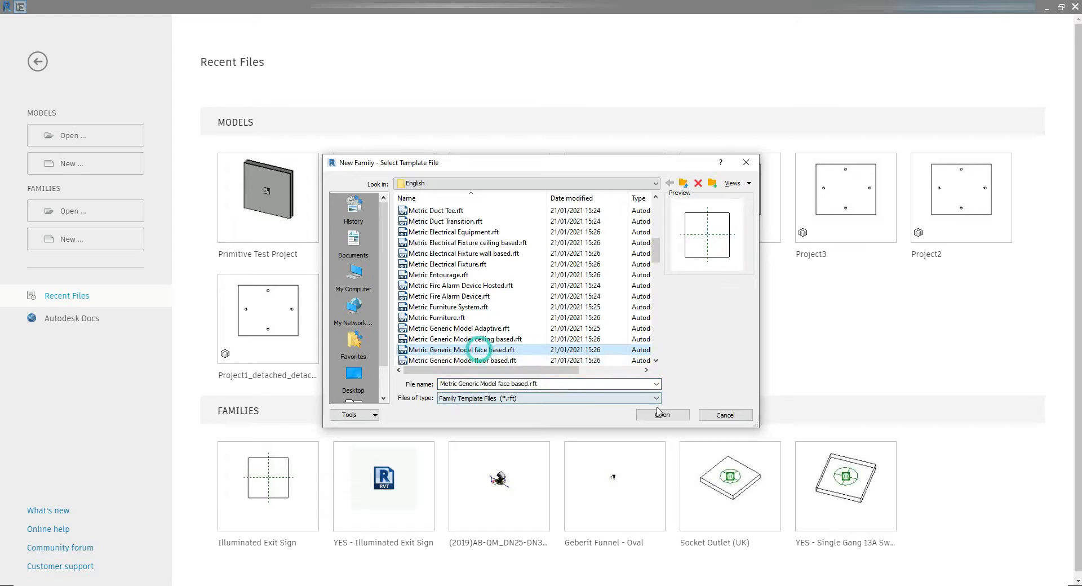
Step: Create a family from the Metric Generic Model face based template and set its category to Lighting Devices
left_click(662, 415)
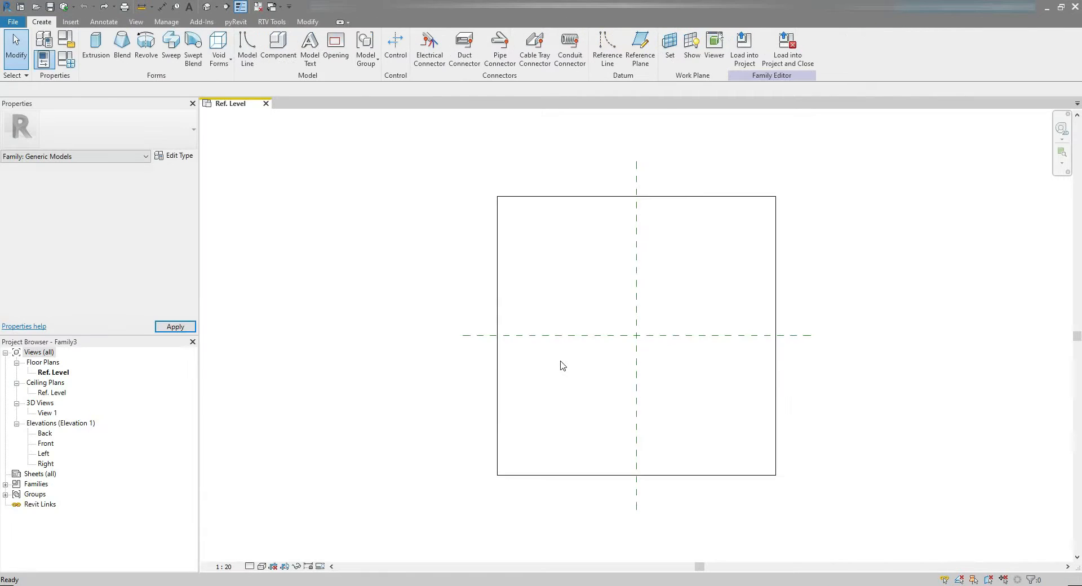
middle_click_drag(616, 374, 573, 383)
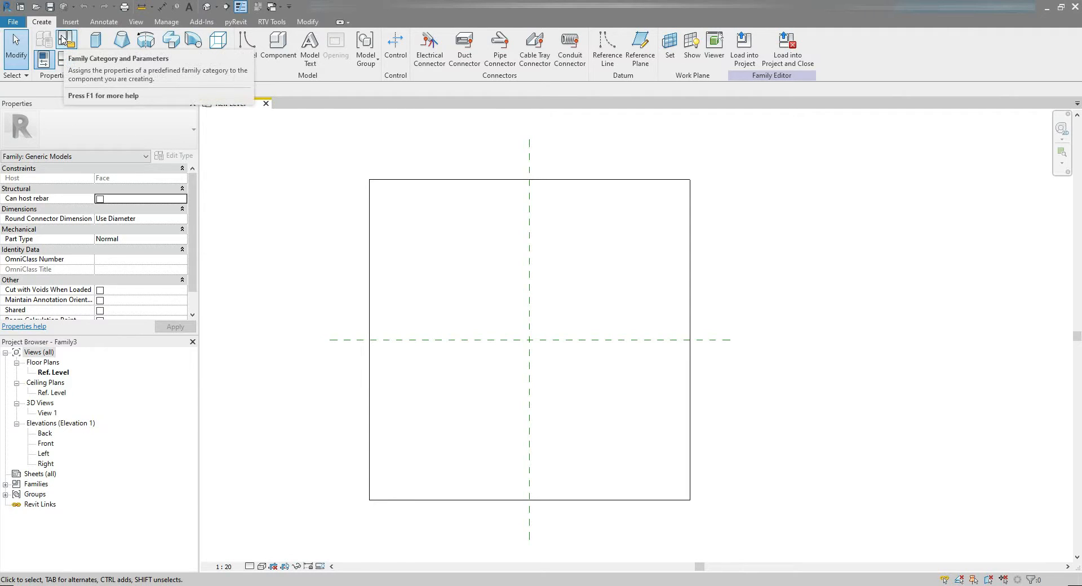
left_click(63, 38)
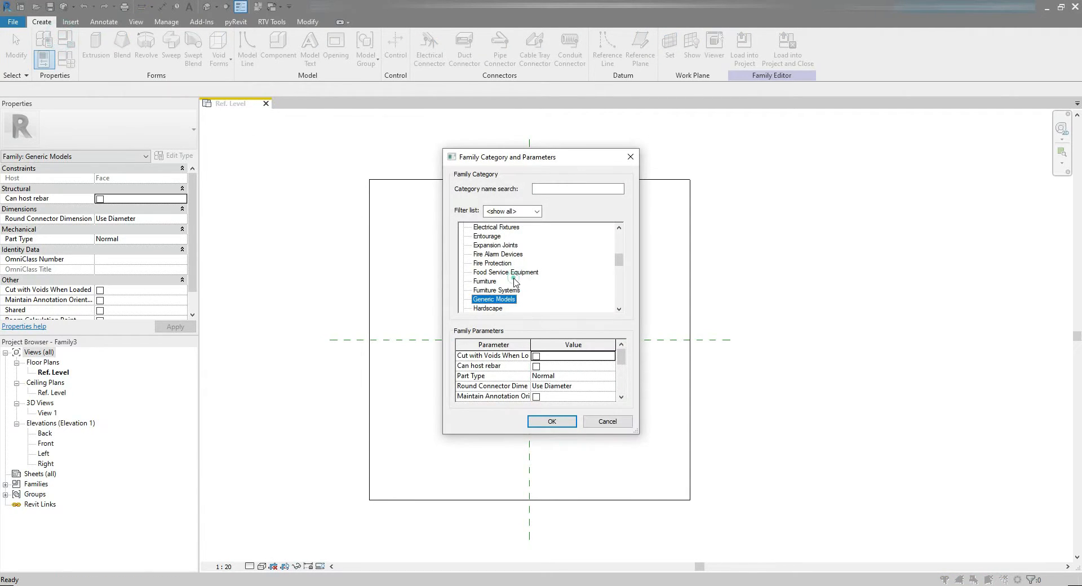
key("l")
key("l")
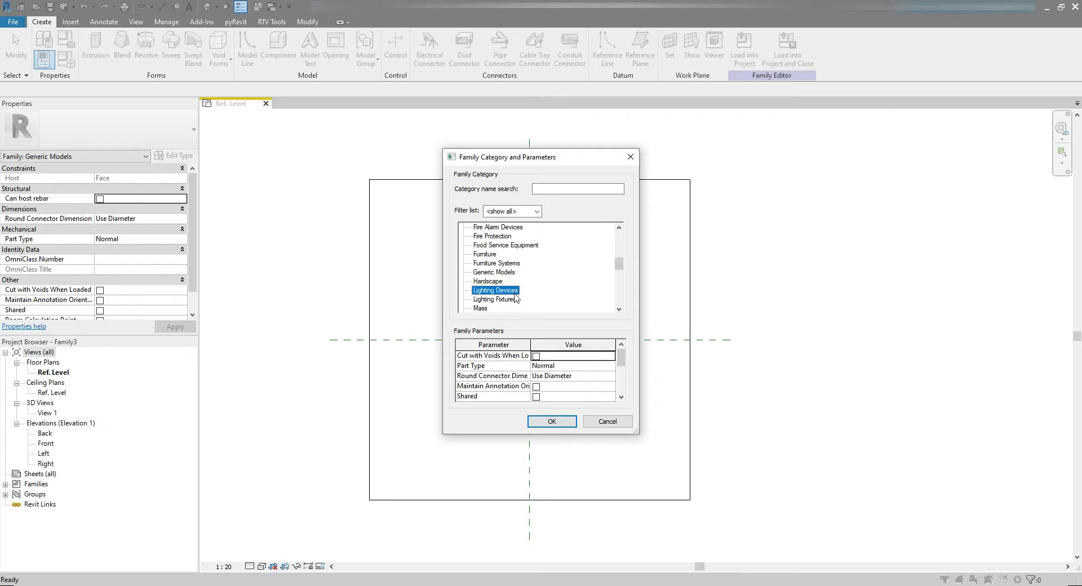
left_click(553, 422)
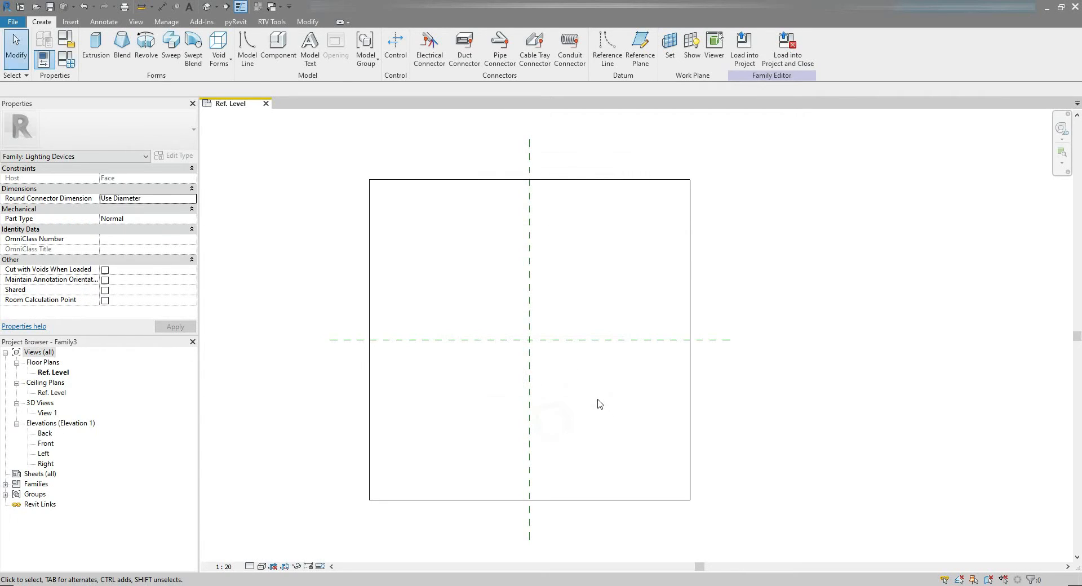
Step: Save the family as Illuminated Exit Sign in the Video 29 - Exit Sign folder, accepting the file save options
key("ctrl+s")
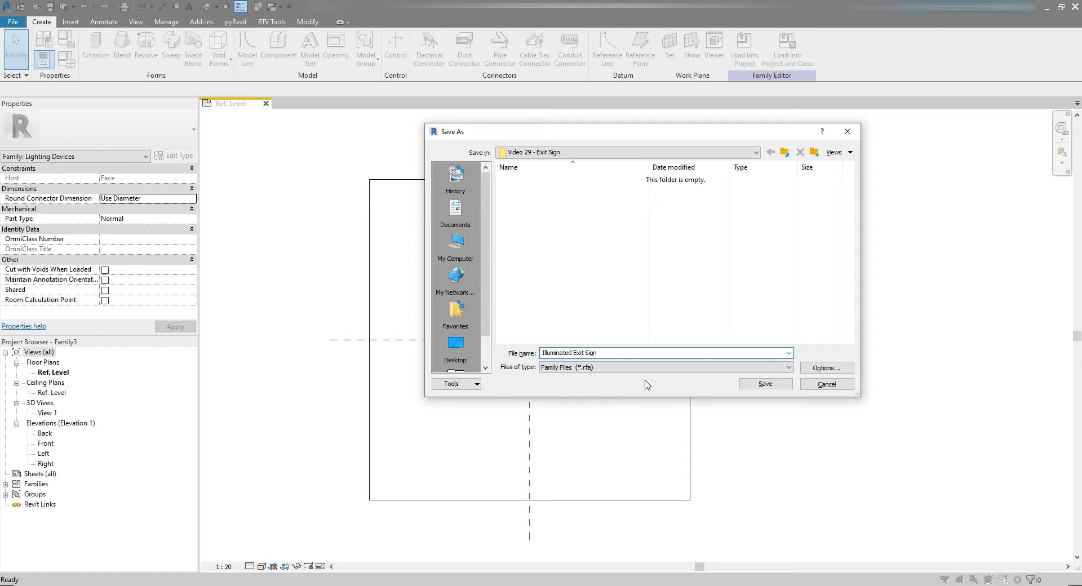
left_click(823, 367)
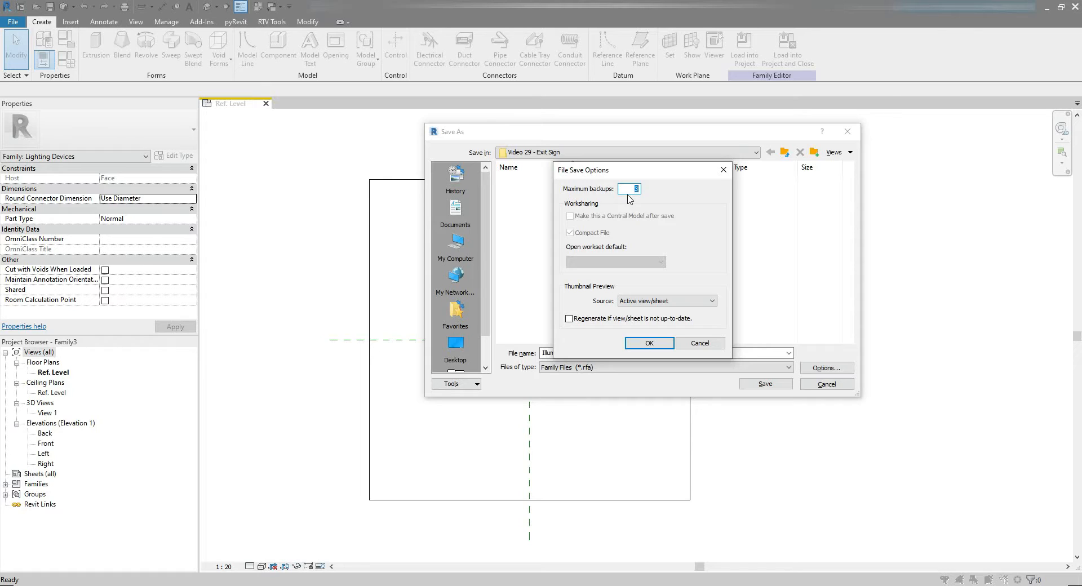
left_click(649, 343)
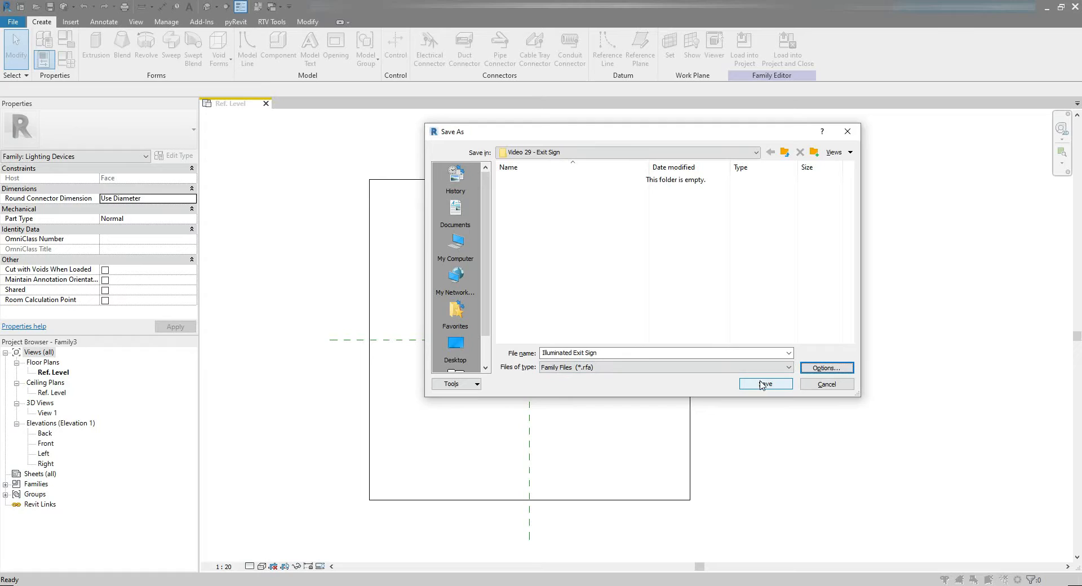
left_click(764, 384)
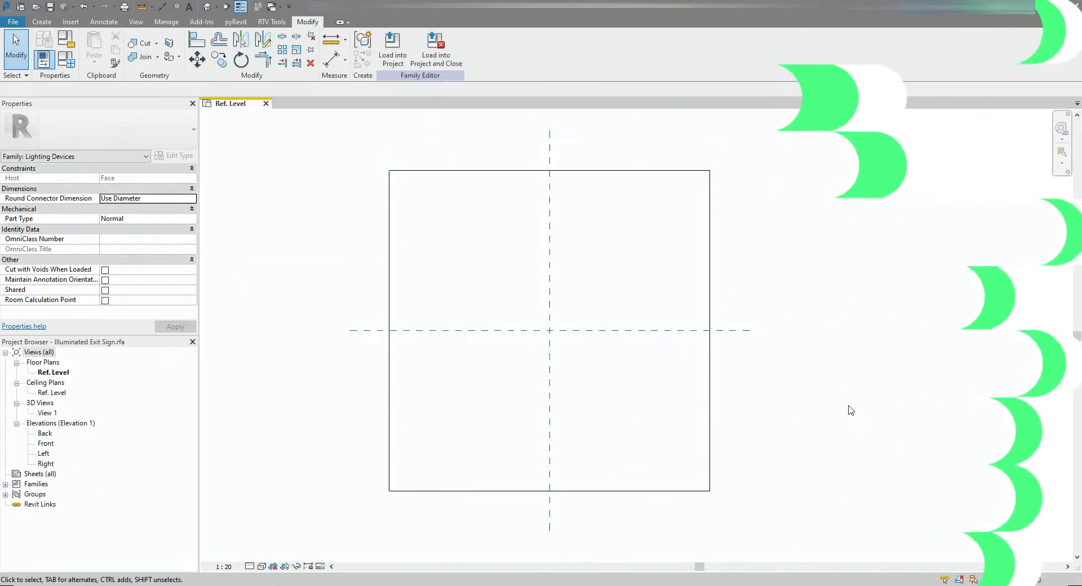
Step: Start an extrusion with a depth of -50 and sketch a rectangle about 280 mm high around the reference plane intersection
left_click(41, 22)
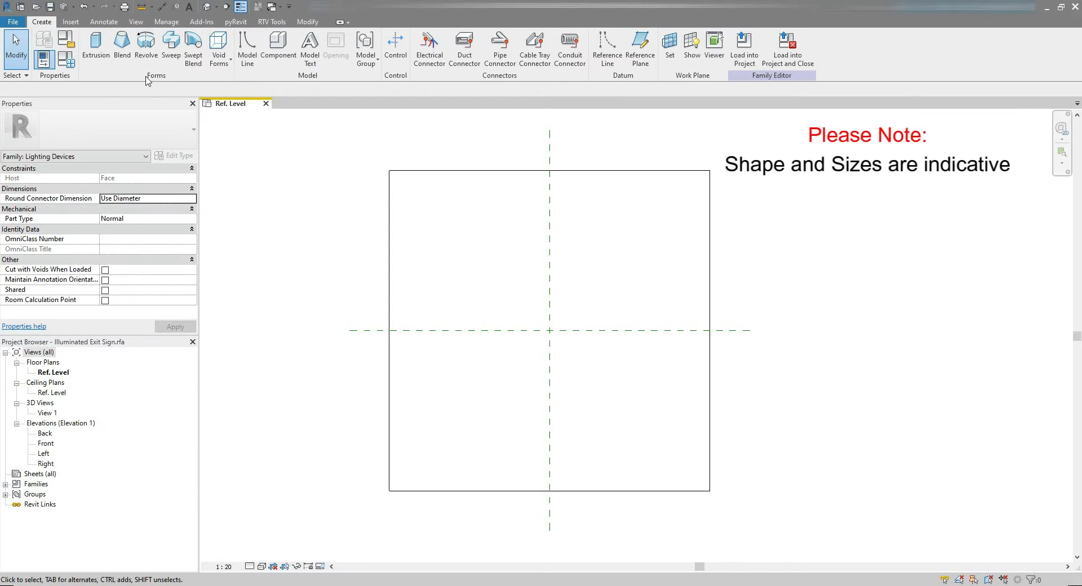
left_click(94, 47)
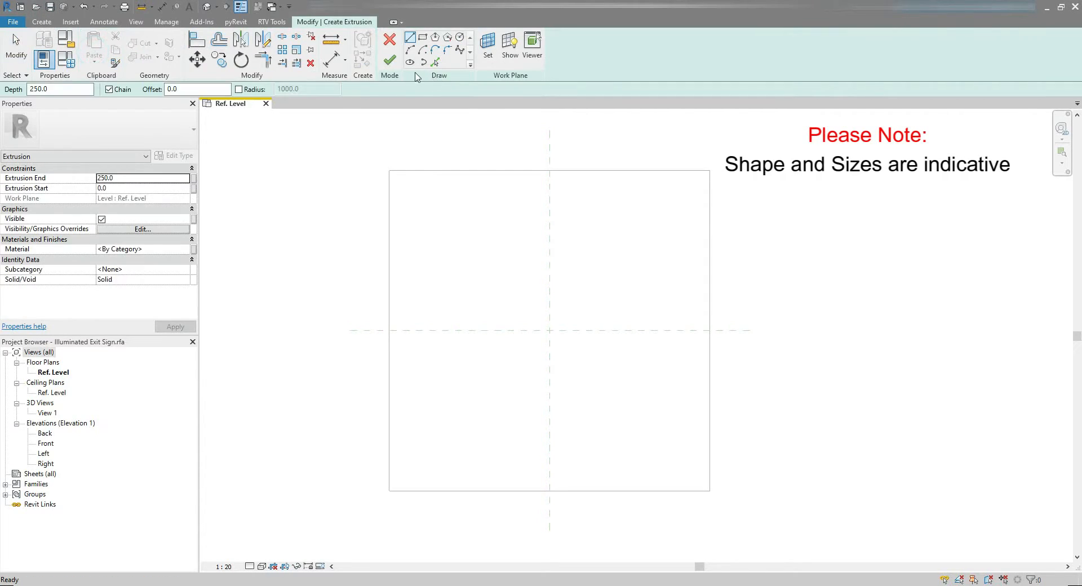
left_click(423, 38)
left_click(62, 89)
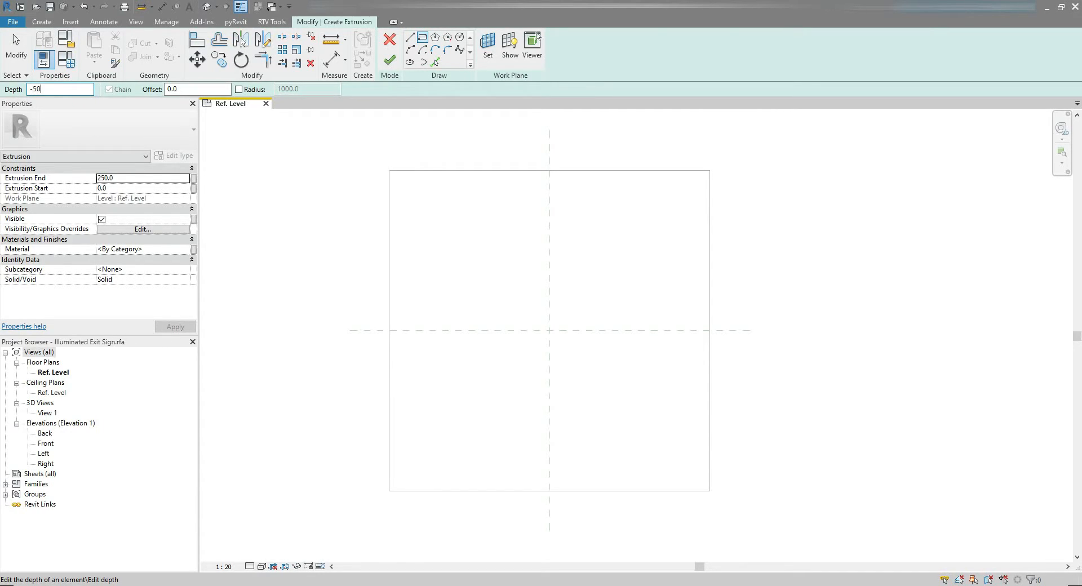
scroll(632, 350, "up", 3)
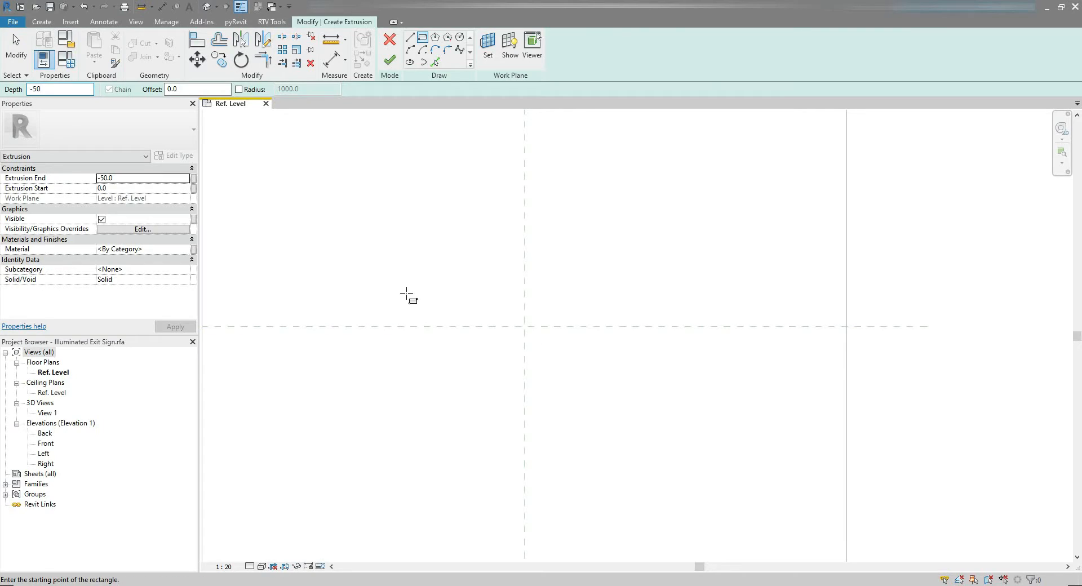
left_click(406, 287)
left_click(629, 361)
key("Escape")
scroll(576, 355, "up", 1)
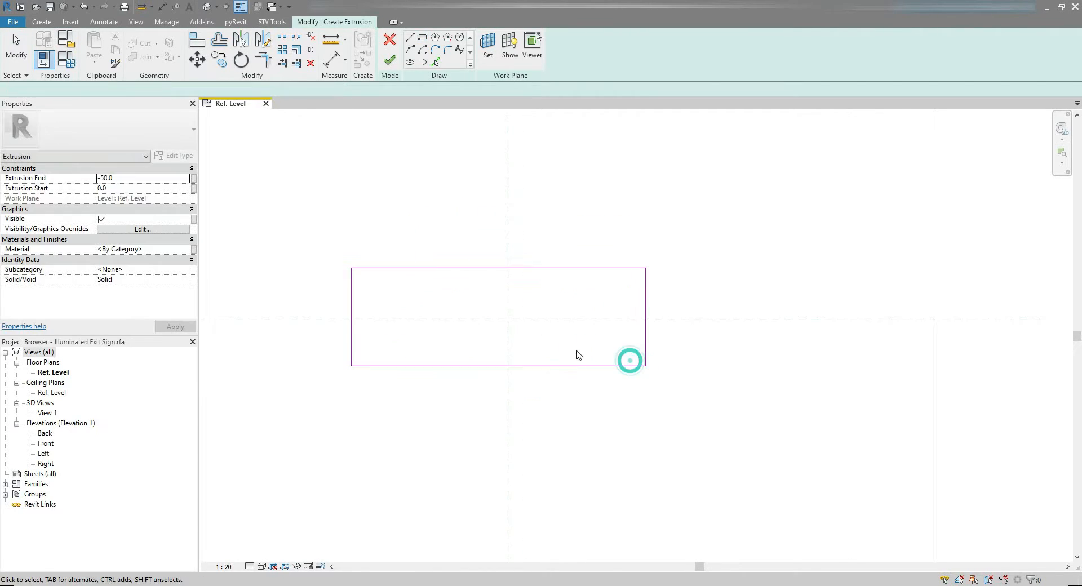
Step: Set the sketched rectangle's length to 460 mm and its height to 120 mm
left_click(645, 353)
left_click(496, 382)
type("460")
key("Return")
left_click(493, 385)
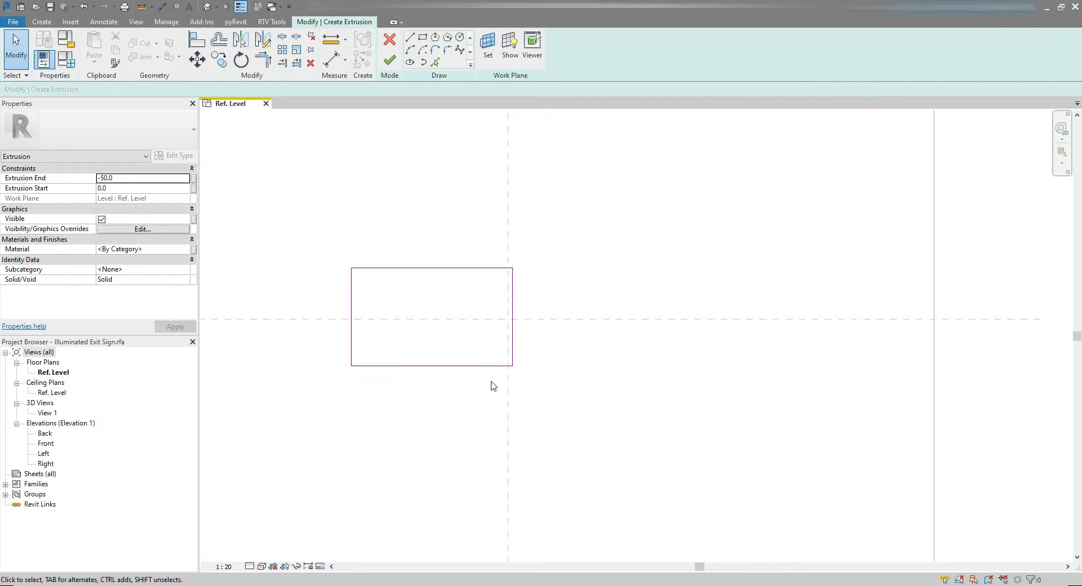
left_click(474, 366)
left_click(324, 318)
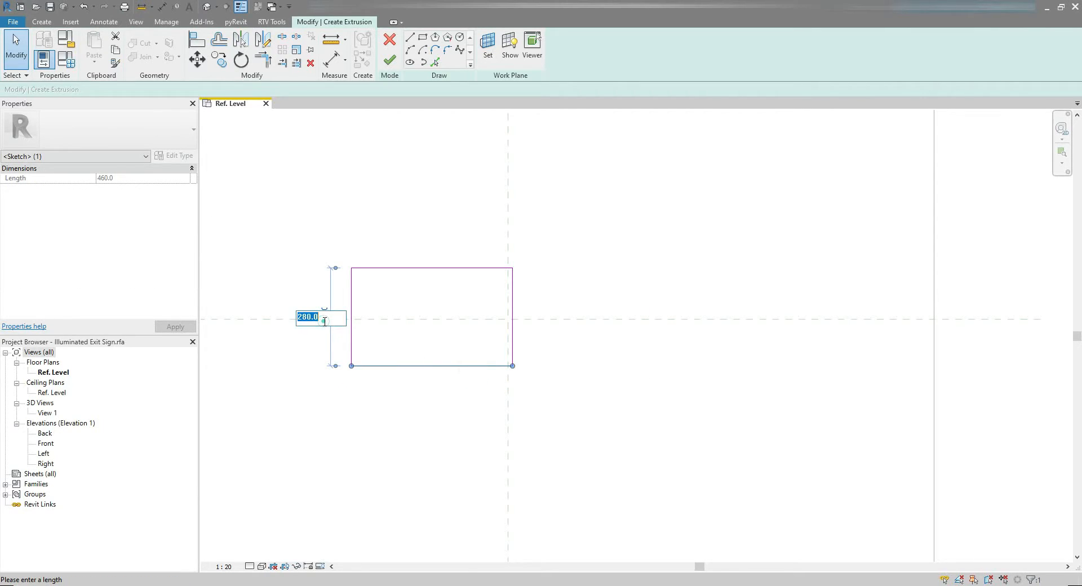
type("120")
key("Return")
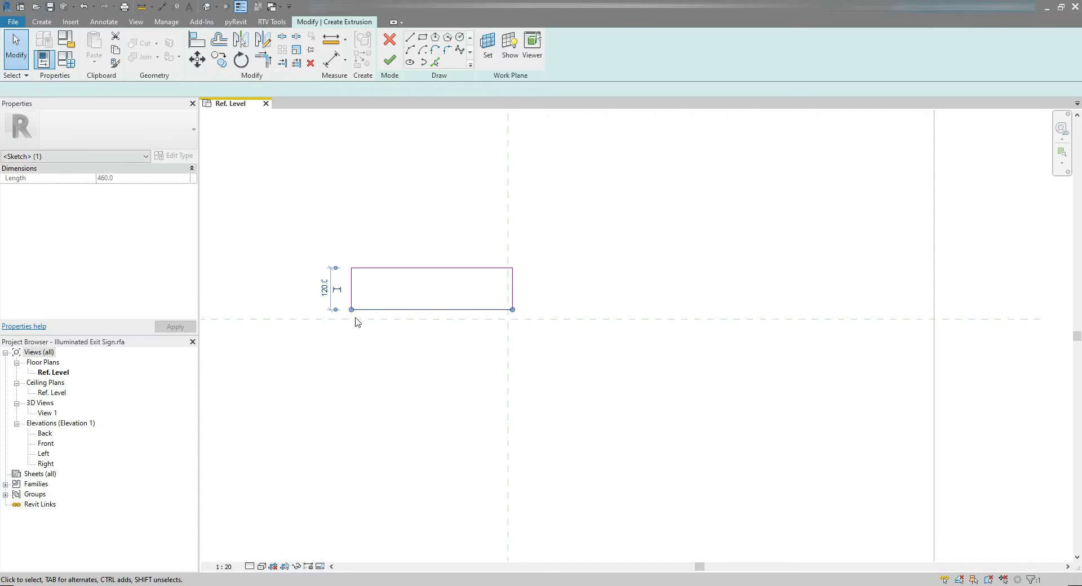
Step: Move the whole rectangle horizontally by its bottom edge midpoint so it is centred on the vertical reference plane
scroll(353, 322, "up", 2)
left_click_drag(285, 217, 603, 334)
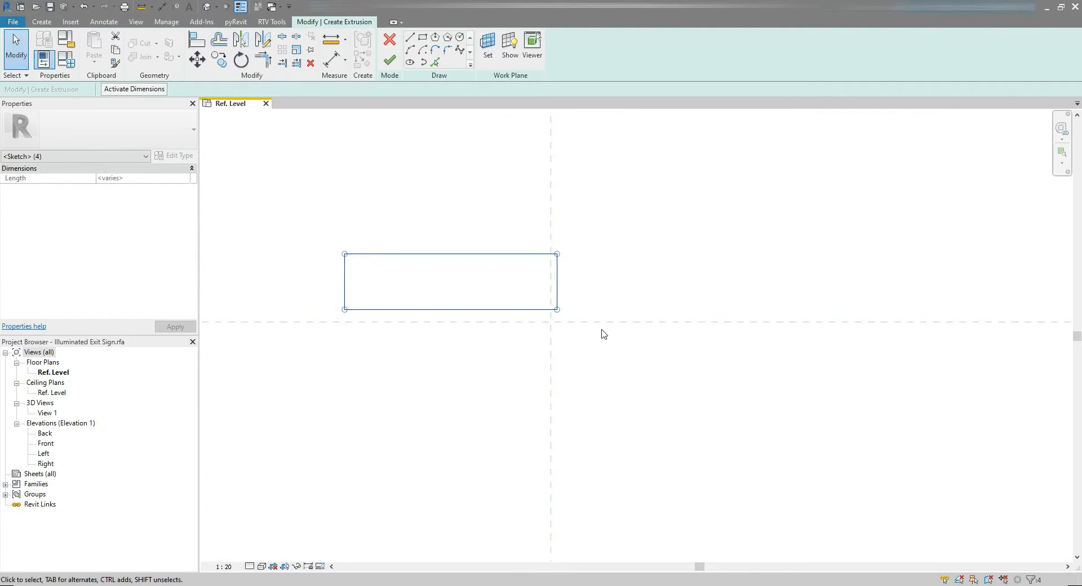
key("m")
key("v")
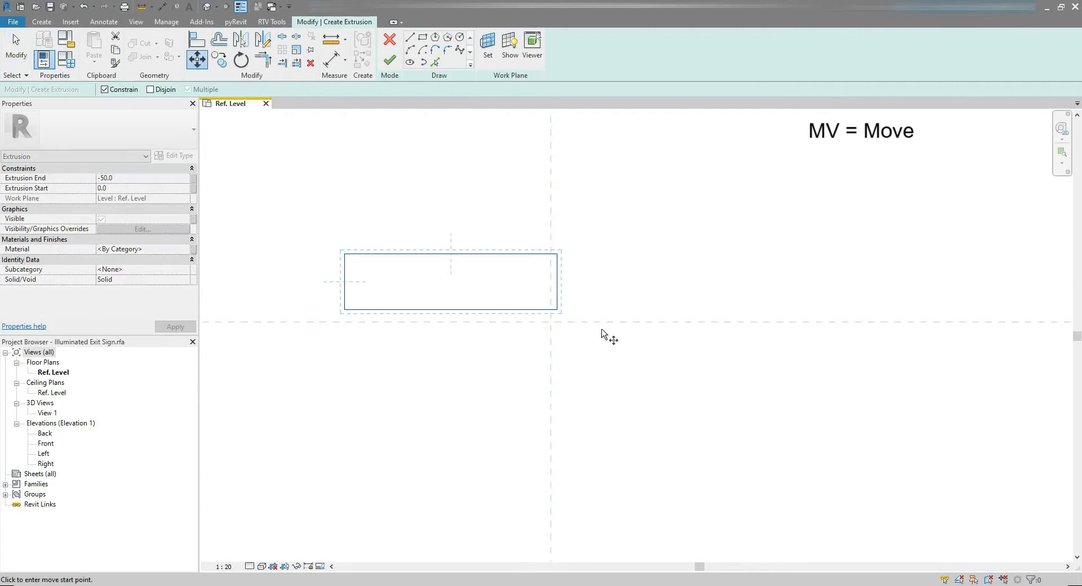
left_click(449, 309)
scroll(500, 314, "up", 2)
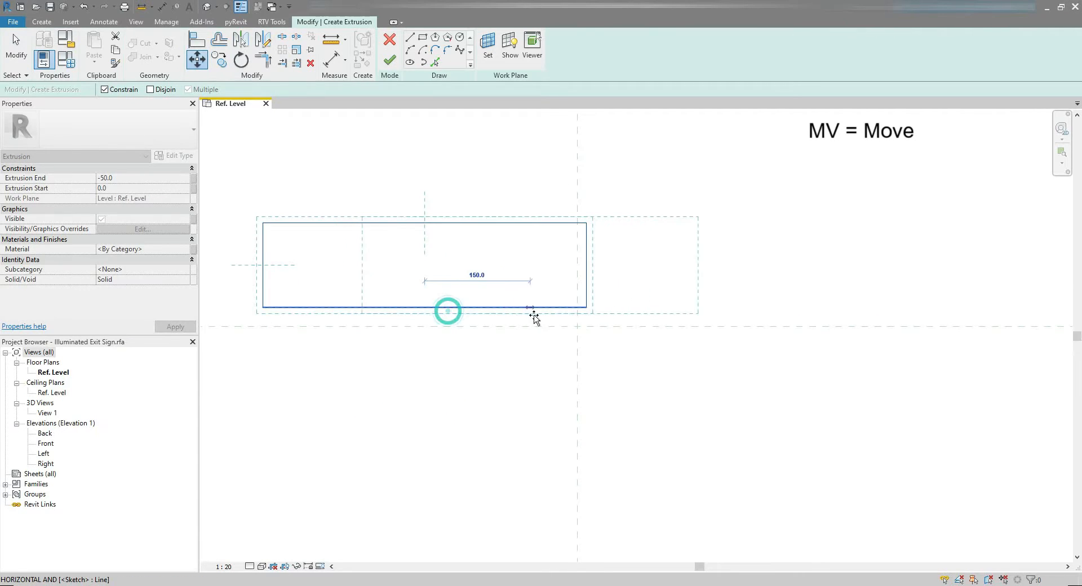
left_click(573, 315)
Step: Move the rectangle vertically by its side midpoint onto the horizontal reference plane and finish the extrusion
left_click_drag(357, 186, 787, 340)
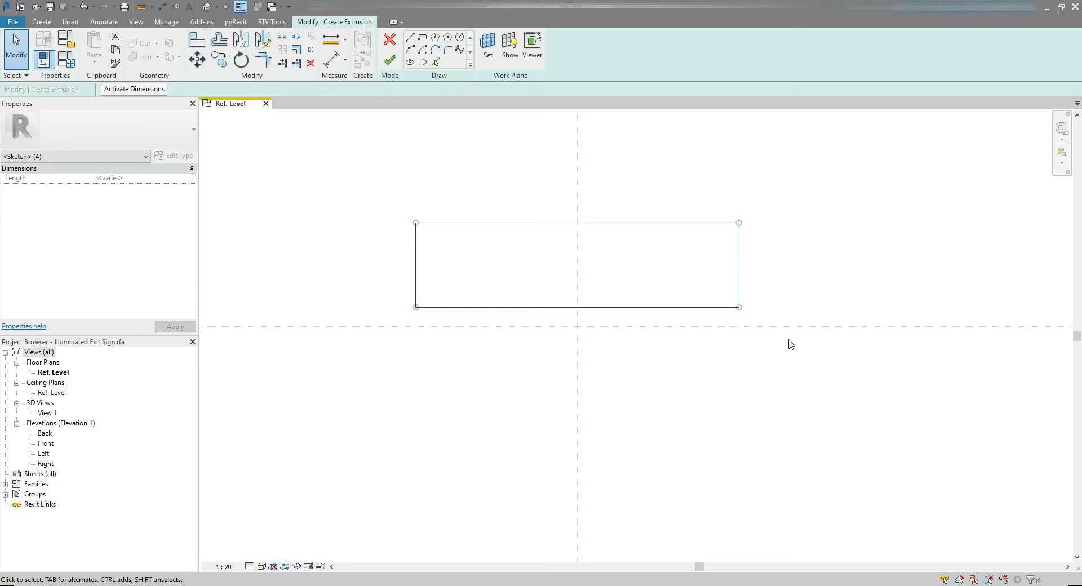
key("m")
key("v")
left_click(739, 265)
left_click(752, 328)
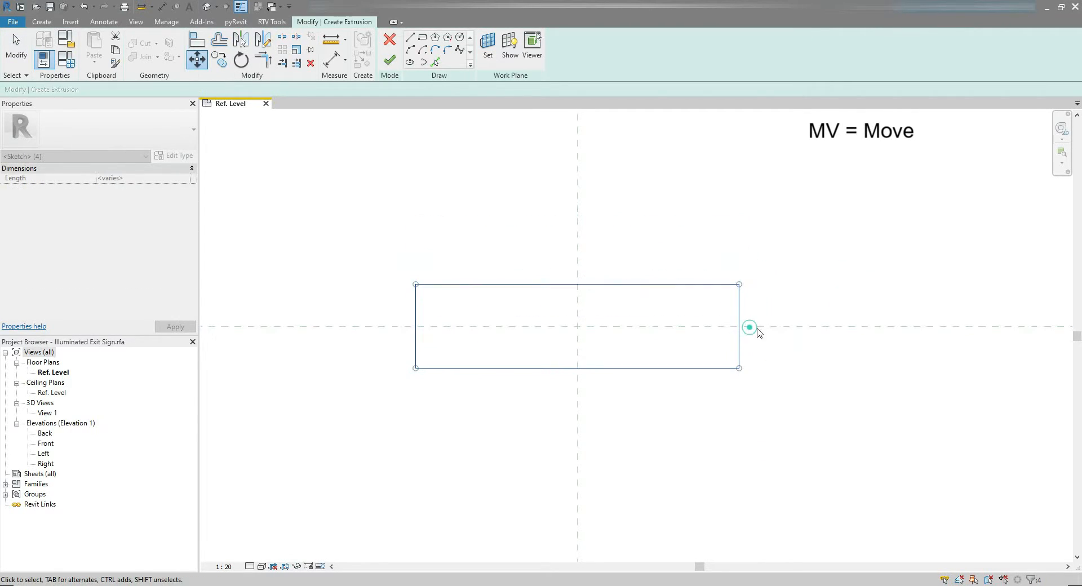
left_click(390, 64)
left_click(368, 164)
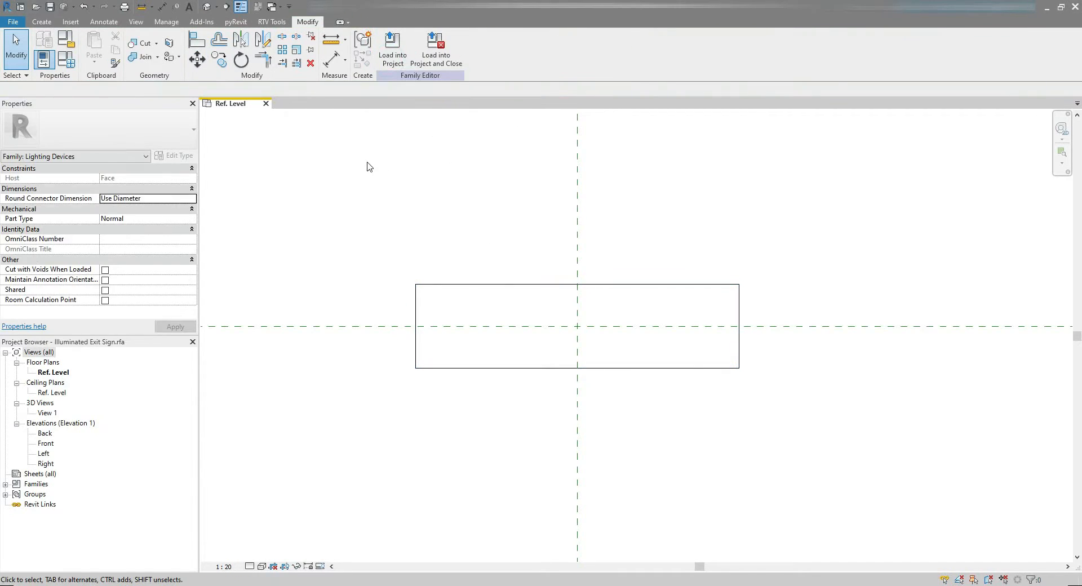
Step: Inspect the recessed box in the default 3D view in Wireframe, then return the view to Hidden Line
left_click(206, 9)
scroll(510, 286, "up", 5)
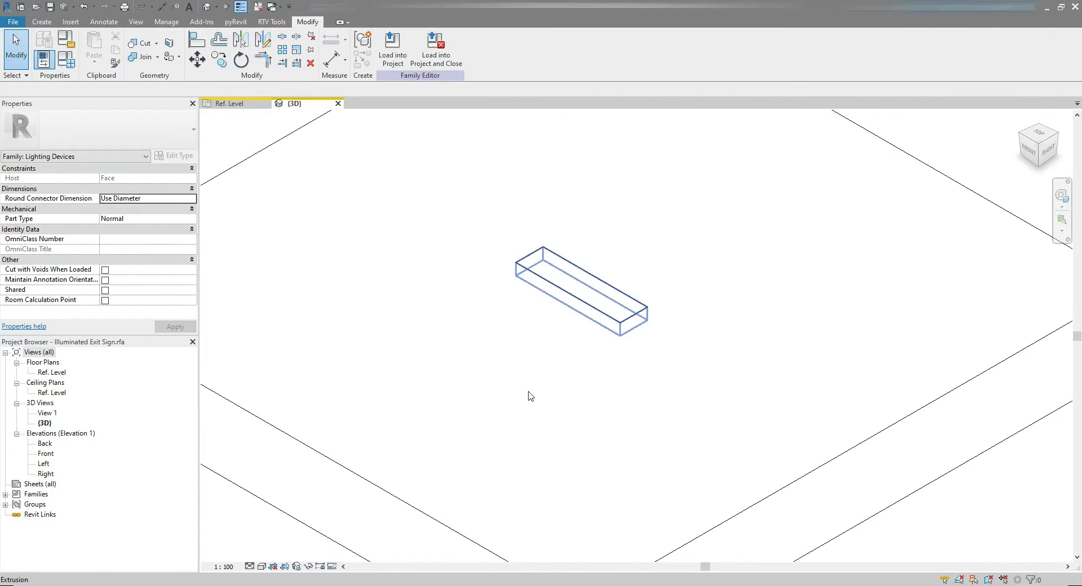
left_click(262, 565)
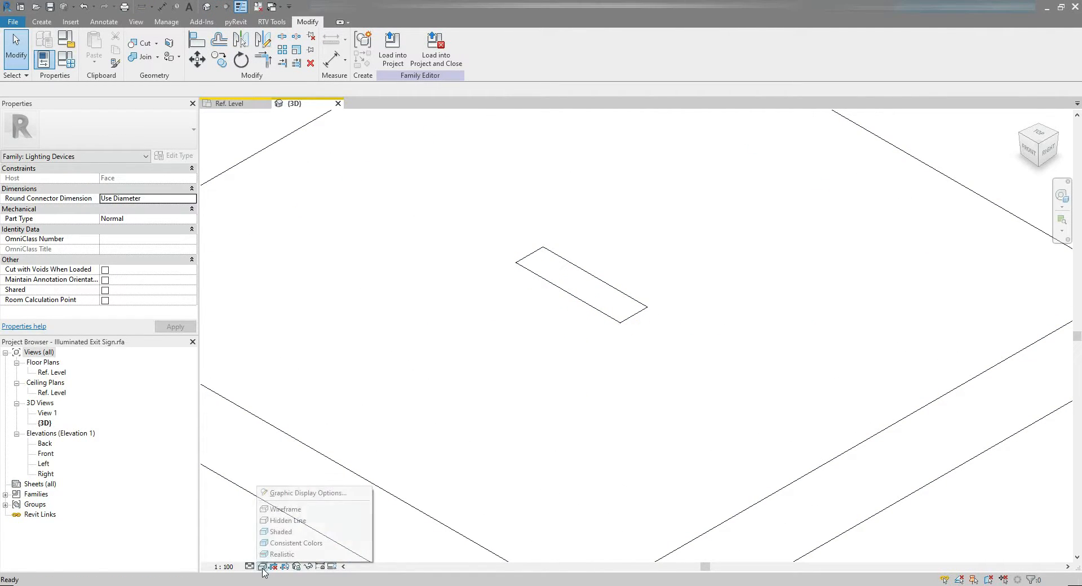
left_click(286, 510)
middle_click_drag(586, 331, 642, 381, "shift")
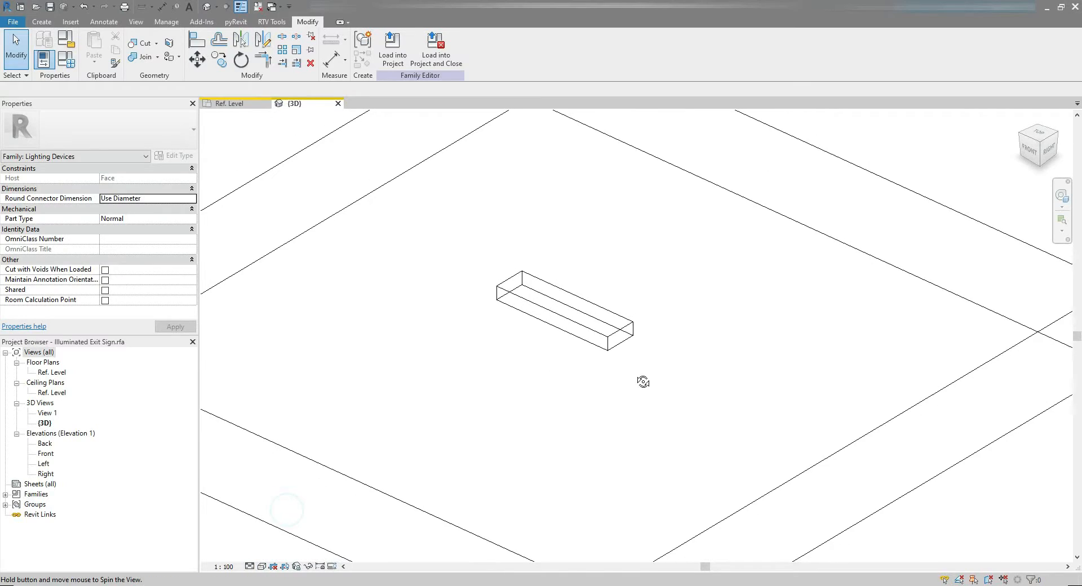
left_click(266, 566)
left_click(280, 519)
scroll(668, 416, "down", 1)
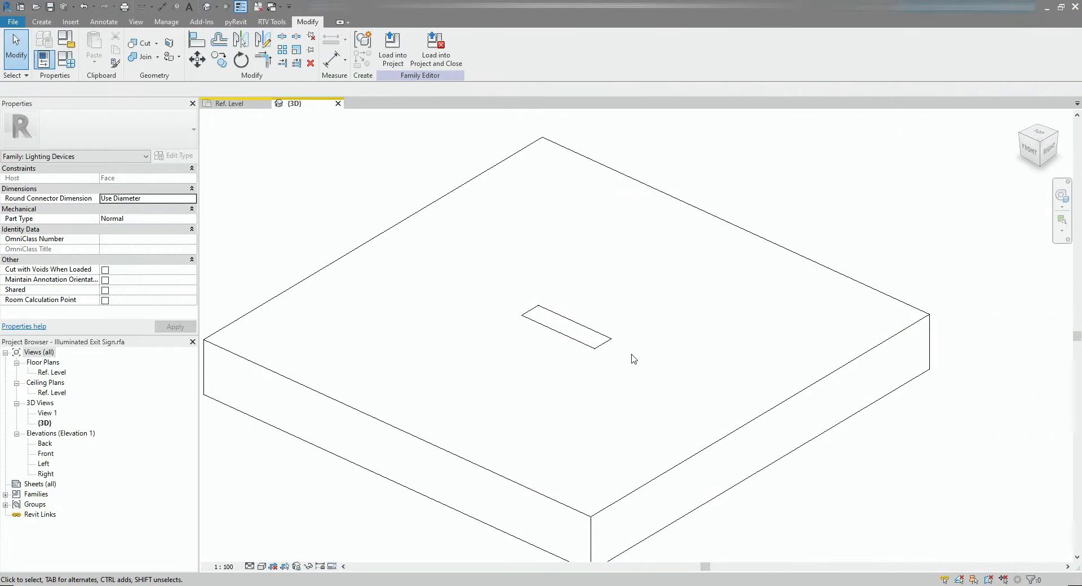
Step: In the Ref. Level plan, start a 255 mm deep extrusion and sketch a rectangle about 265 mm long inside the box outline
left_click(244, 104)
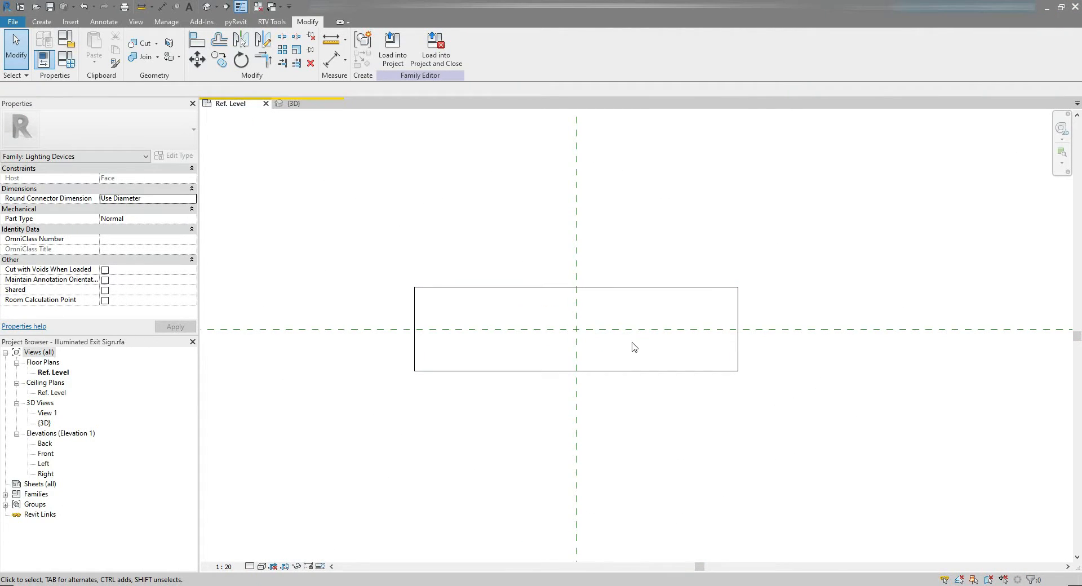
left_click(42, 21)
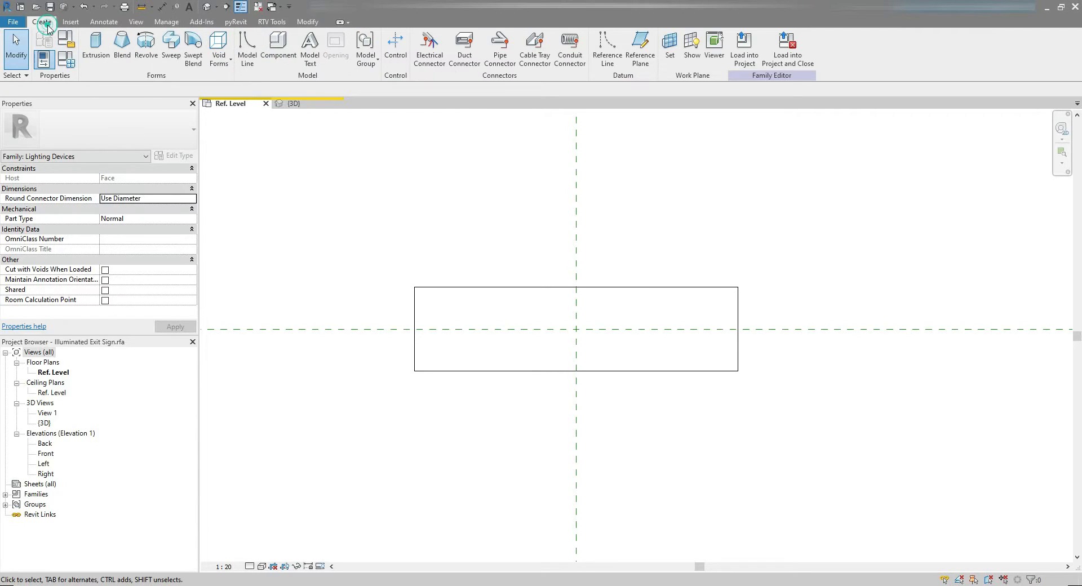
left_click(96, 45)
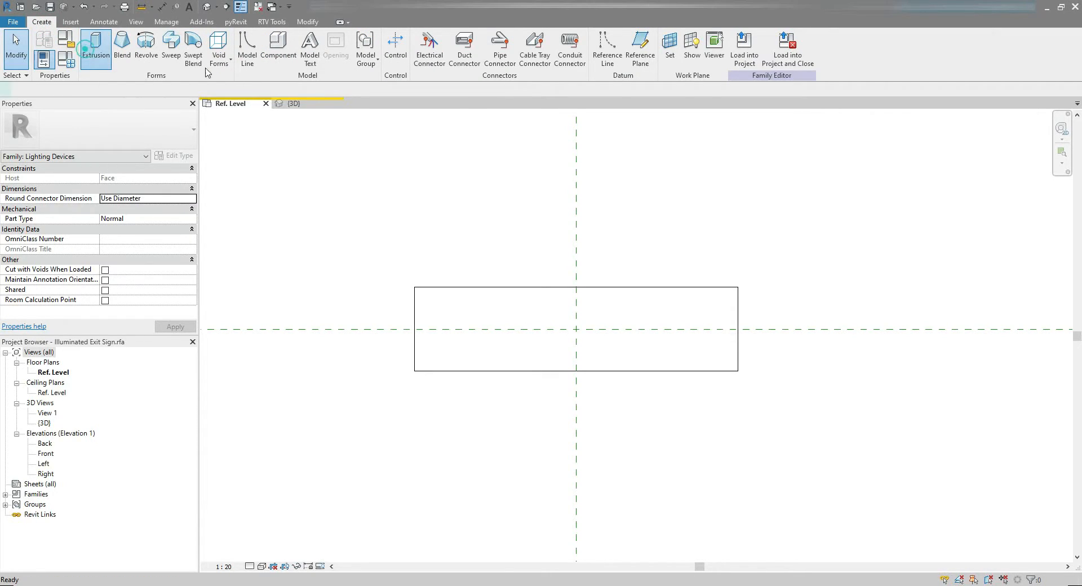
left_click(422, 39)
double_click(58, 88)
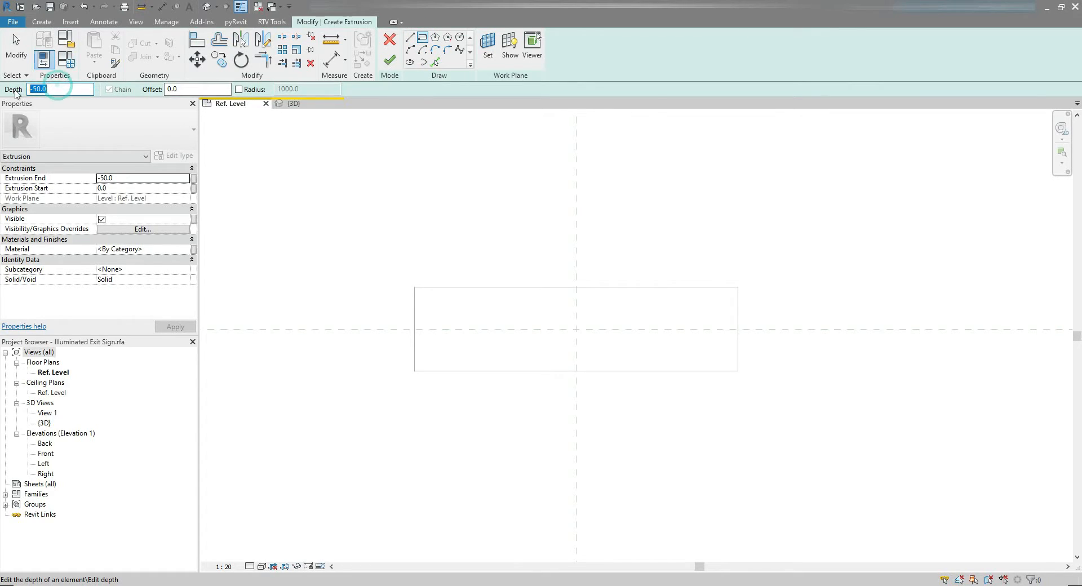
type("255")
key("Return")
scroll(532, 330, "up", 3)
left_click(435, 293)
left_click(760, 386)
key("Escape")
Step: Set the inner rectangle's height to 50 mm and its length to 400 mm
left_click(699, 385)
left_click(406, 340)
type("50")
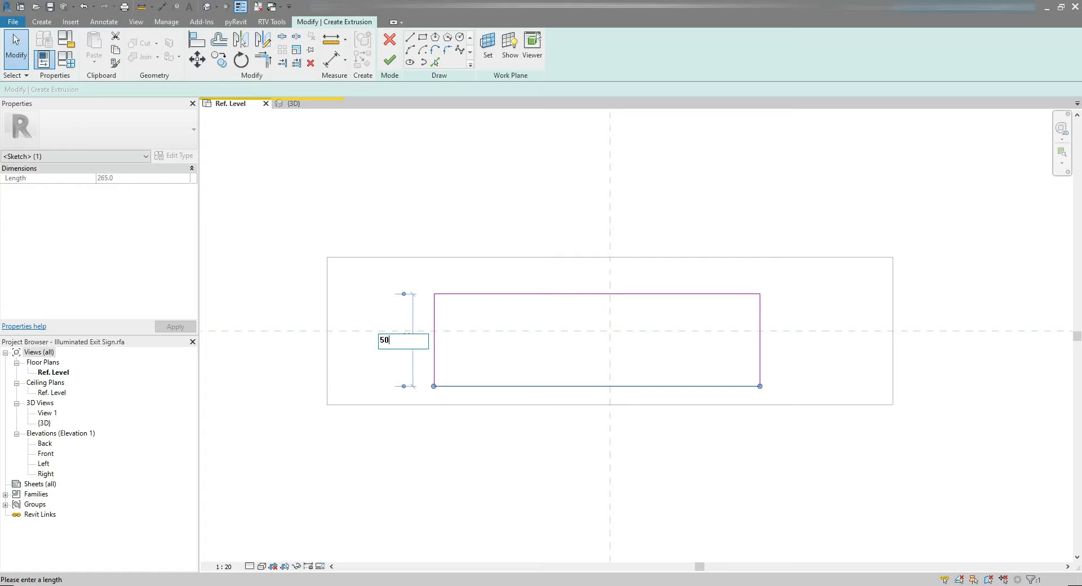
key("Return")
key("Escape")
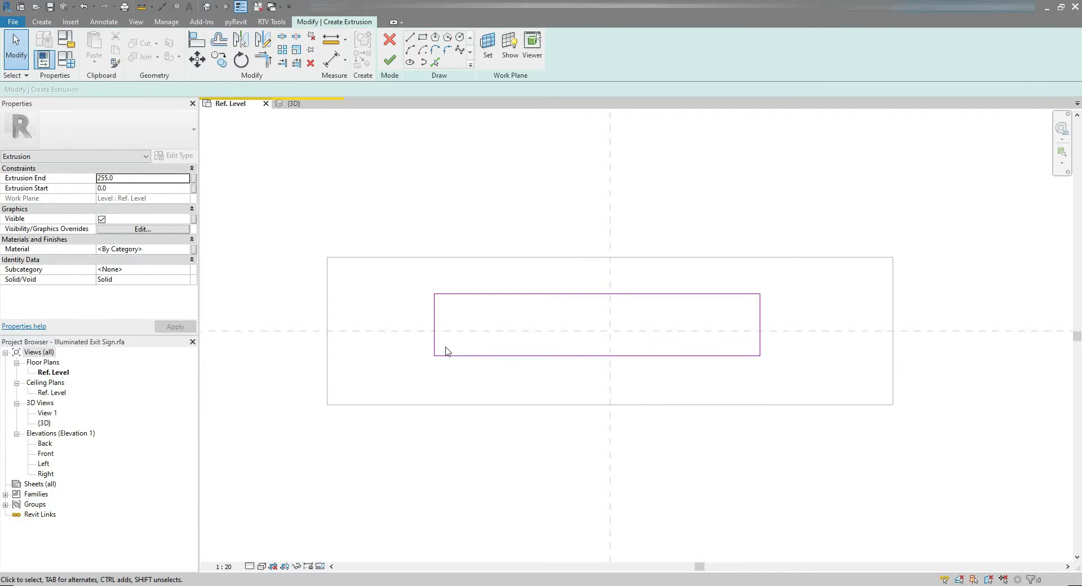
left_click(435, 344)
left_click(586, 264)
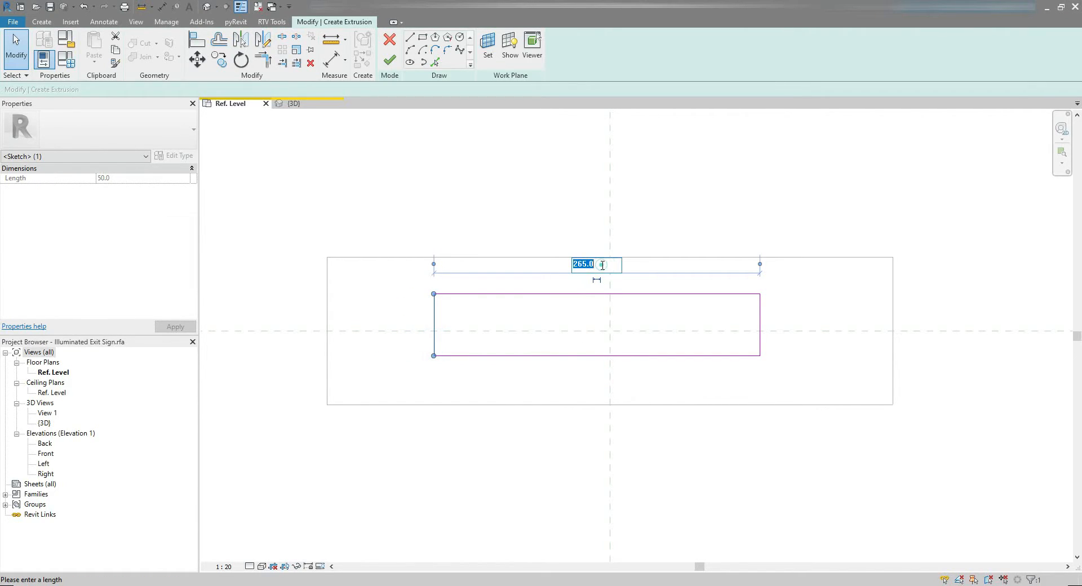
type("400")
key("Return")
key("Escape")
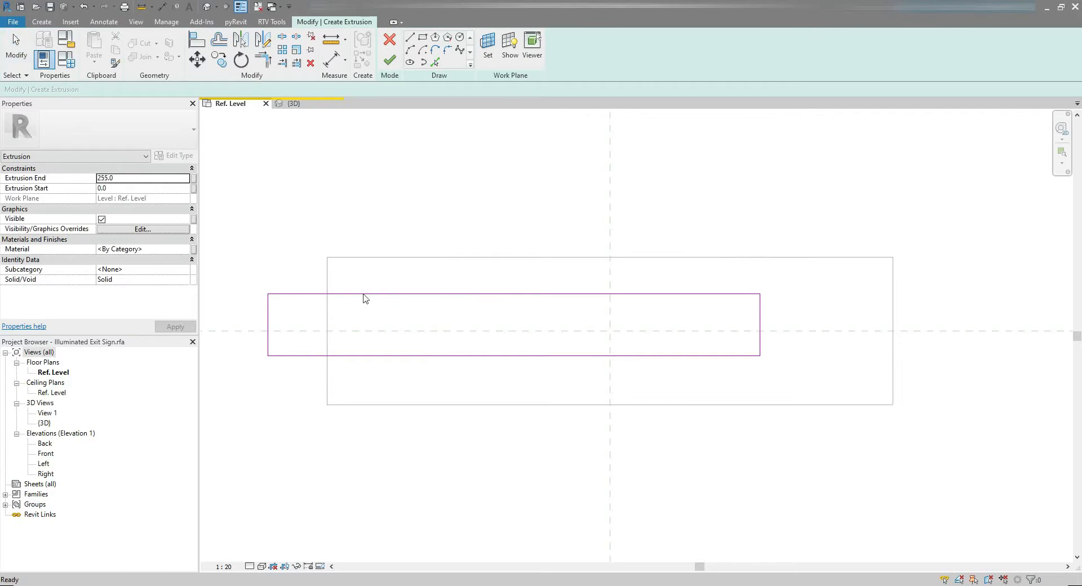
Step: Move the inner rectangle horizontally by its upper edge midpoint onto the vertical reference plane
mouse_move(246, 278)
left_mouse_down()
mouse_move(698, 386)
mouse_move(796, 387)
left_mouse_up()
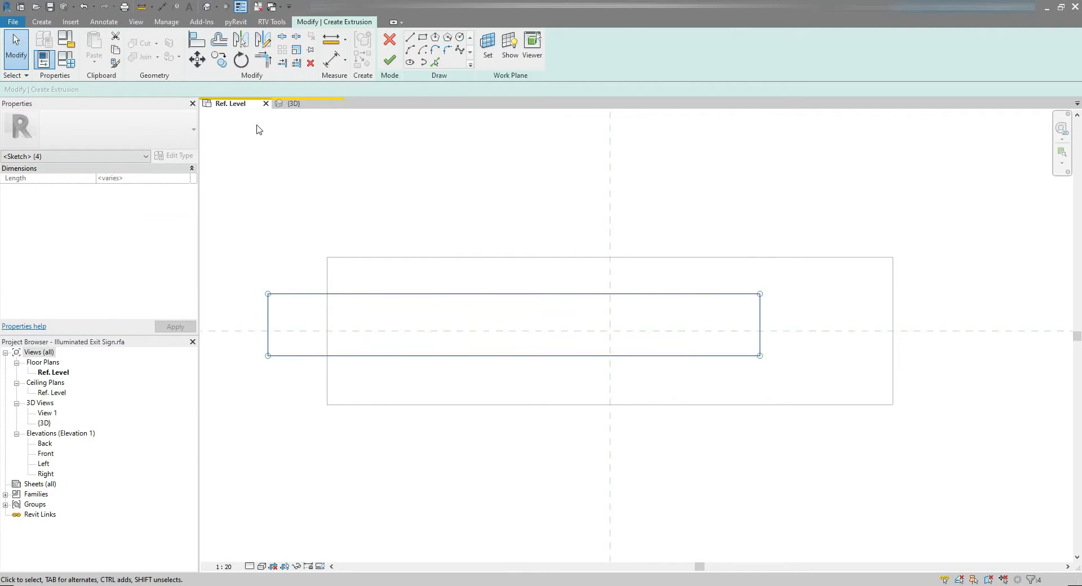
left_click(197, 60)
left_click(512, 294)
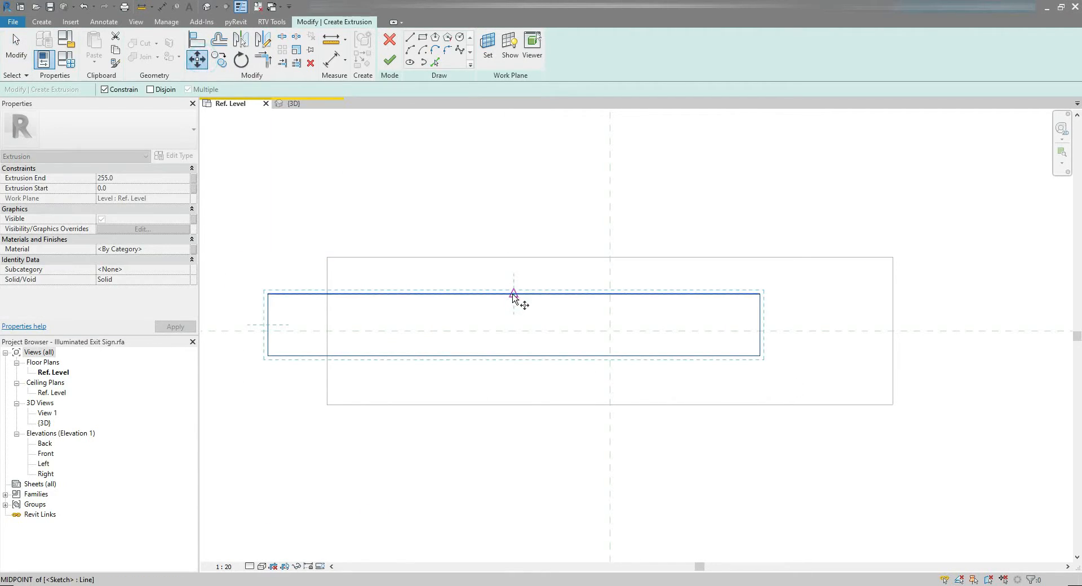
left_click(608, 294)
key("Escape")
Step: Move the inner rectangle vertically by its side midpoint onto the horizontal reference plane and finish the 255 mm extrusion
left_click_drag(341, 272, 830, 363)
key("m")
key("v")
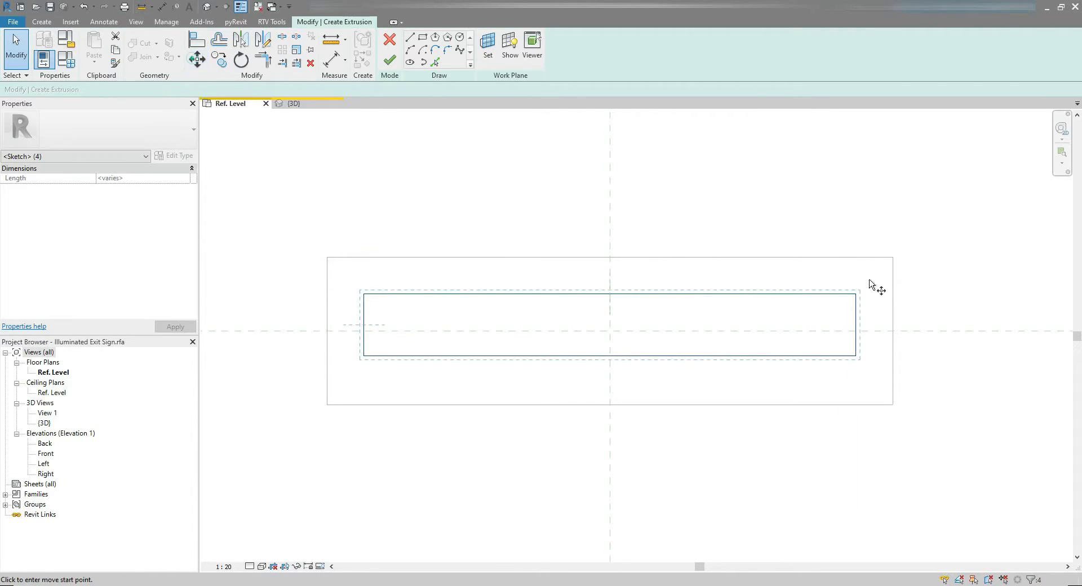
scroll(840, 332, "up", 2)
left_click(840, 327)
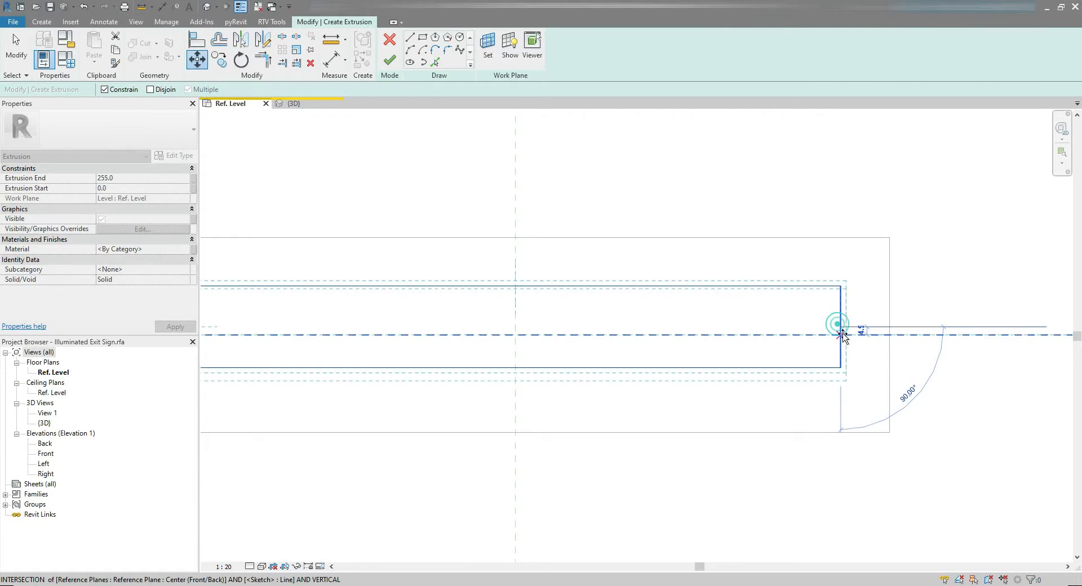
left_click(840, 335)
scroll(756, 358, "down", 1)
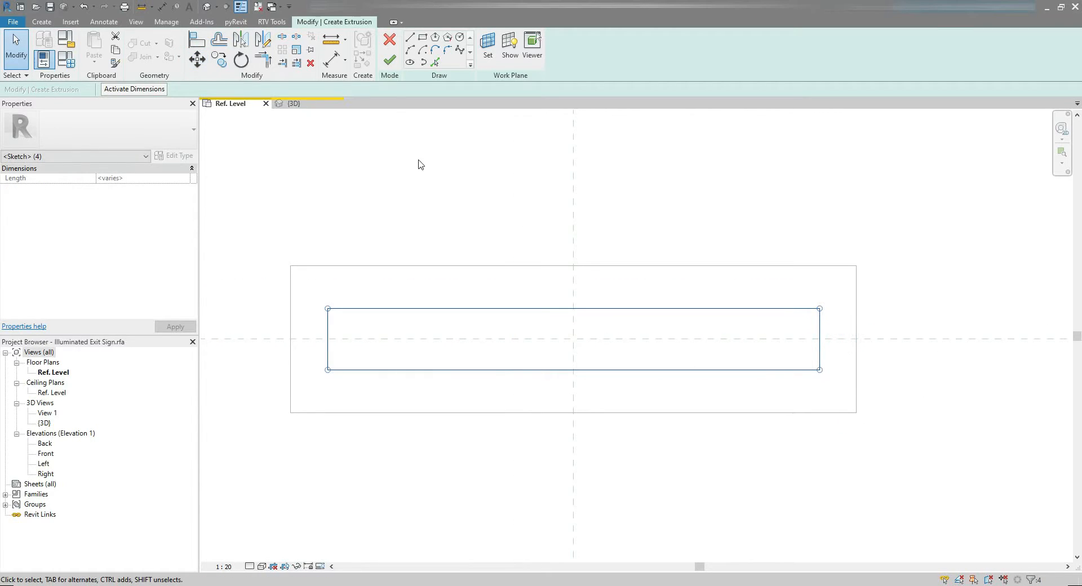
left_click(391, 65)
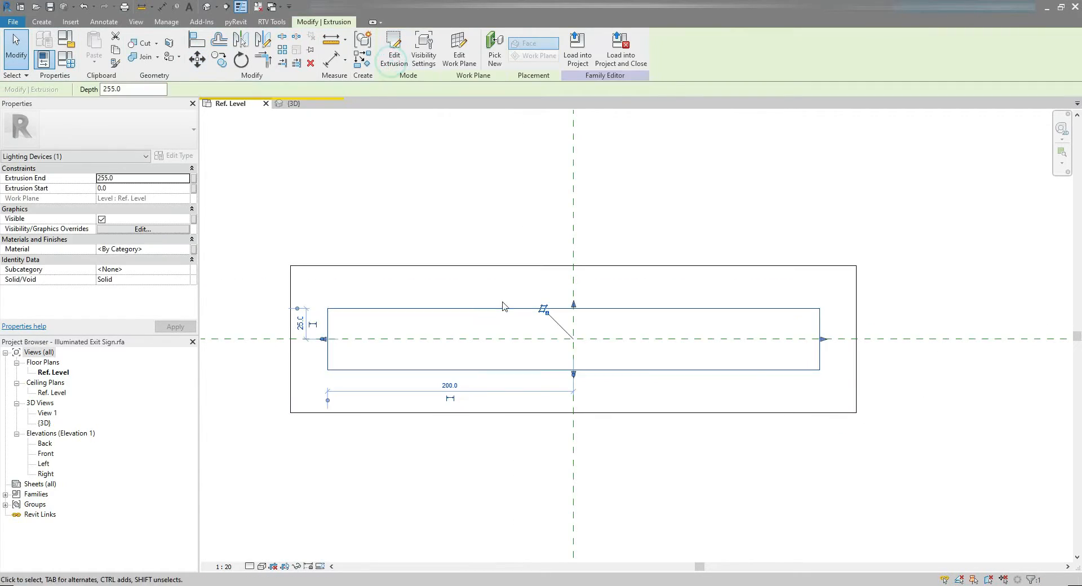
left_click(386, 232)
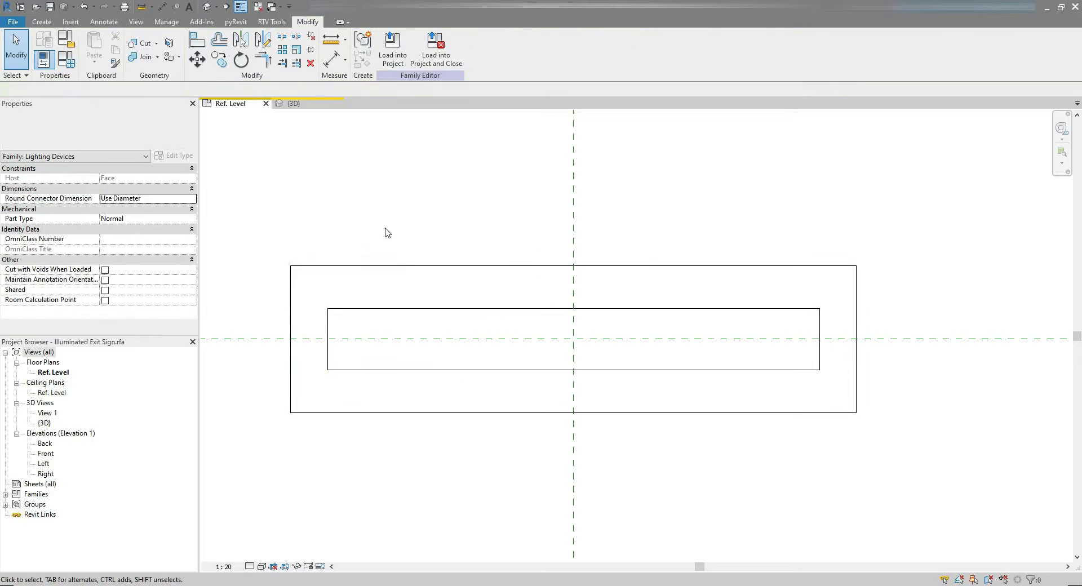
Step: In the default 3D view, set the work plane by picking the front face of the projecting sign extrusion
left_click(293, 103)
middle_click_drag(709, 349, 726, 328, "shift")
scroll(726, 328, "down", 3)
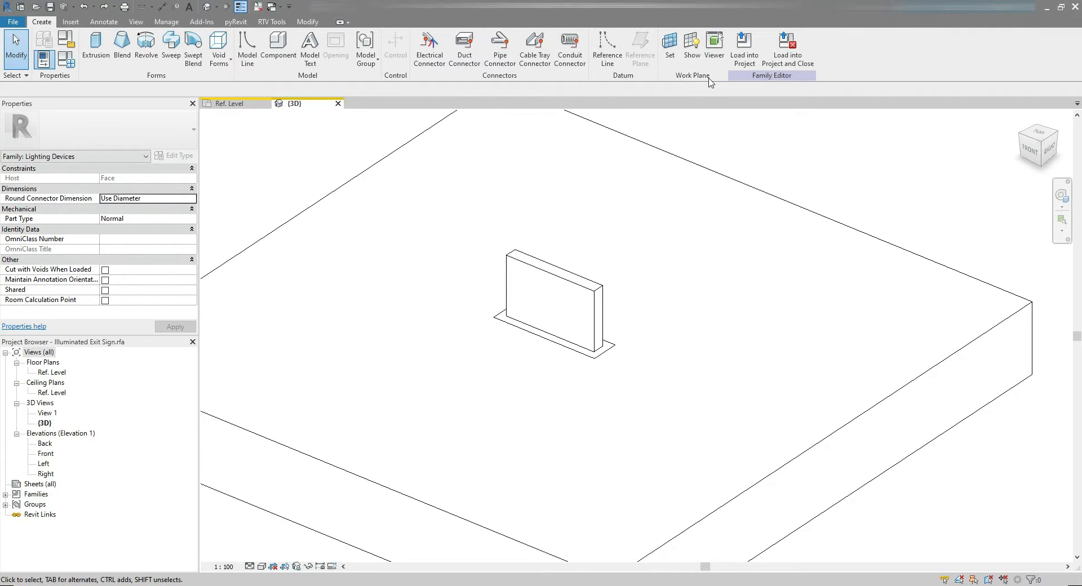
left_click(670, 51)
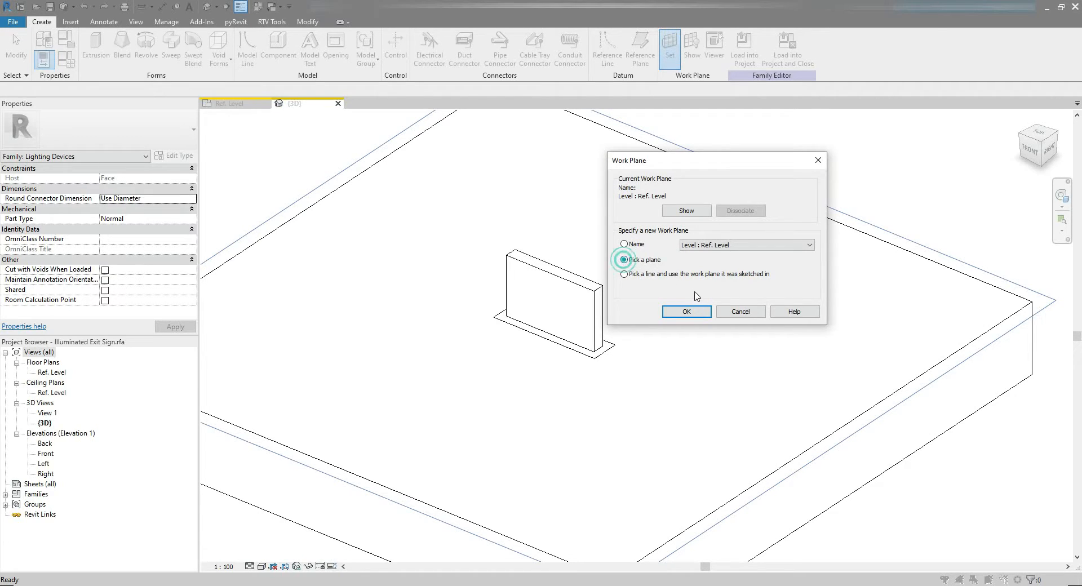
left_click(686, 311)
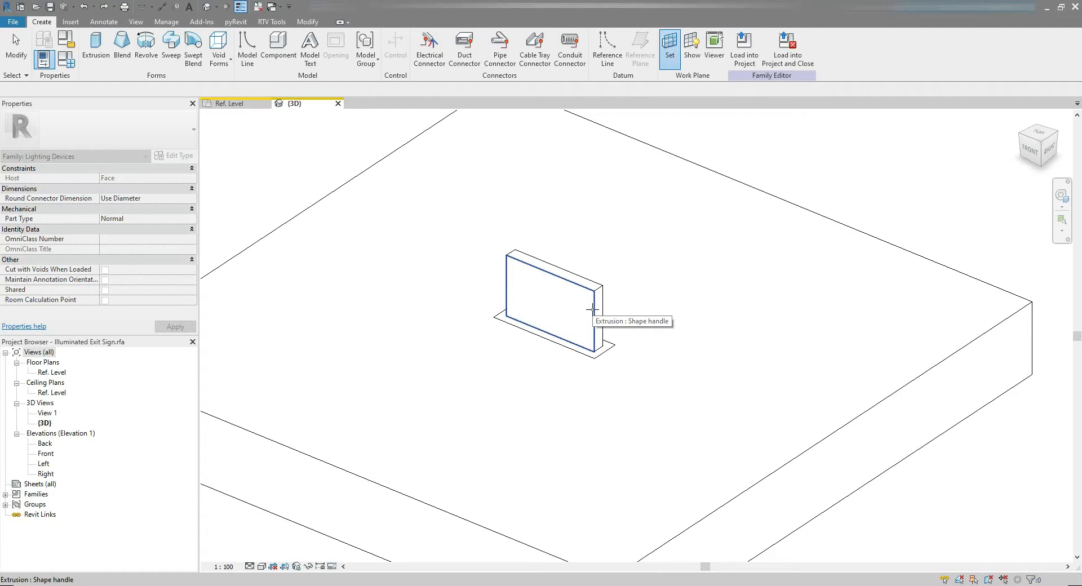
left_click(592, 309)
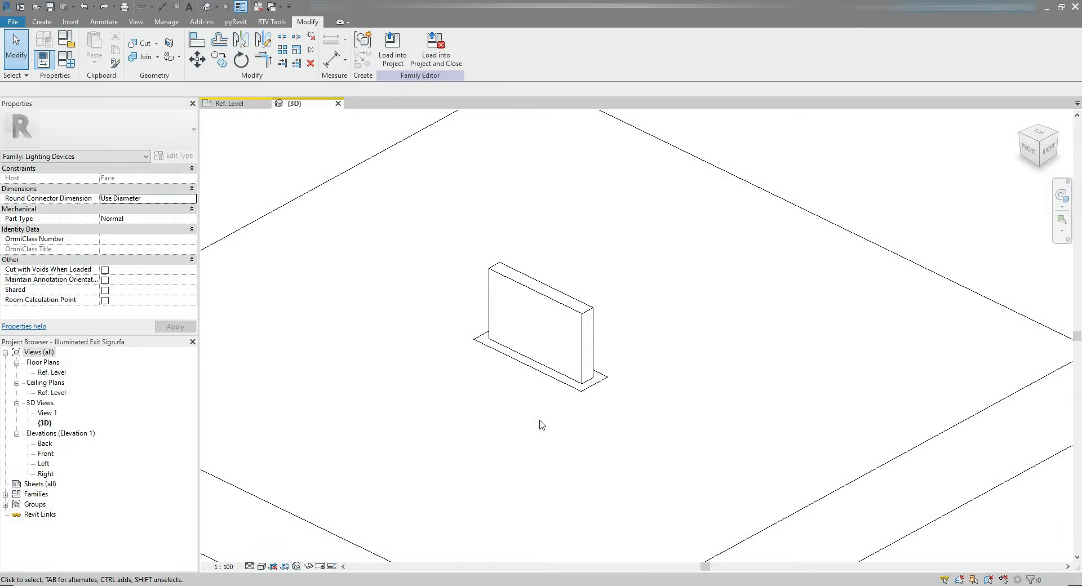
Step: Start a 2.5 mm deep extrusion and sketch a rectangle about 305 by 165 mm on the sign's front face
left_click(41, 22)
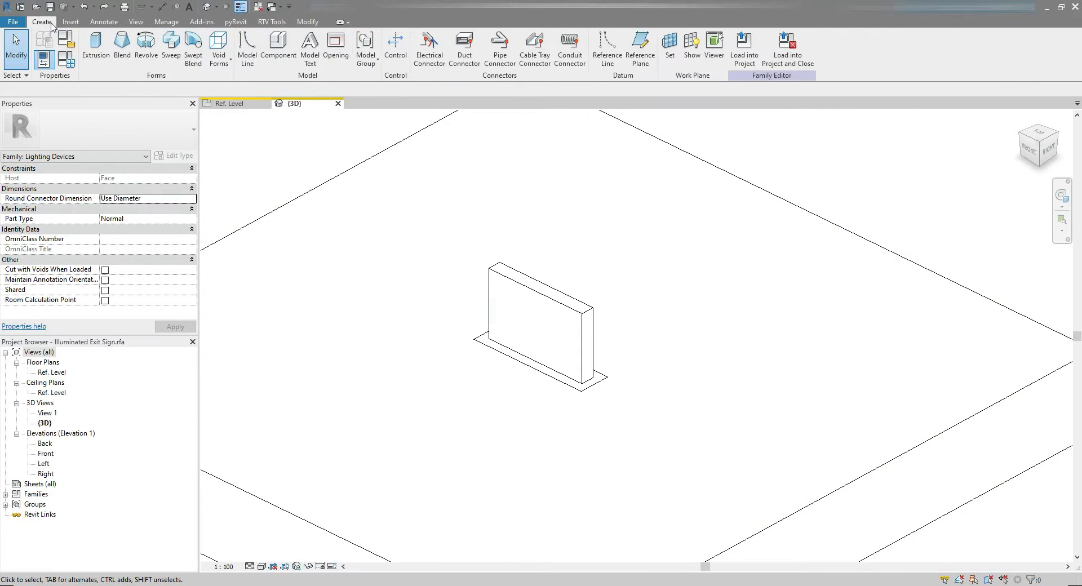
left_click(104, 46)
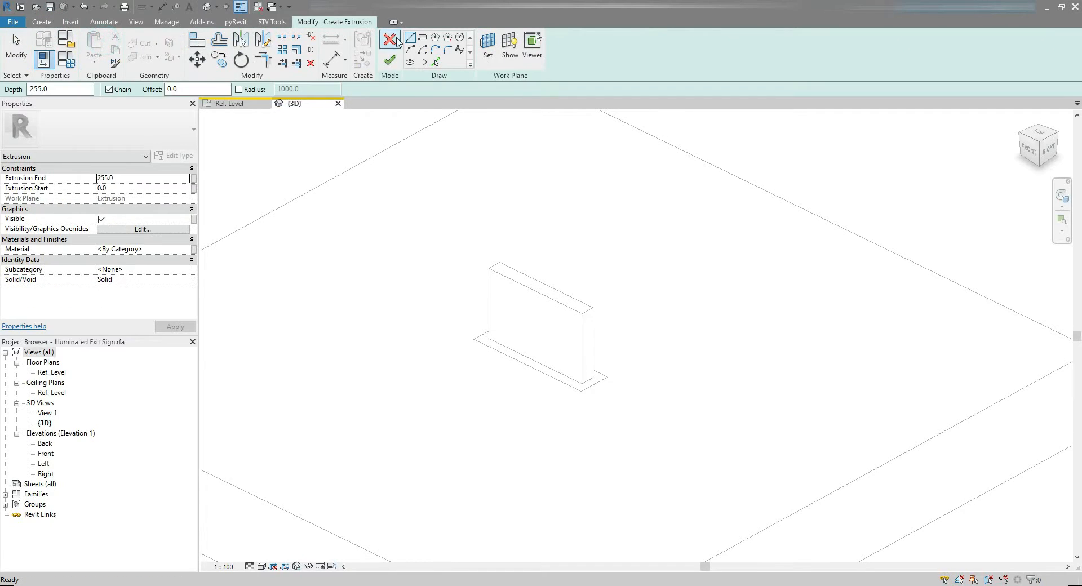
left_click(422, 38)
left_click(79, 90)
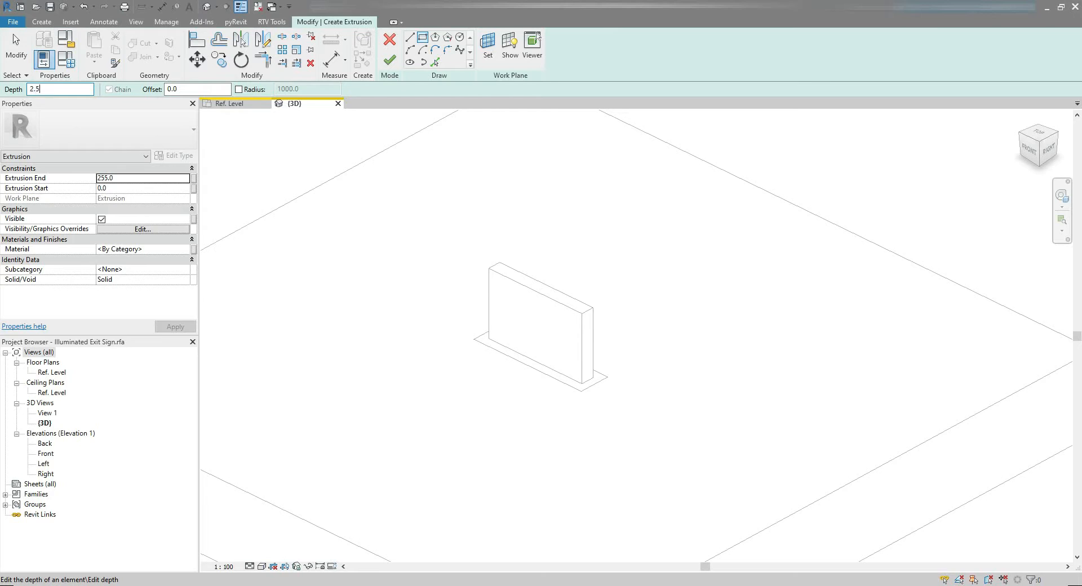
scroll(536, 314, "up", 5)
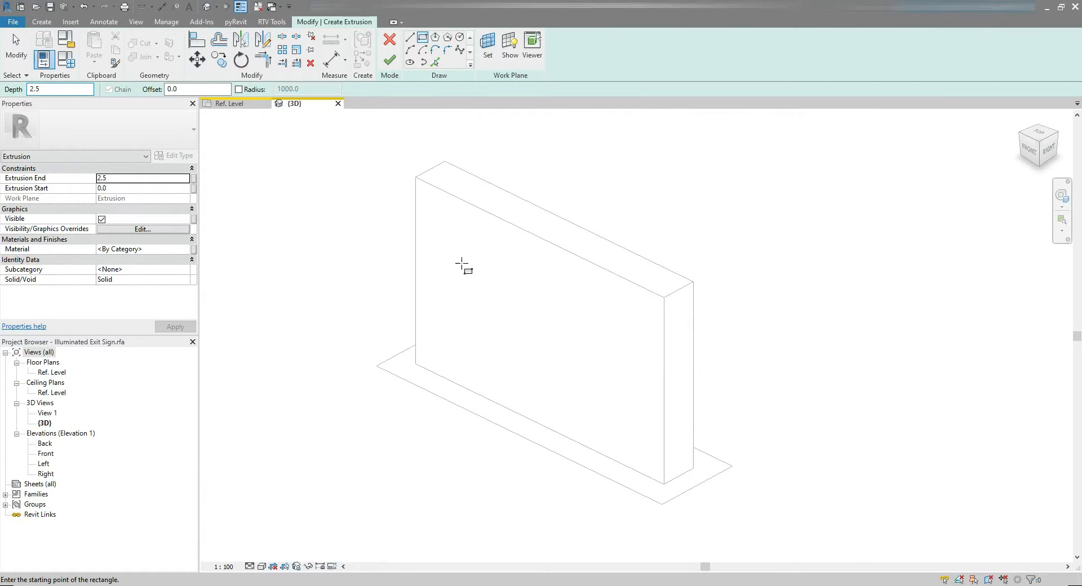
left_click(431, 221)
left_click(620, 433)
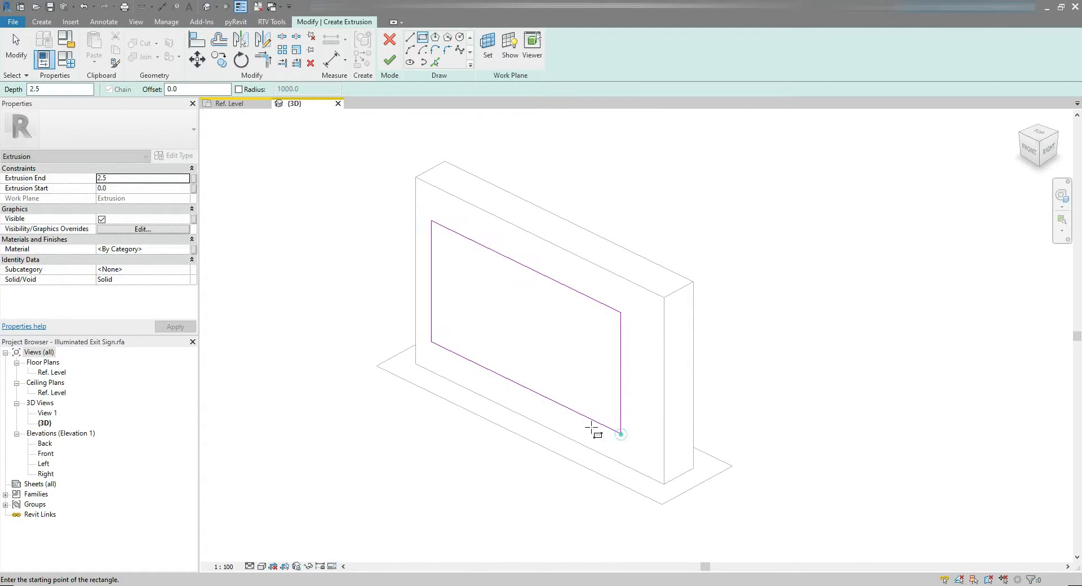
key("Escape")
Step: Set the face rectangle's height to 235 mm and its width to 380 mm
left_click(567, 412)
left_click(409, 274)
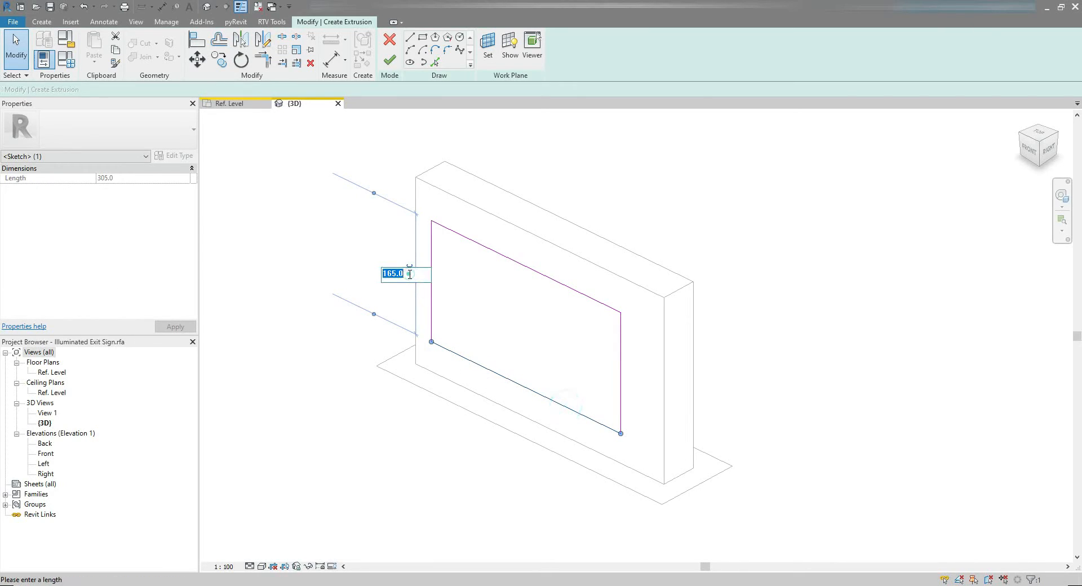
type("23")
key("Return")
key("Escape")
left_click(429, 294)
left_click(530, 243)
type("380")
key("Return")
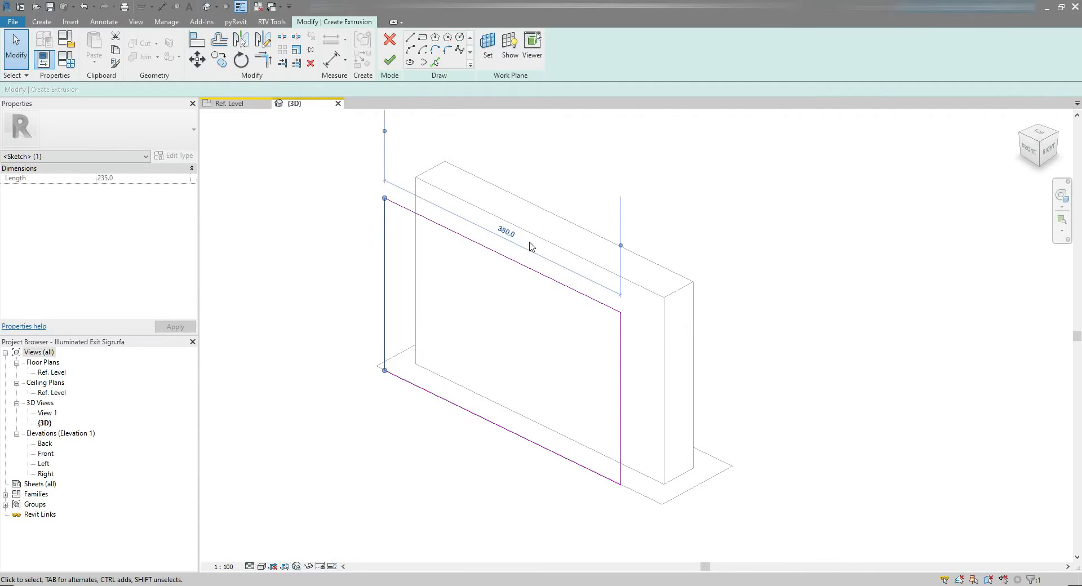
key("Escape")
Step: In the front orientation, sketch helper lines inward from the sign face's upper and left edge midpoints, about 110 mm and 60 mm long
left_click(1023, 152)
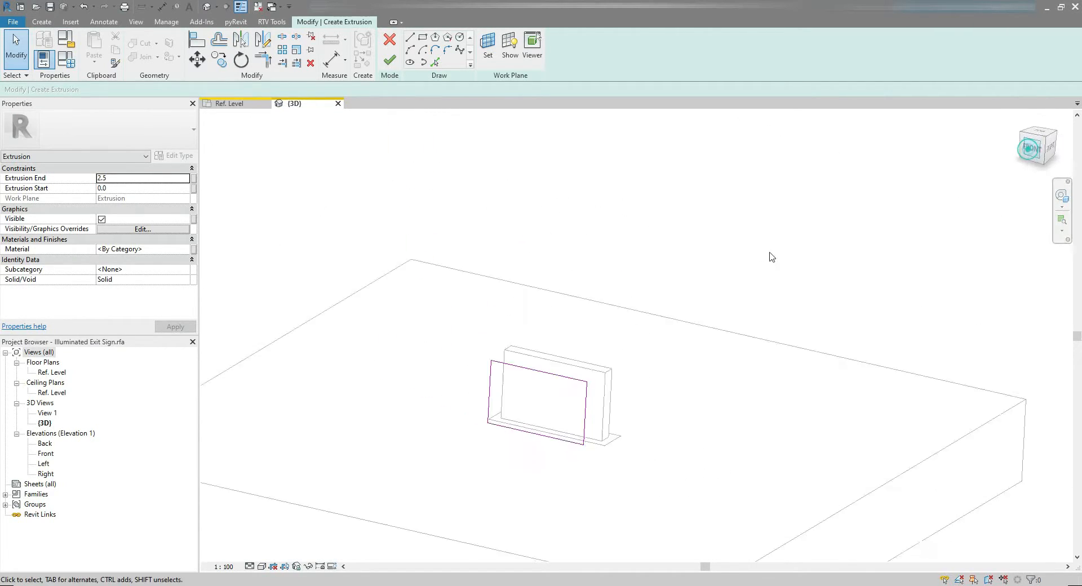
scroll(598, 251, "up", 1)
middle_click_drag(598, 252, 497, 283)
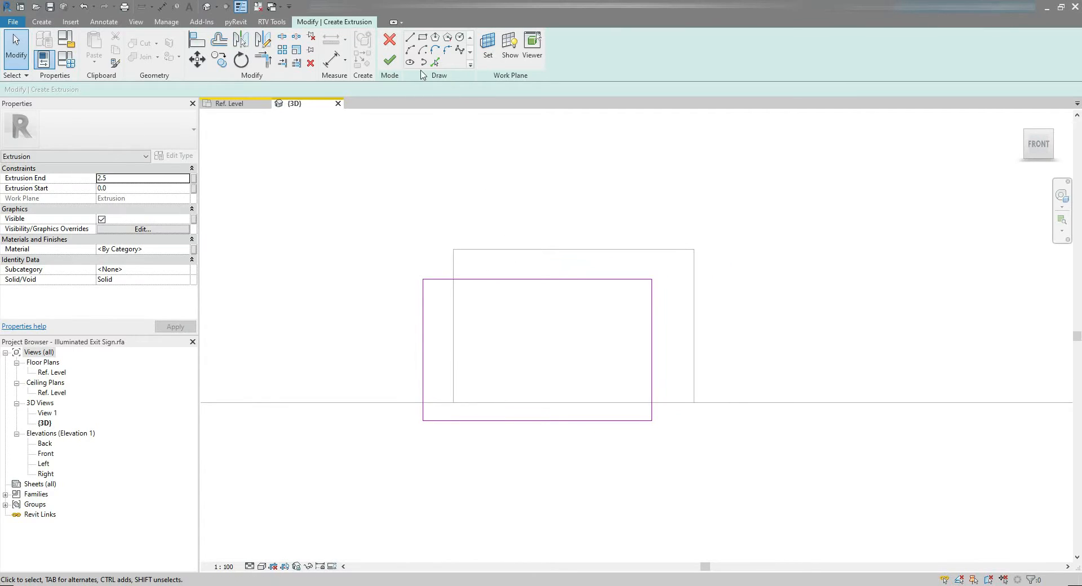
left_click(410, 40)
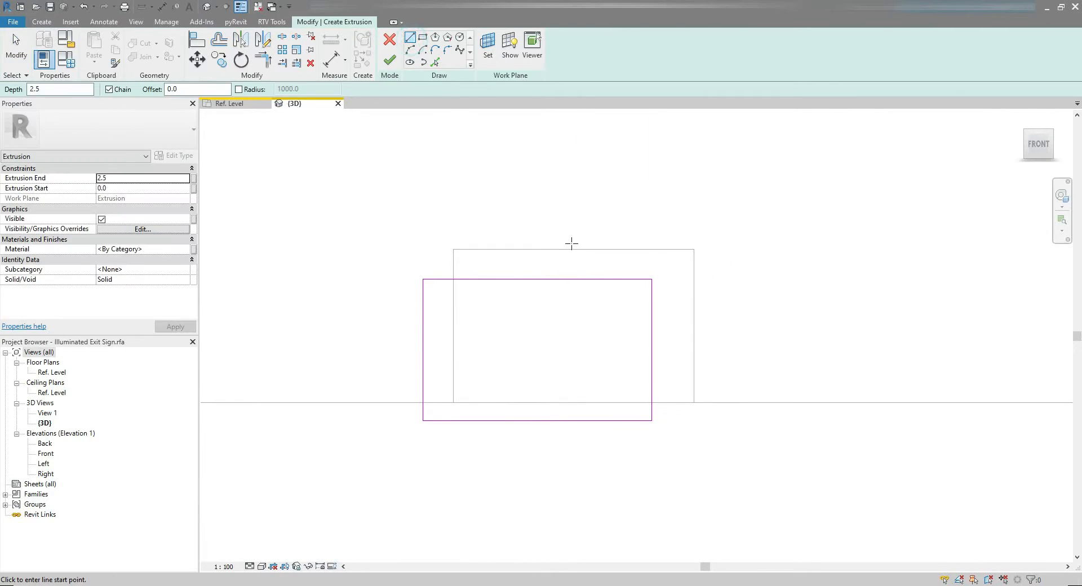
left_click(570, 247)
scroll(573, 310, "up", 2)
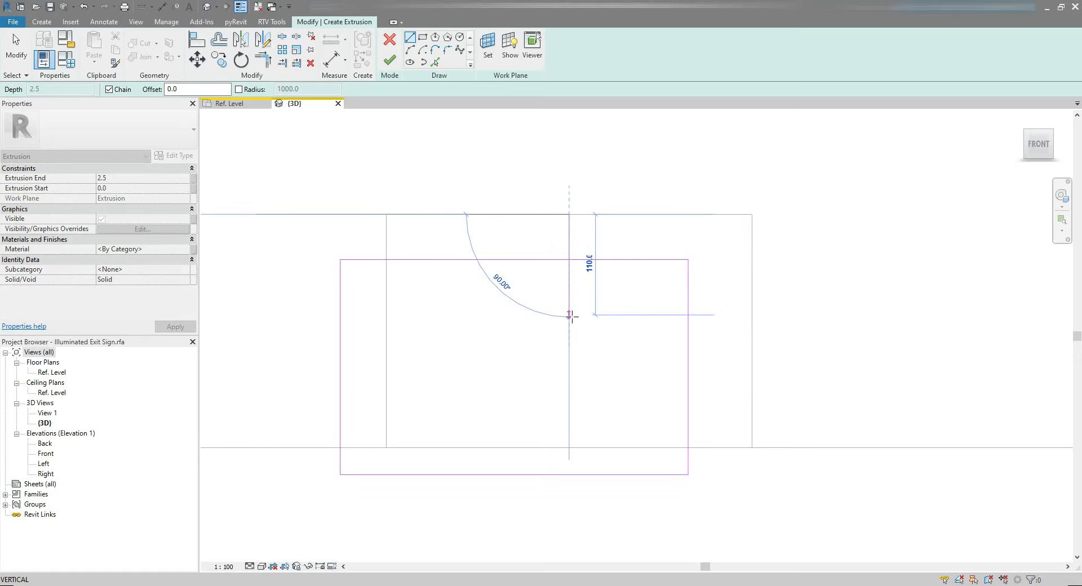
left_click(571, 316)
left_click(386, 330)
left_click(440, 330)
key("Escape")
key("Escape")
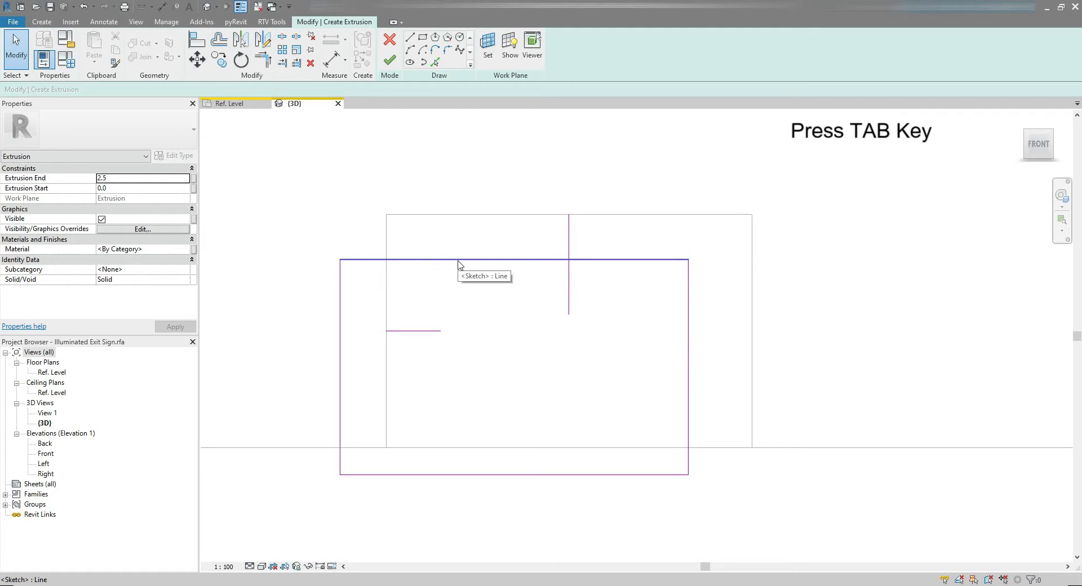
Step: Select the whole rectangle chain and move it horizontally by its upper edge midpoint onto the vertical helper line
key("Tab")
left_click(459, 260)
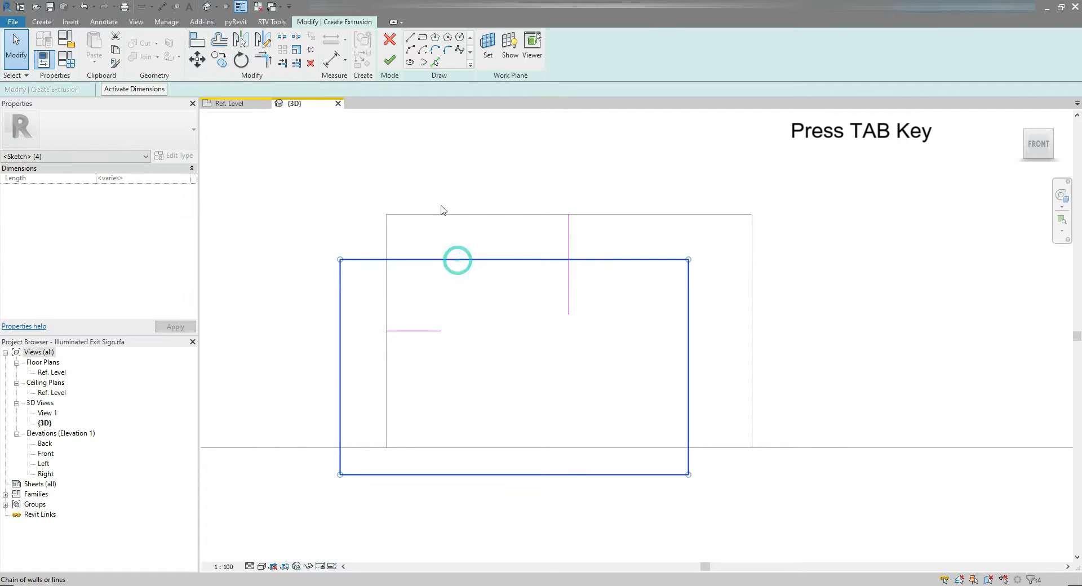
left_click(197, 60)
left_click(513, 260)
left_click(566, 260)
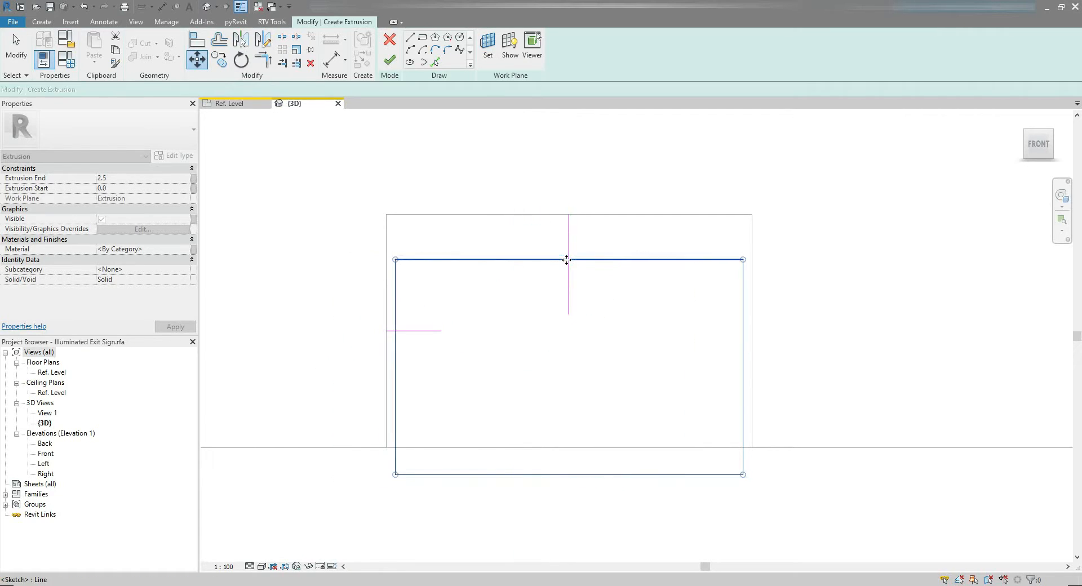
key("Escape")
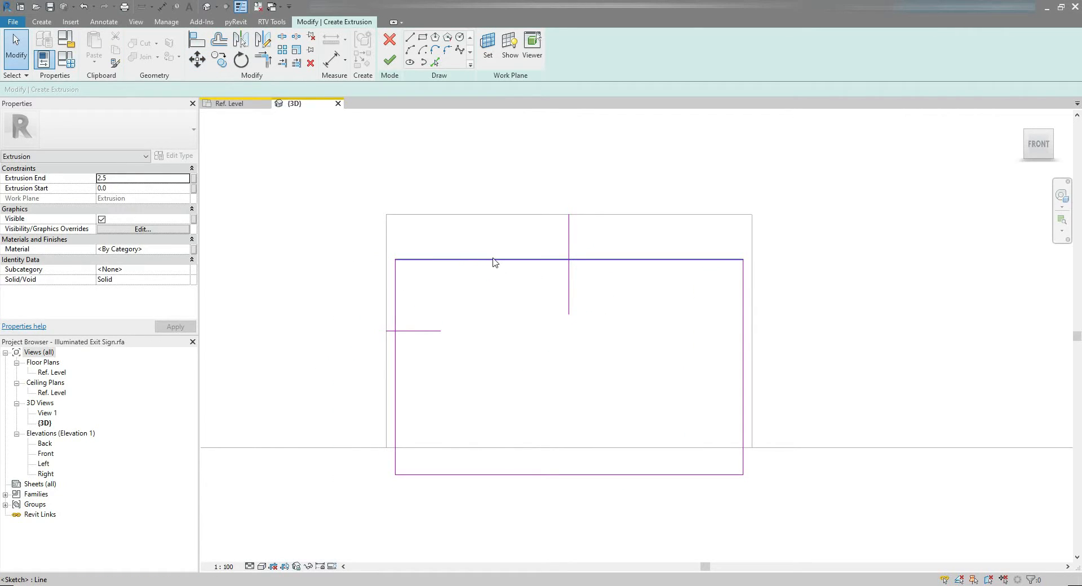
Step: Move the whole rectangle chain vertically by its left side midpoint onto the horizontal helper line
key("Tab")
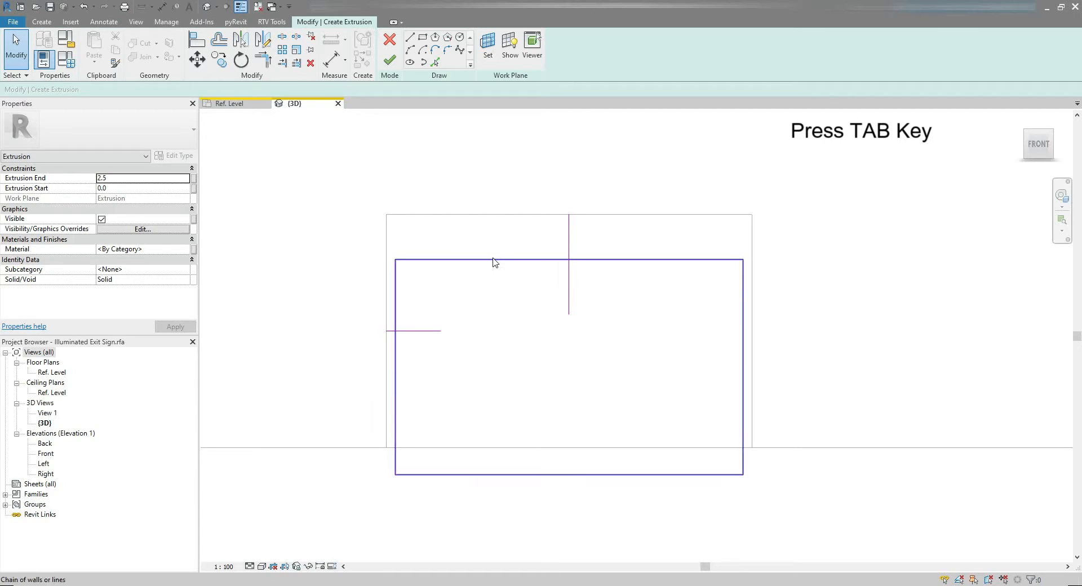
left_click(199, 61)
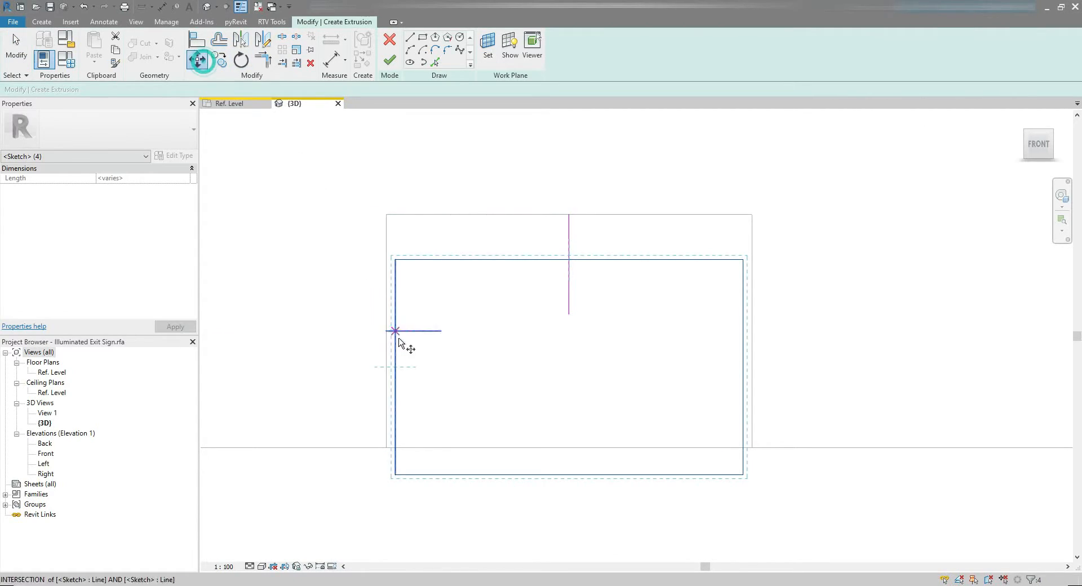
left_click(398, 367)
left_click(400, 333)
key("Escape")
Step: Delete both helper lines from the sketch and finish the 2.5 mm face panel extrusion
left_click(438, 332)
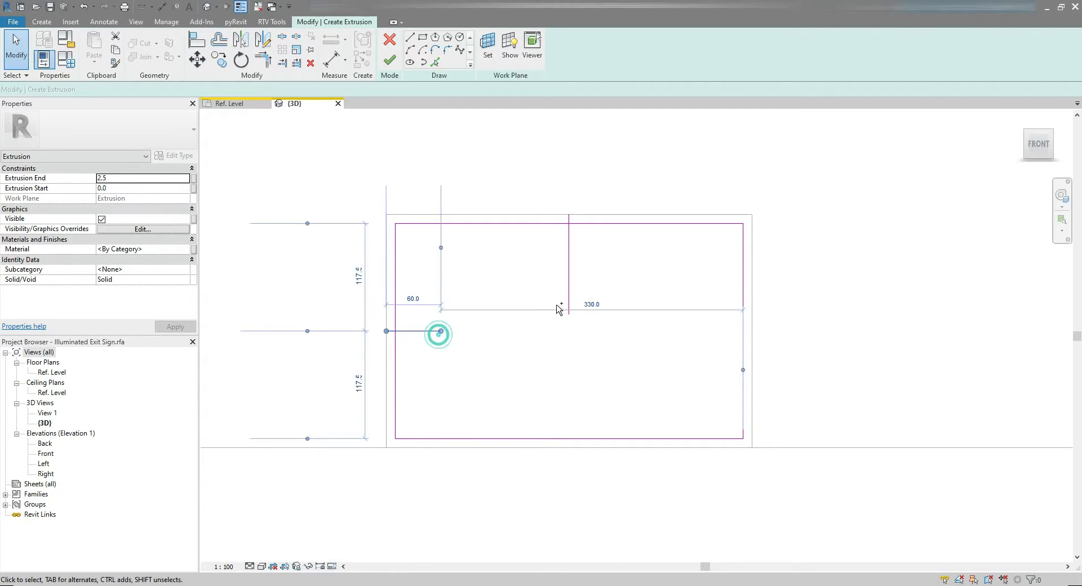
left_click(568, 295)
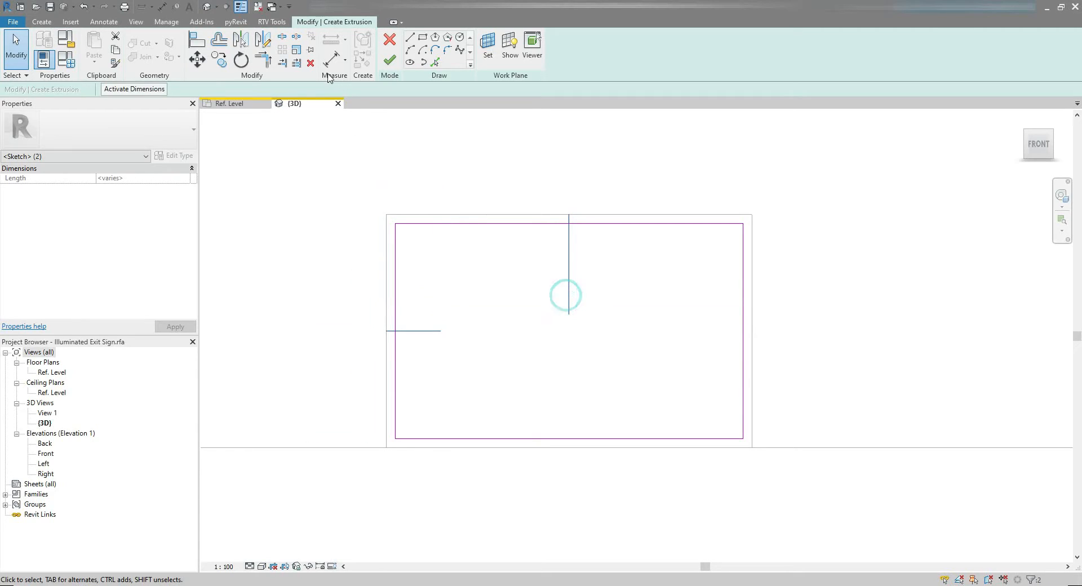
left_click(310, 64)
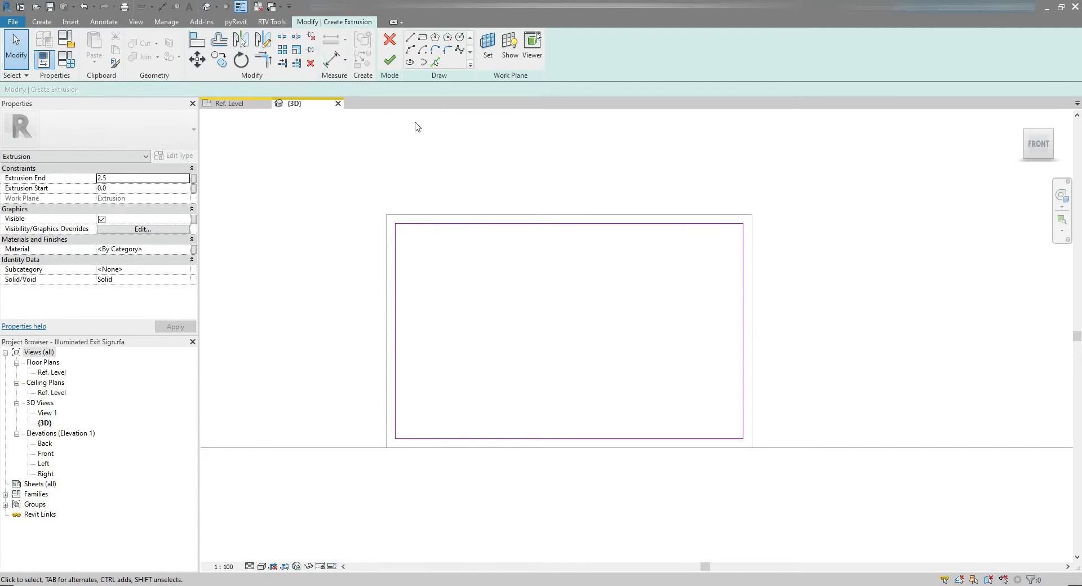
left_click(389, 62)
mouse_move(544, 313)
middle_mouse_down("shift")
mouse_move(565, 169)
mouse_move(546, 259)
mouse_move(693, 313)
mouse_move(721, 303)
middle_mouse_up("shift")
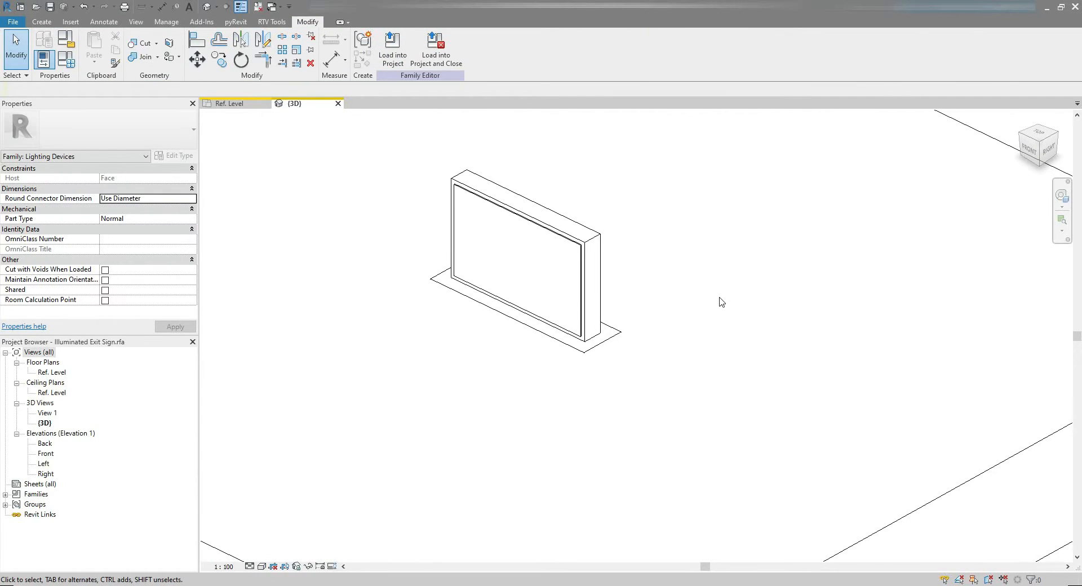
scroll(715, 339, "down", 3)
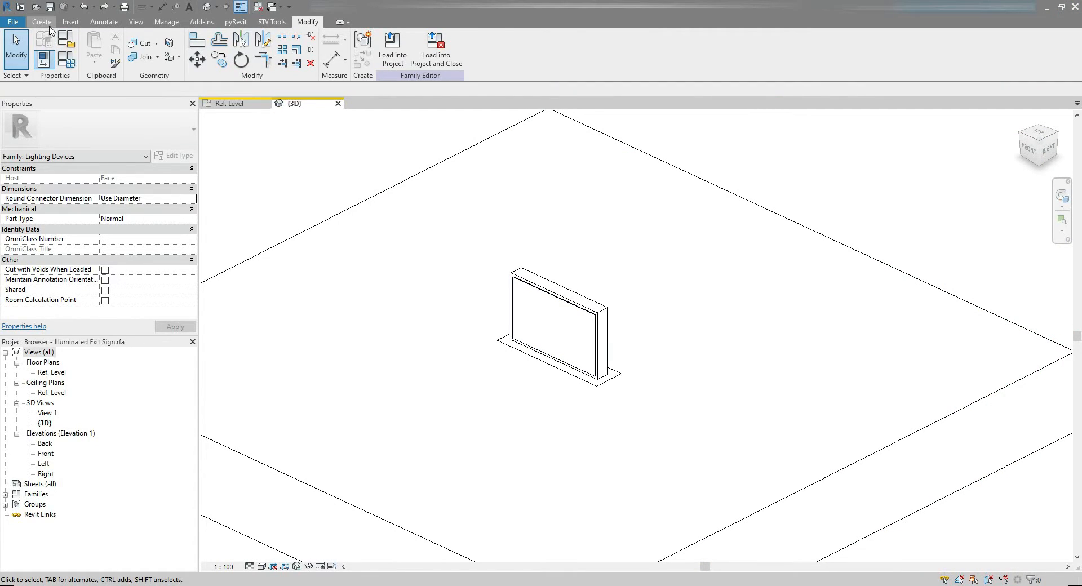
Step: Place model text reading EXIT on the front surface of the sign's face panel
left_click(42, 22)
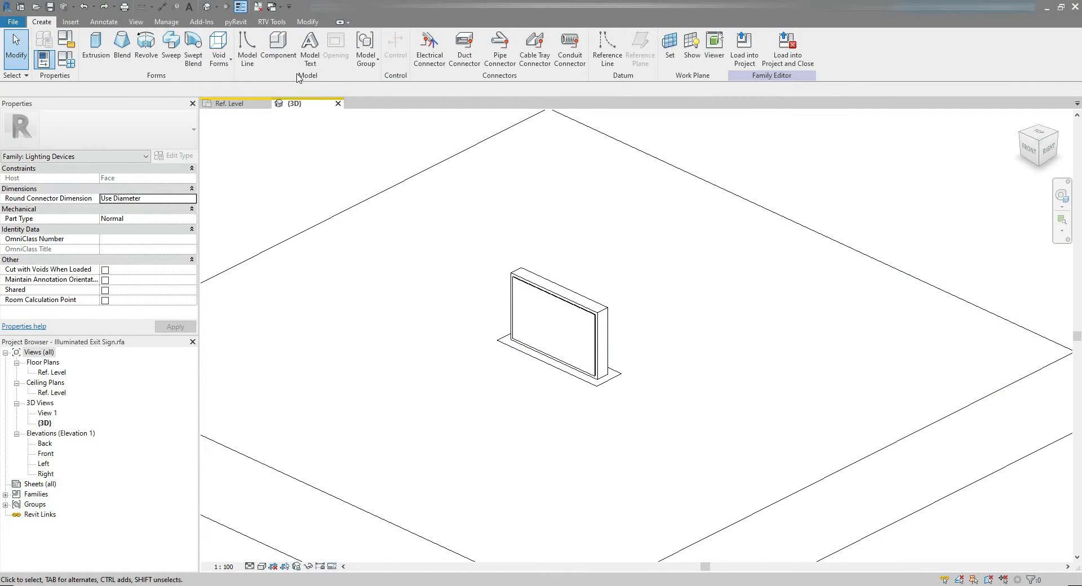
left_click(310, 48)
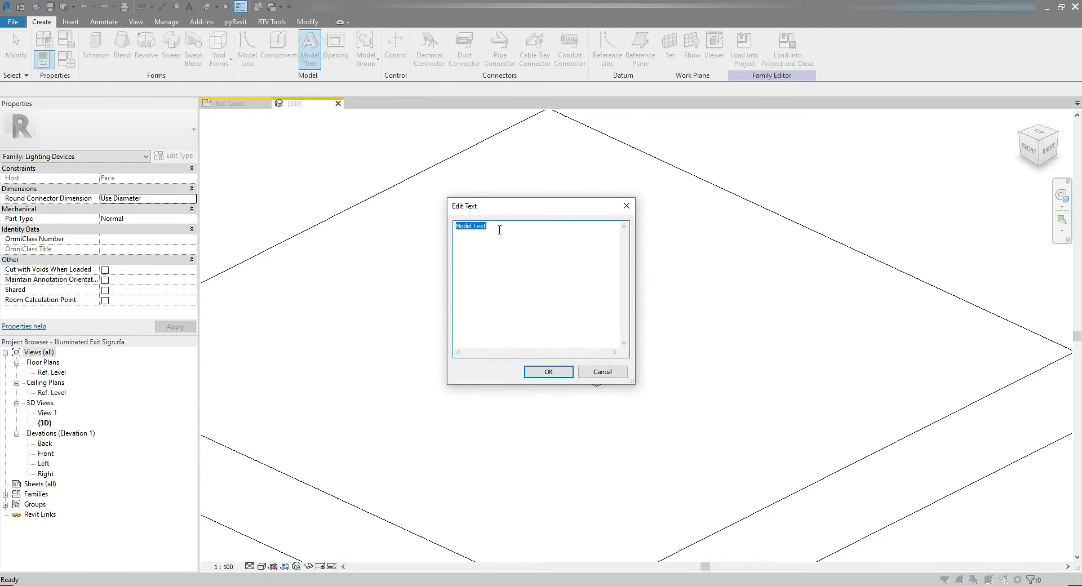
type("E")
left_click(548, 372)
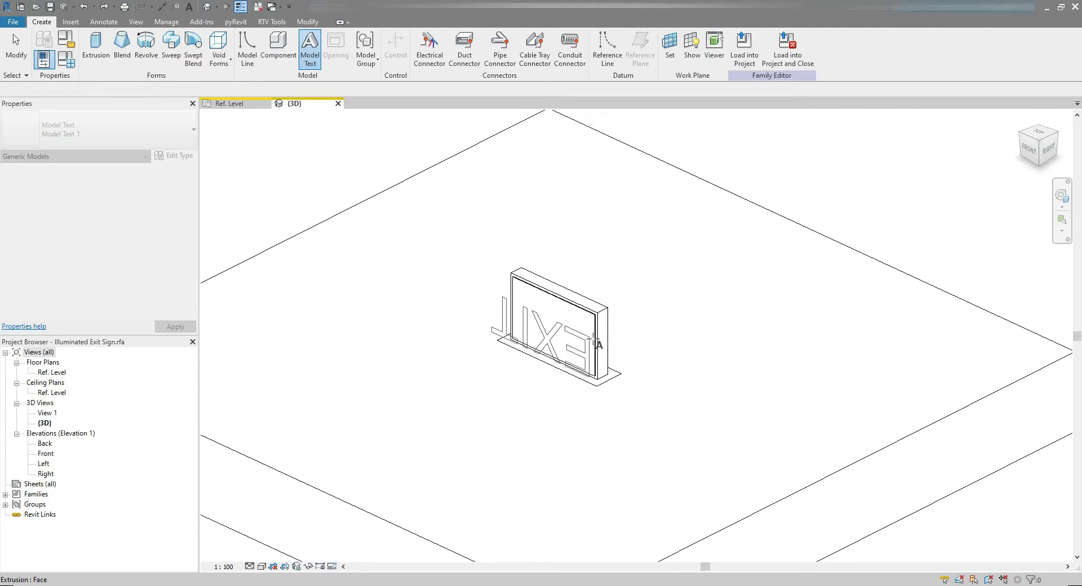
left_click(593, 345)
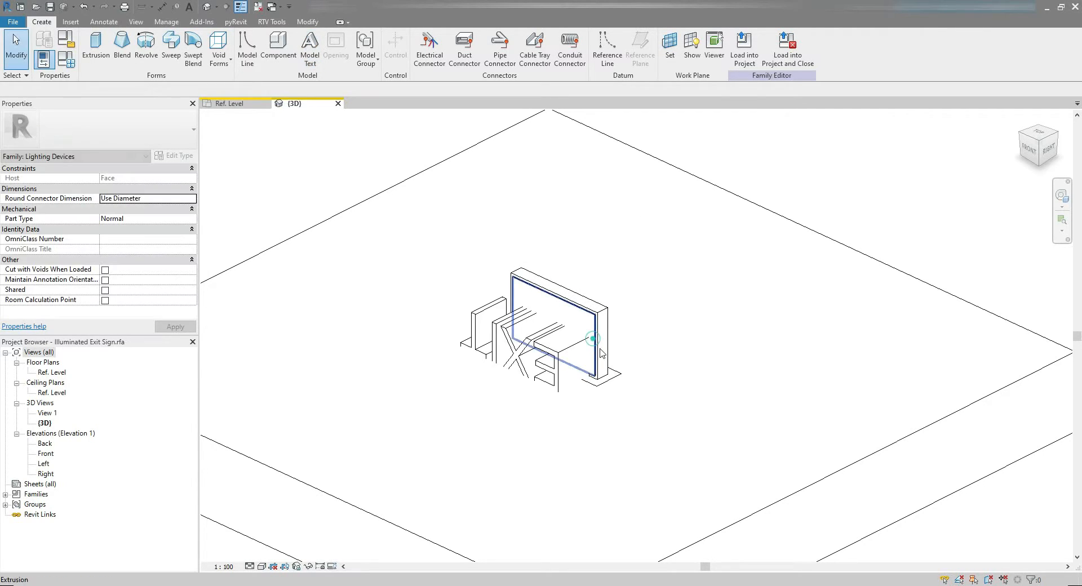
Step: Set the EXIT model text's depth to 5 mm and its type's text size to 120 mm
left_click(489, 368)
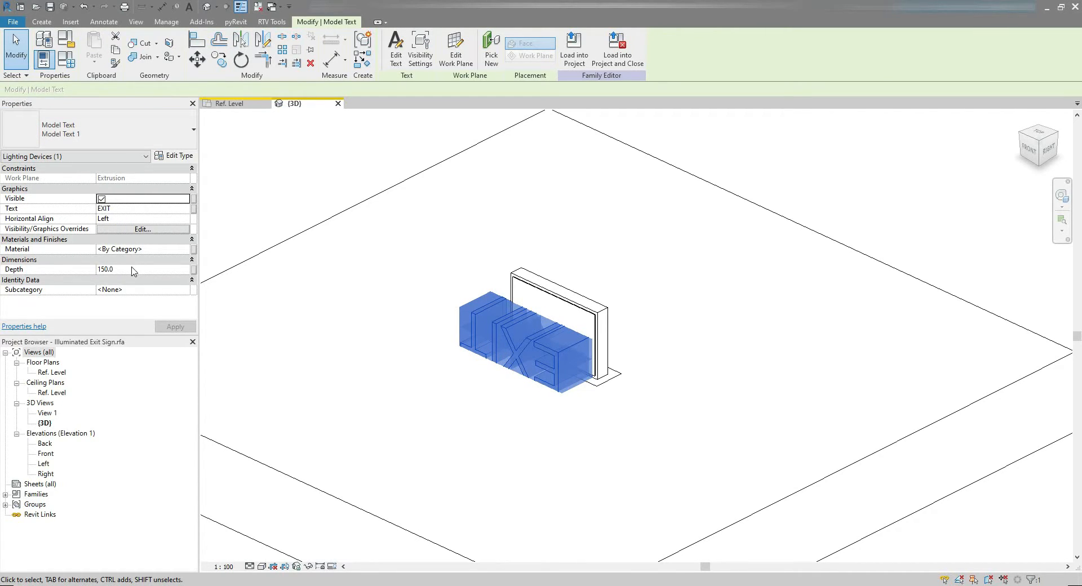
left_click(133, 270)
type("5")
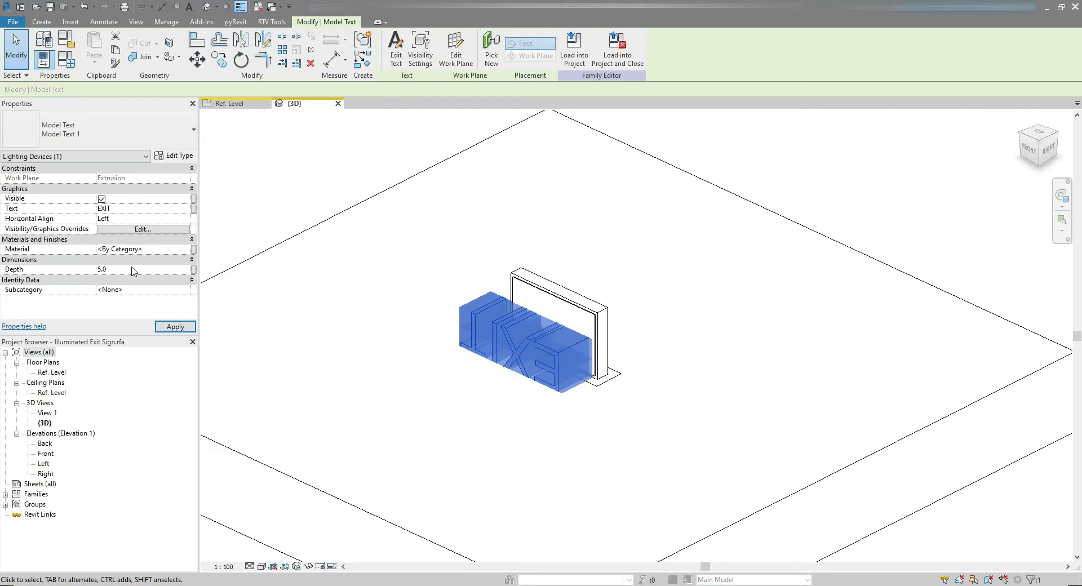
left_click(169, 159)
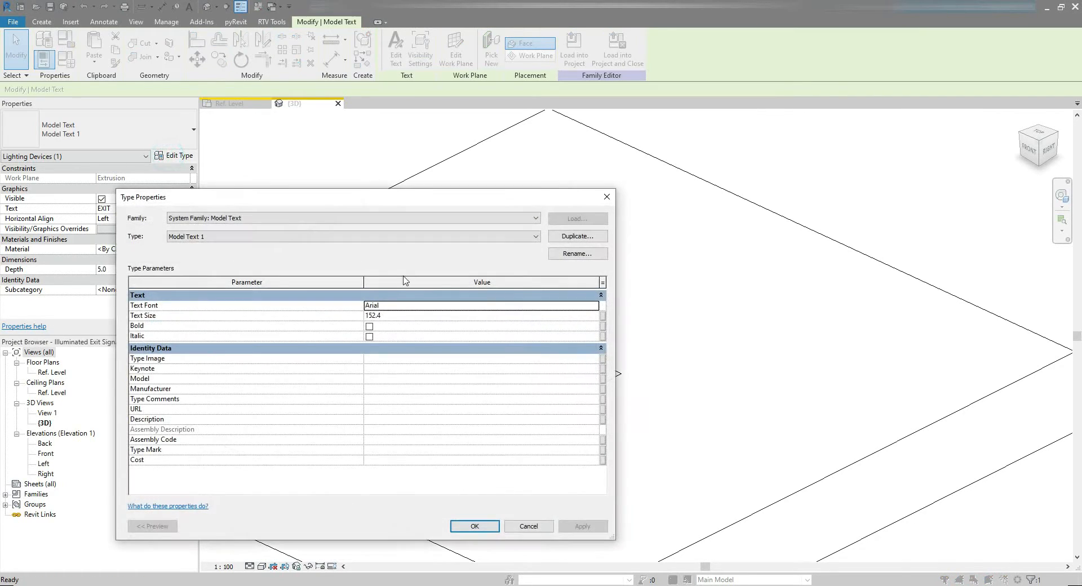
left_click(398, 316)
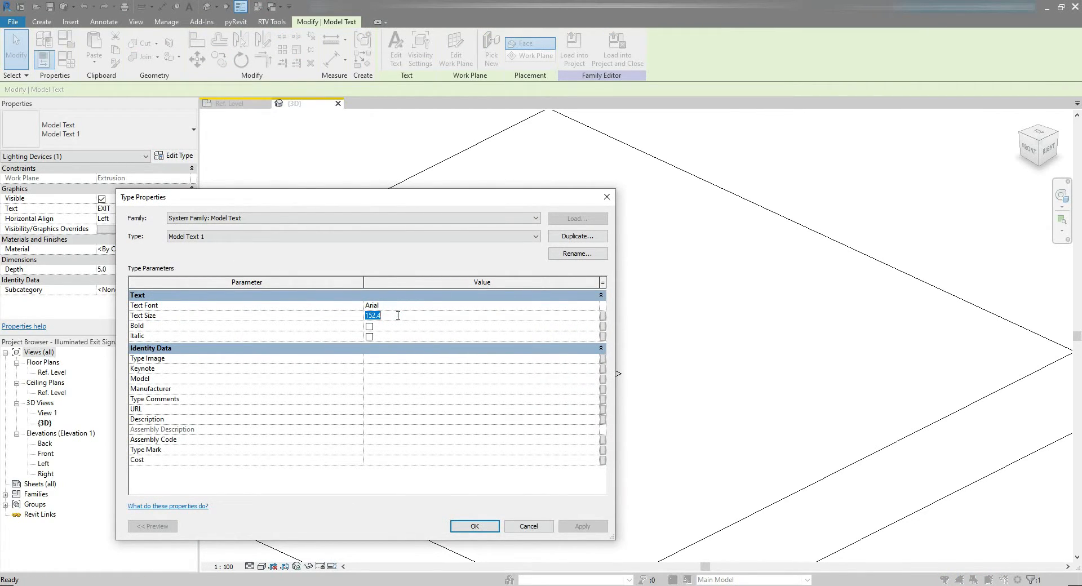
type("120")
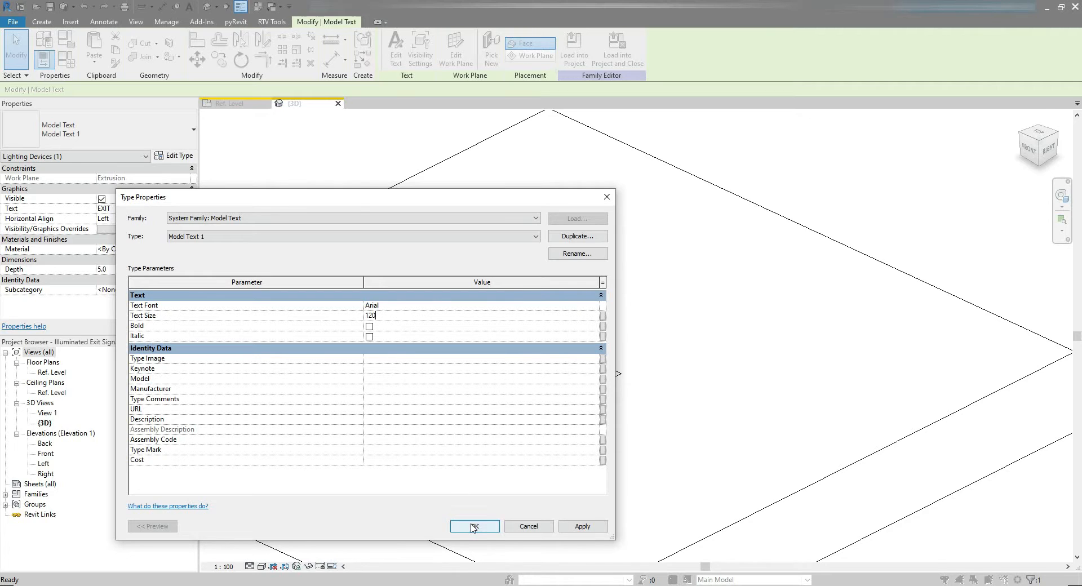
left_click(475, 526)
Step: In the front orientation, nudge the EXIT text up and sideways until it sits centred on the face panel
left_click(1027, 148)
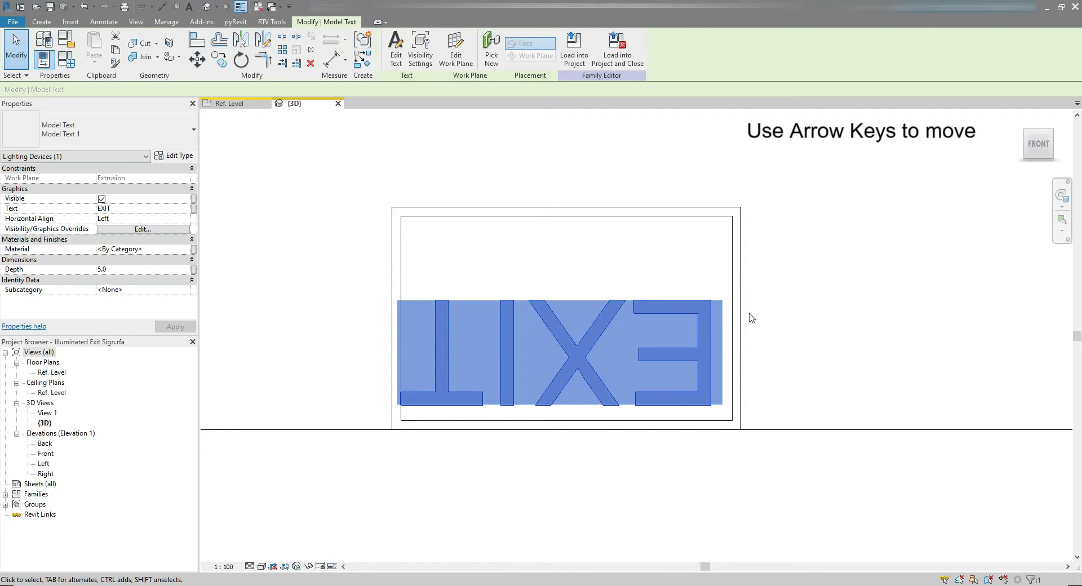
key("Up")
key("Up")
key("Up")
key("Up")
key("Up")
key("Up")
key("Up")
key("Up")
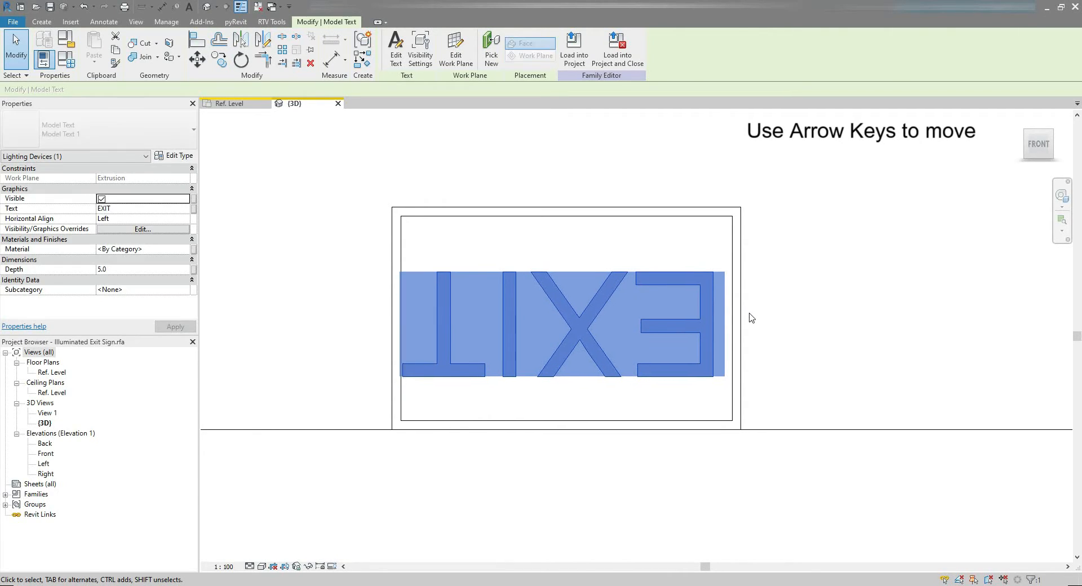
key("Up")
key("Up")
key("Up")
key("Up")
key("Right")
key("Right")
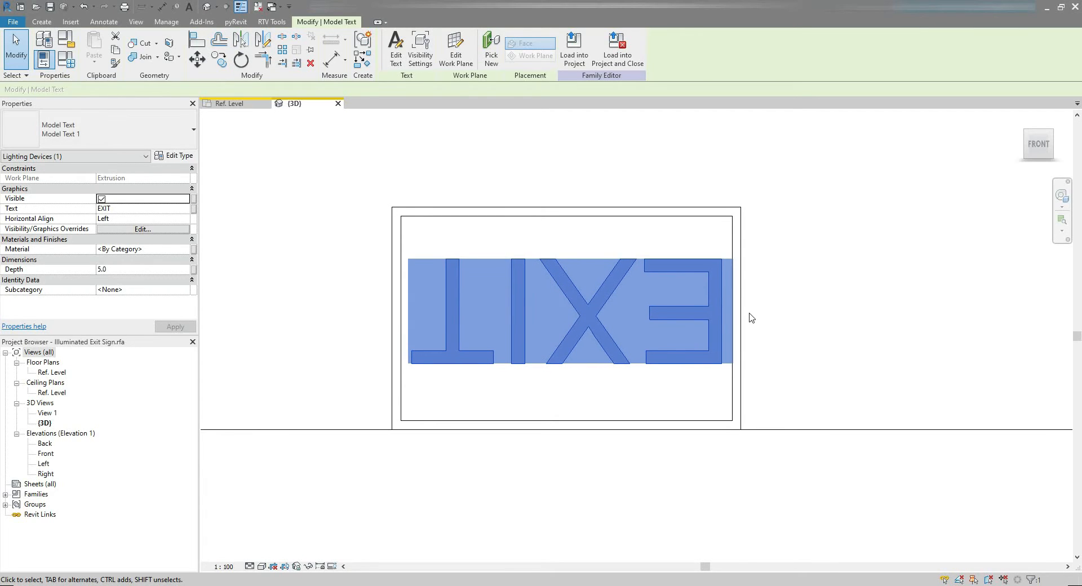
key("Down")
Step: Temporarily hide the large host extrusion in the 3D view to expose the recessed base box
scroll(749, 314, "down", 2)
middle_click_drag(798, 265, 719, 351, "shift")
left_click(828, 302)
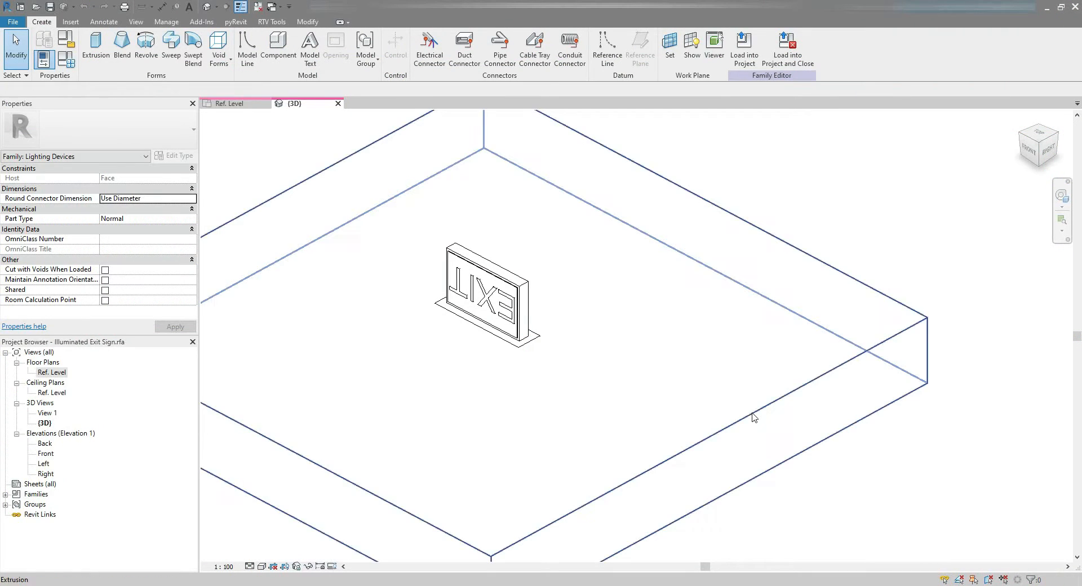
left_click(753, 417)
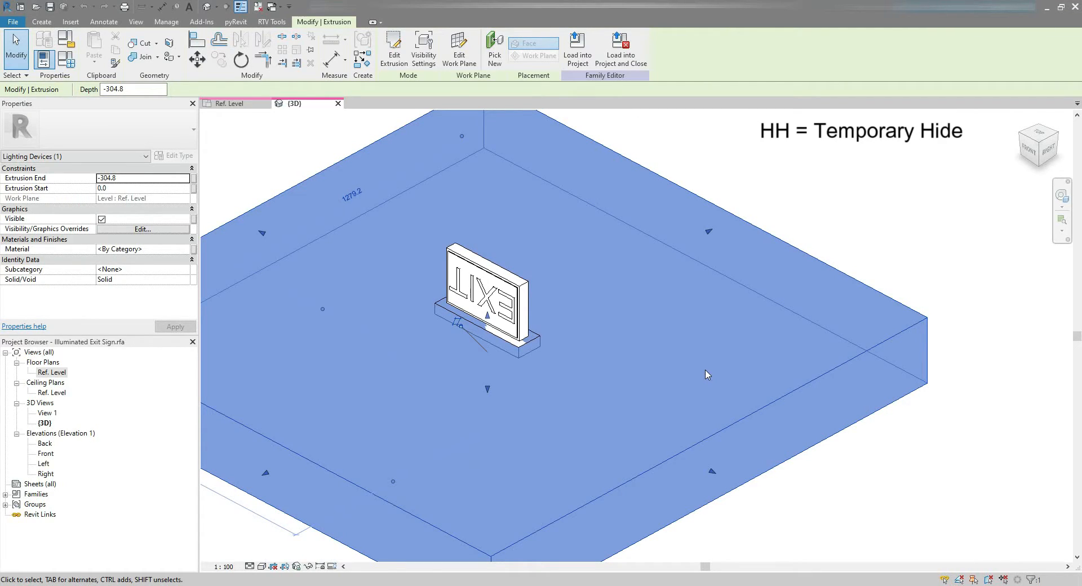
key("h")
key("h")
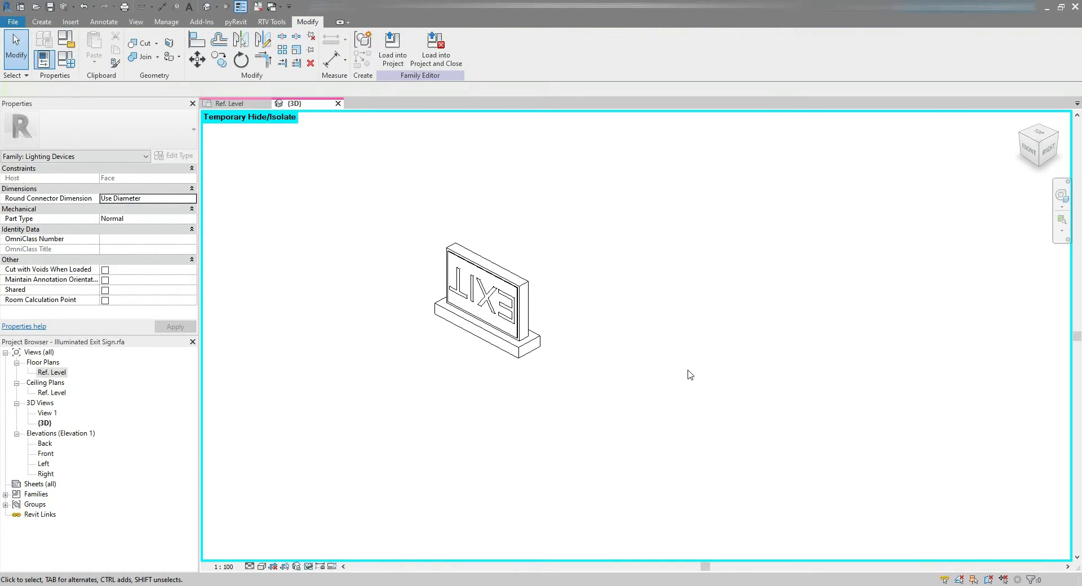
Step: Place a Power - Unbalanced electrical connector on the underside of the recessed base box
middle_click_drag(693, 376, 580, 425, "shift")
scroll(564, 394, "up", 5)
middle_click_drag(589, 382, 590, 382, "shift")
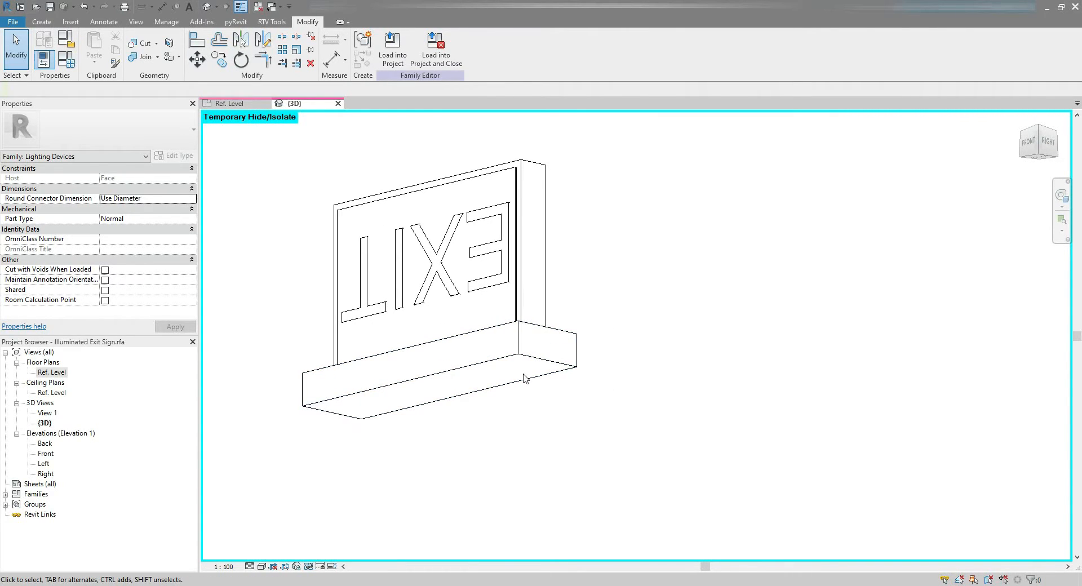
left_click(45, 22)
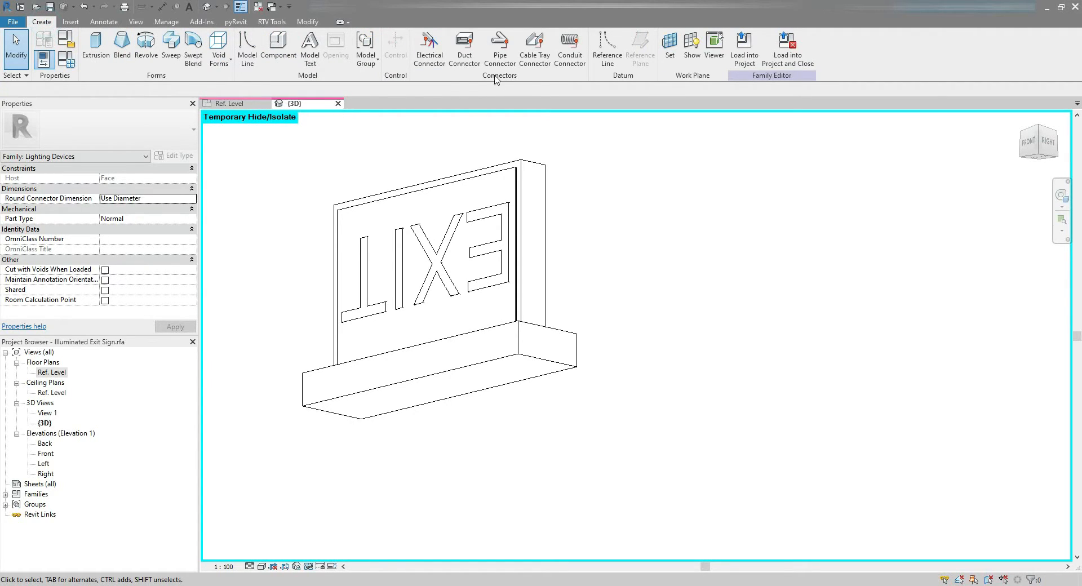
left_click(430, 48)
left_click(544, 376)
scroll(648, 302, "down", 5)
key("Escape")
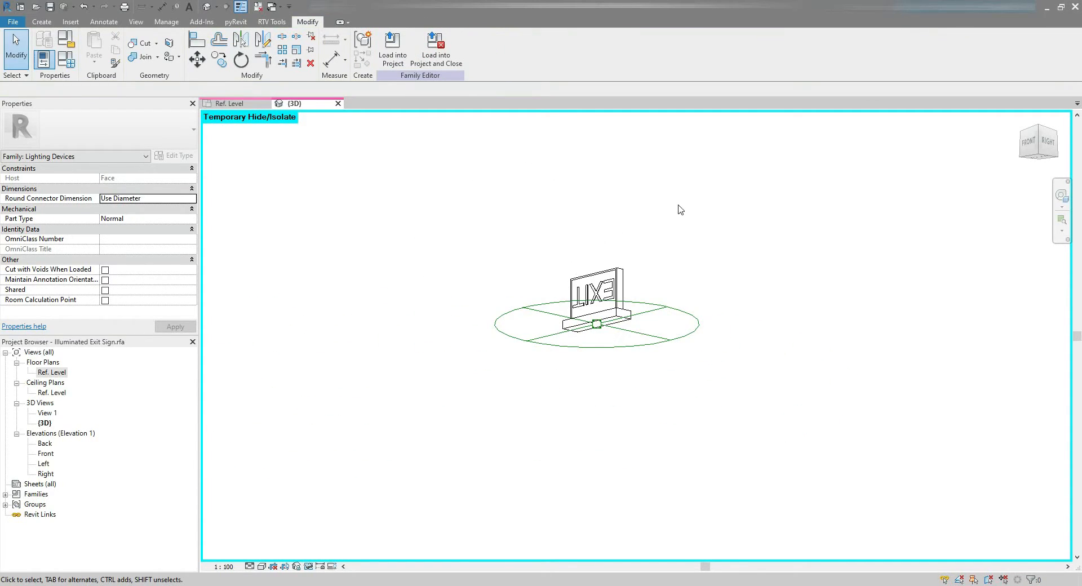
Step: Reset the temporary hide/isolate so the host extrusion is shown again around the sign
middle_click_drag(690, 192, 681, 338, "shift")
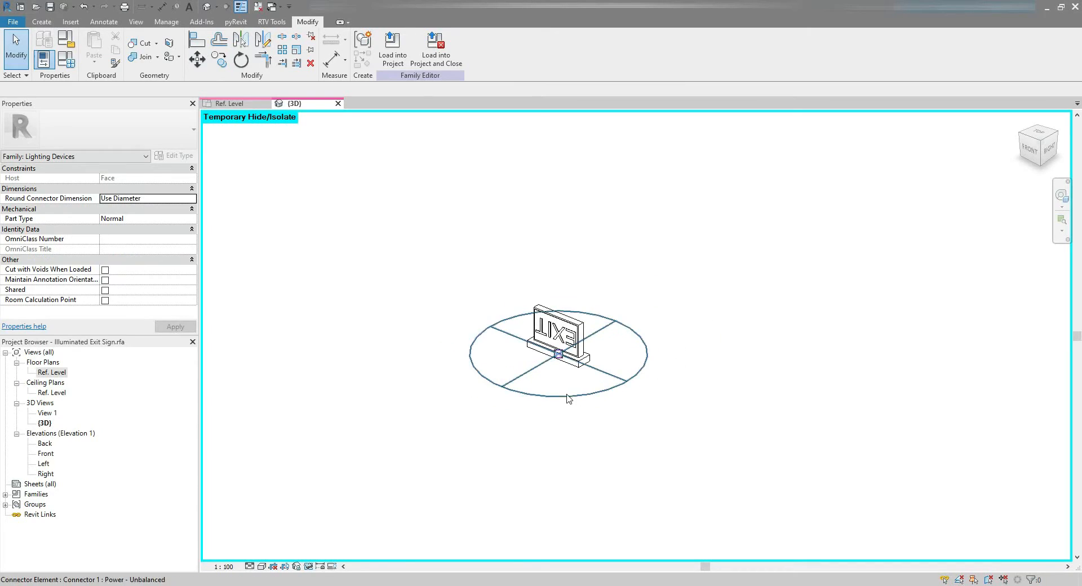
left_click(309, 566)
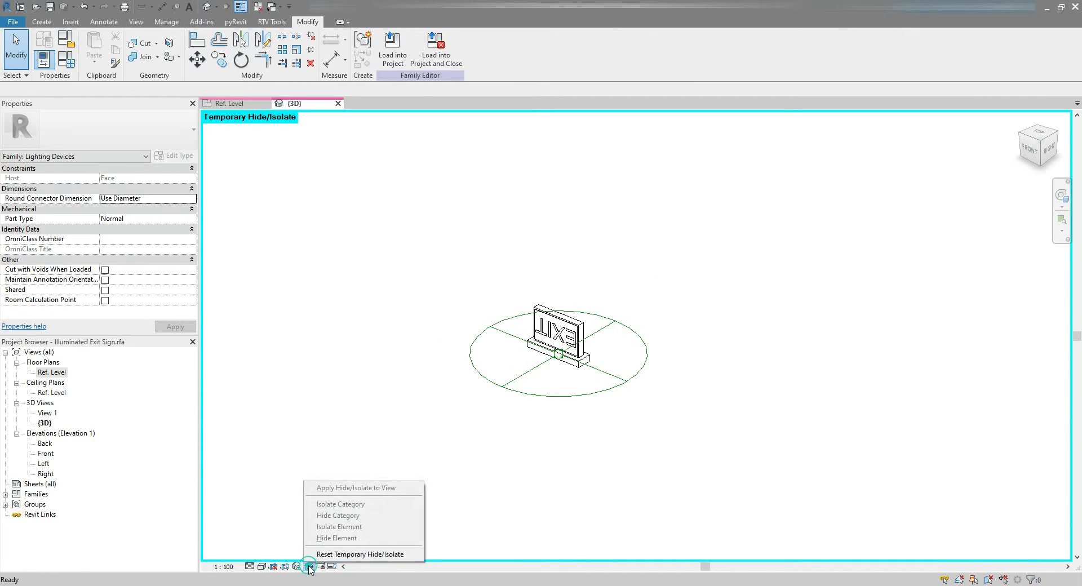
left_click(337, 554)
scroll(746, 290, "up", 3)
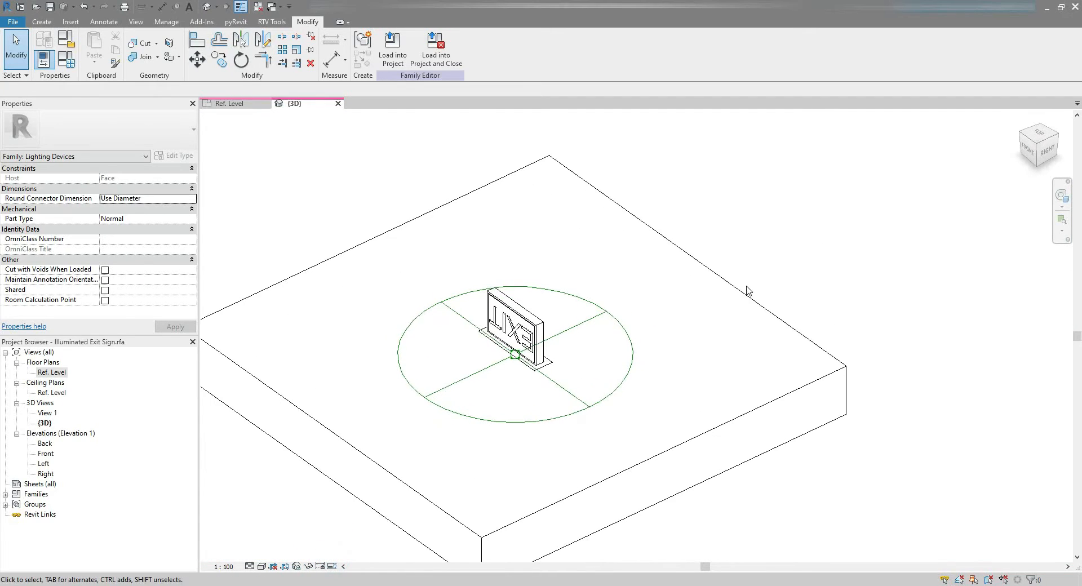
middle_click_drag(747, 291, 822, 275)
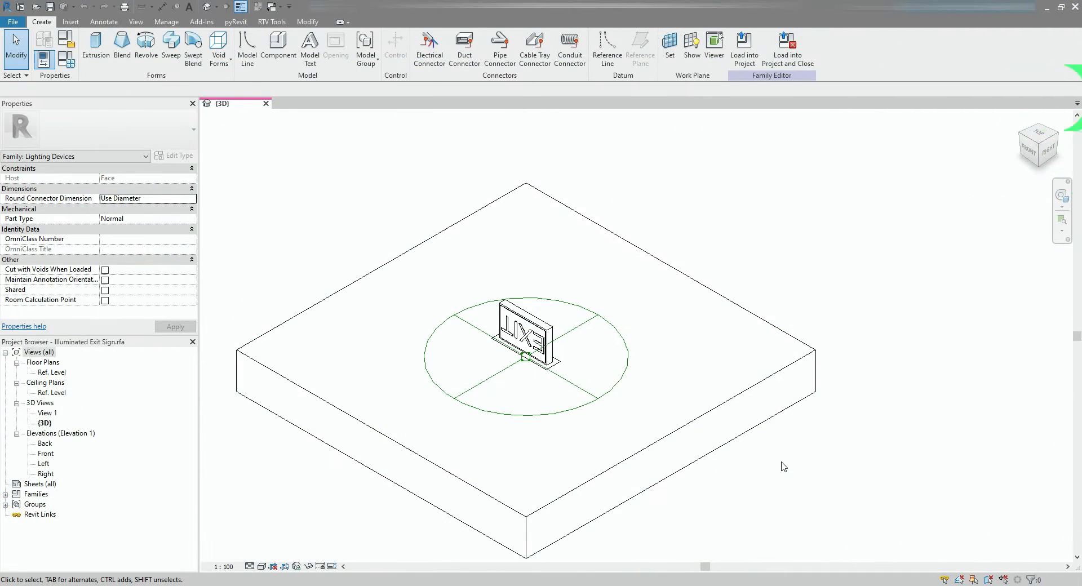
Step: Create a new material in the family and name it White Plastic
left_click(166, 21)
left_click(48, 50)
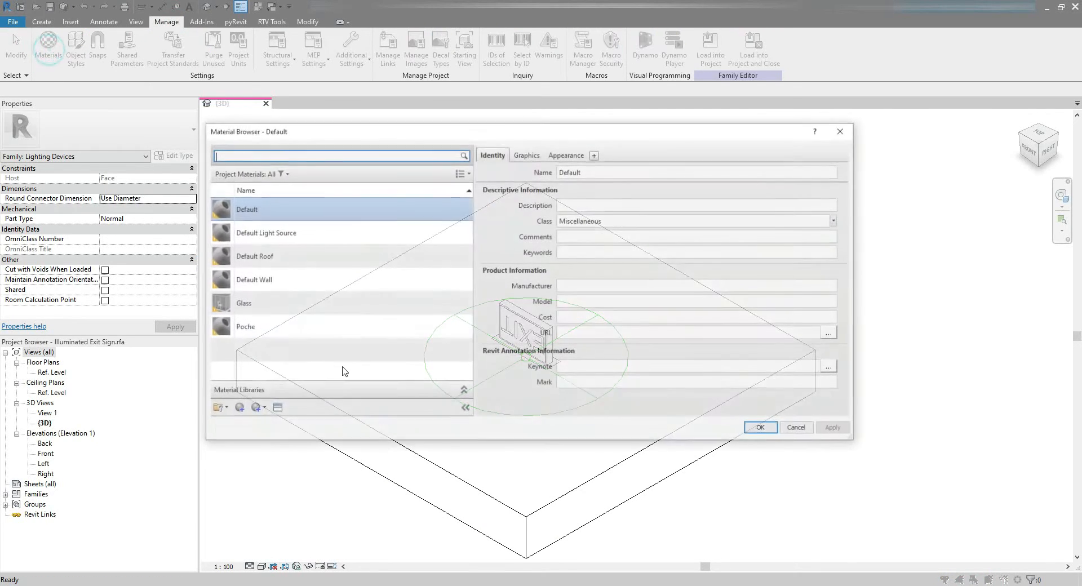
left_click(250, 409)
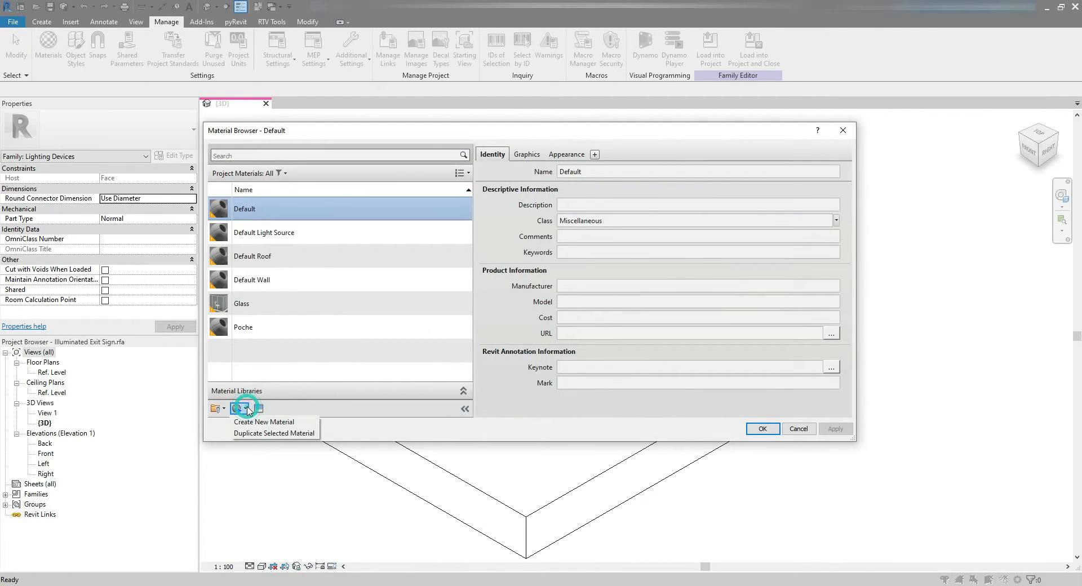
left_click(251, 422)
right_click(272, 257)
left_click(300, 287)
type("White Plastic")
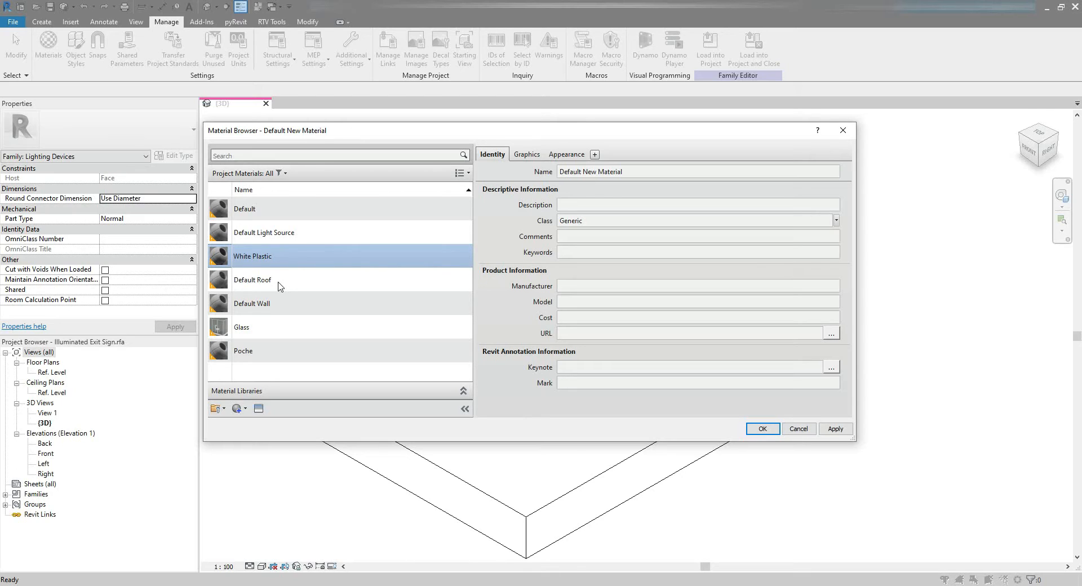
key("Return")
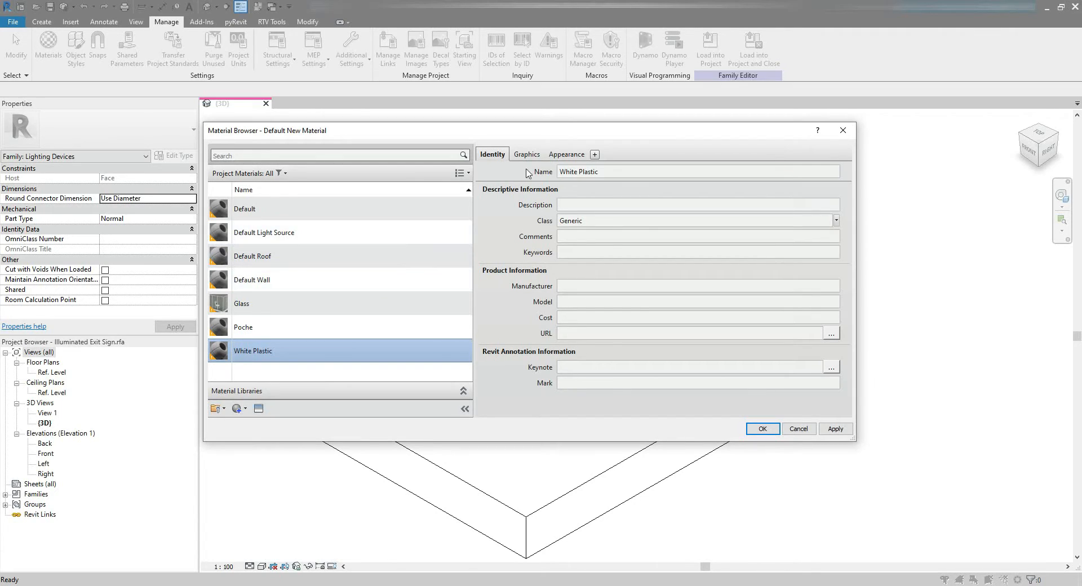
Step: Duplicate White Plastic's appearance asset, find PVC in the asset library and replace the appearance with PVC - White
left_click(566, 155)
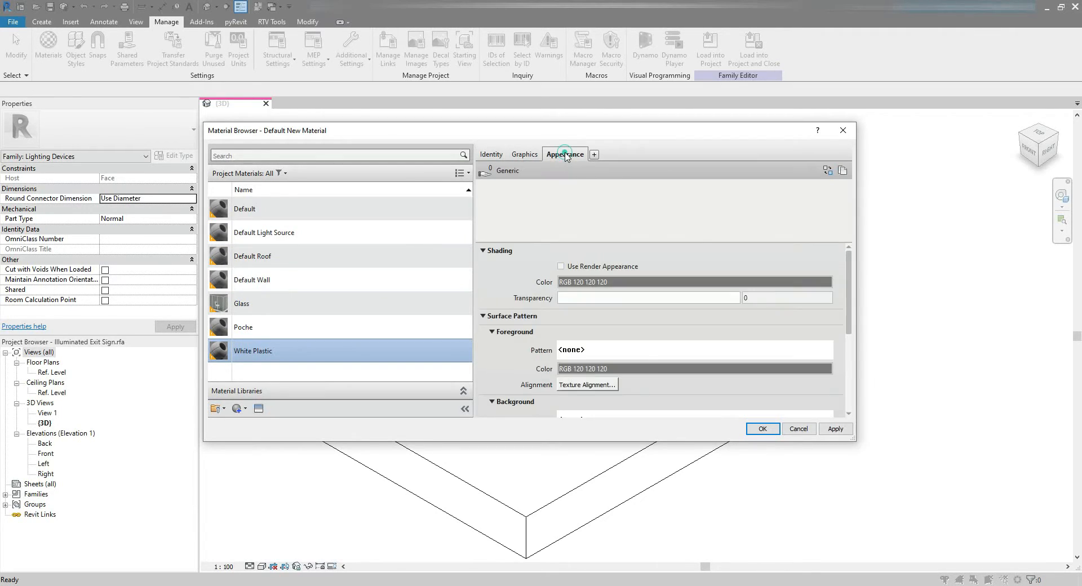
left_click(842, 171)
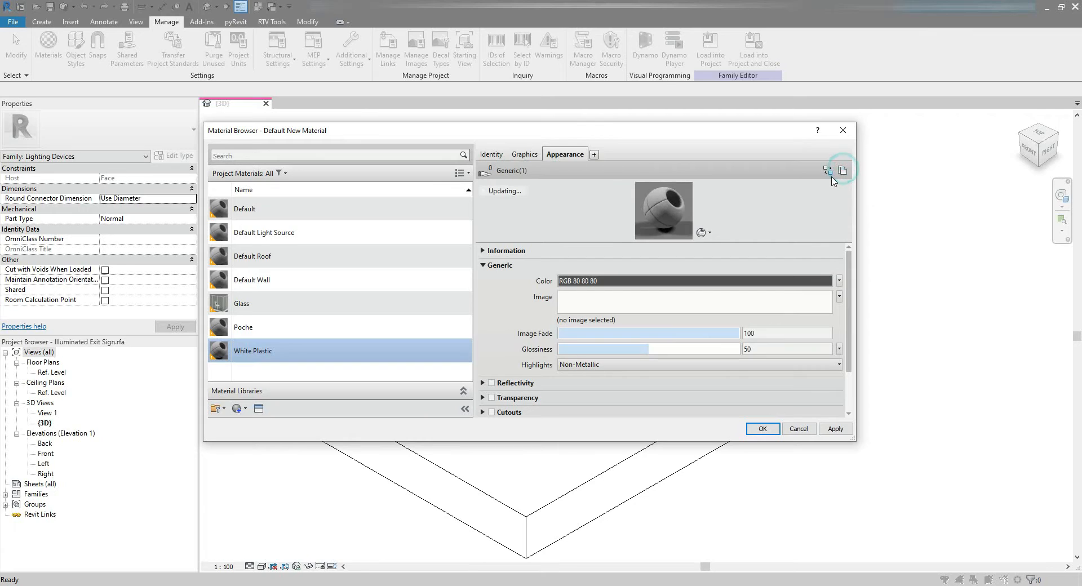
left_click(827, 170)
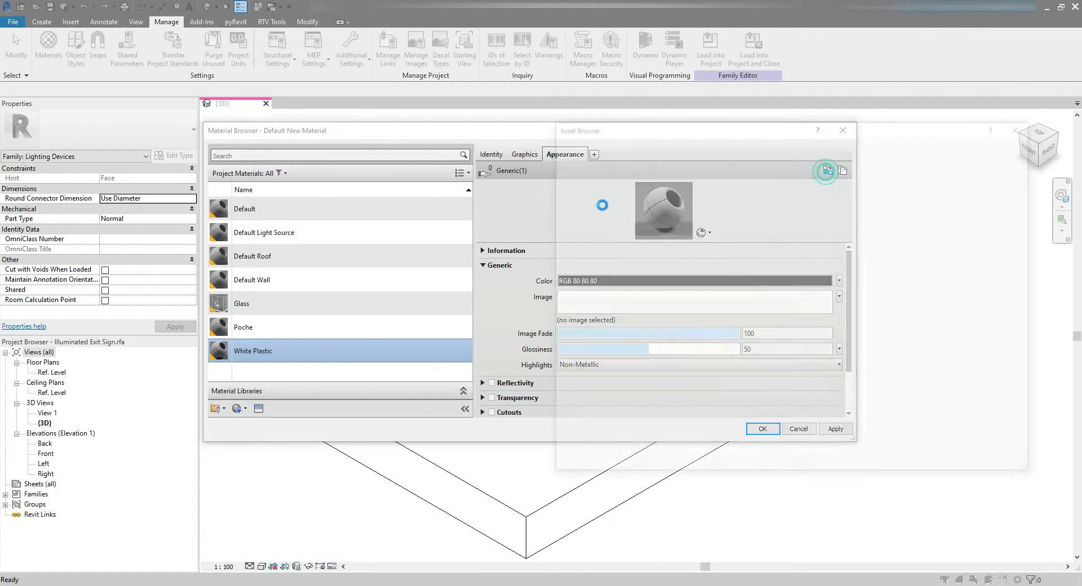
left_click(630, 146)
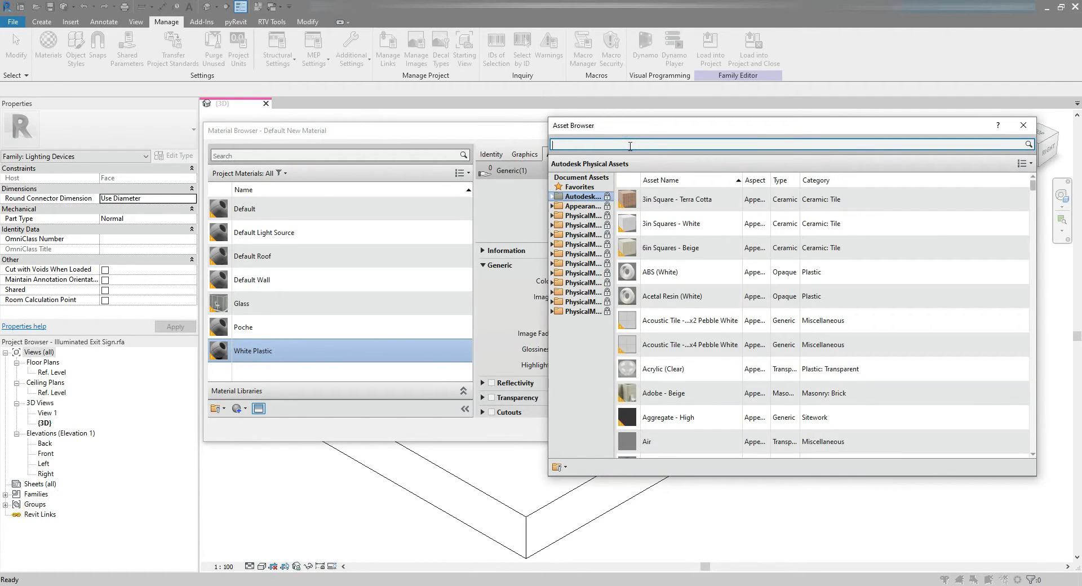
type("PVC")
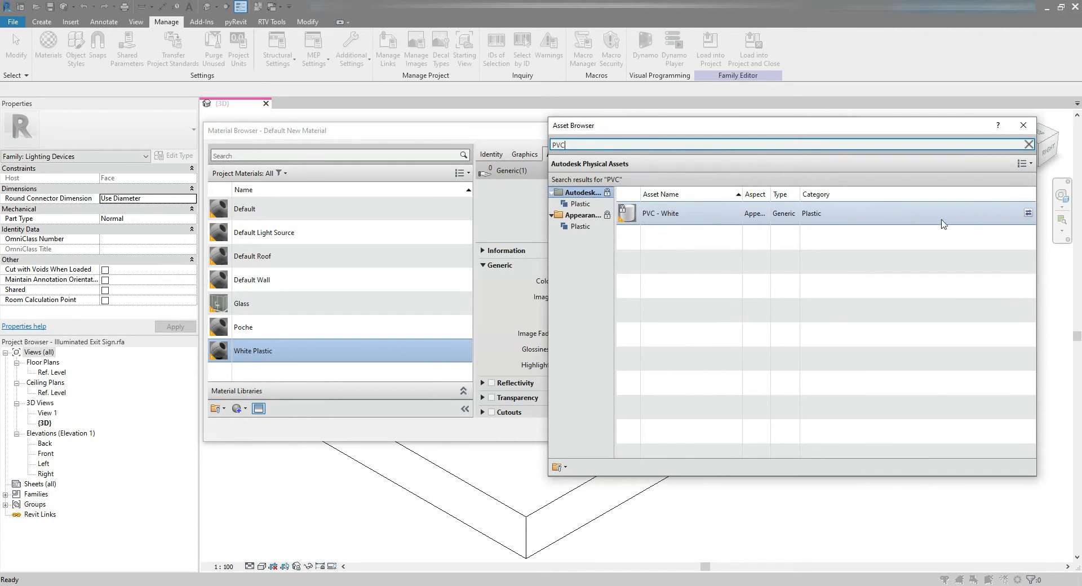
left_click(1028, 217)
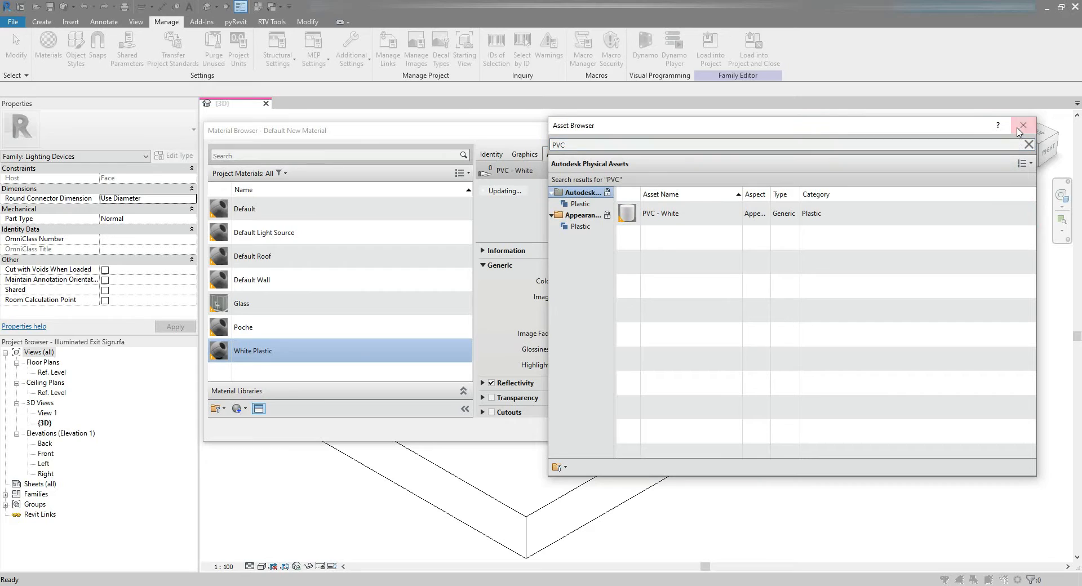
left_click(1018, 127)
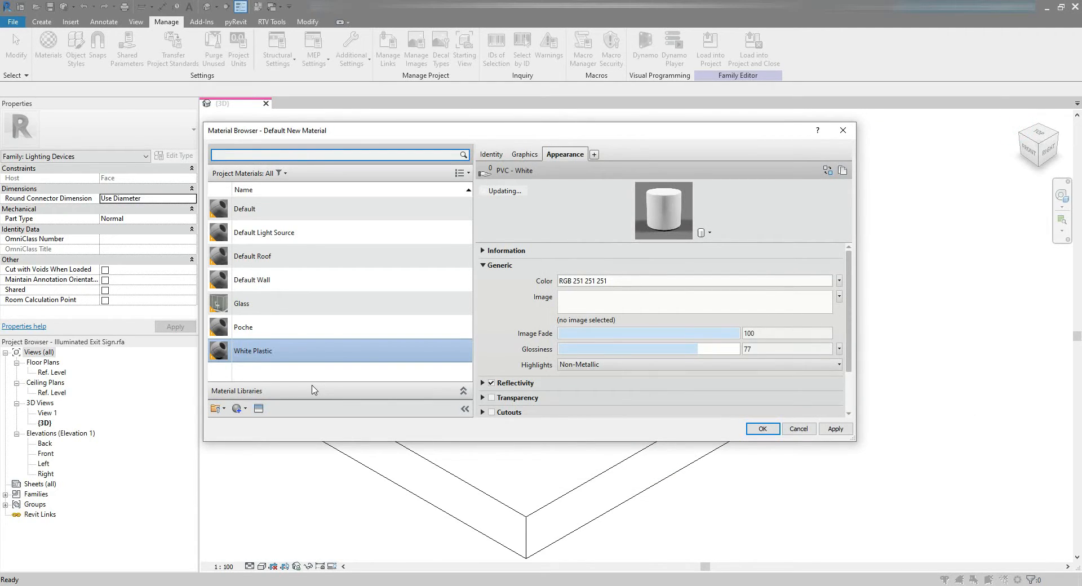
Step: Create a new material in the family and name it Green Illumination
left_click(247, 408)
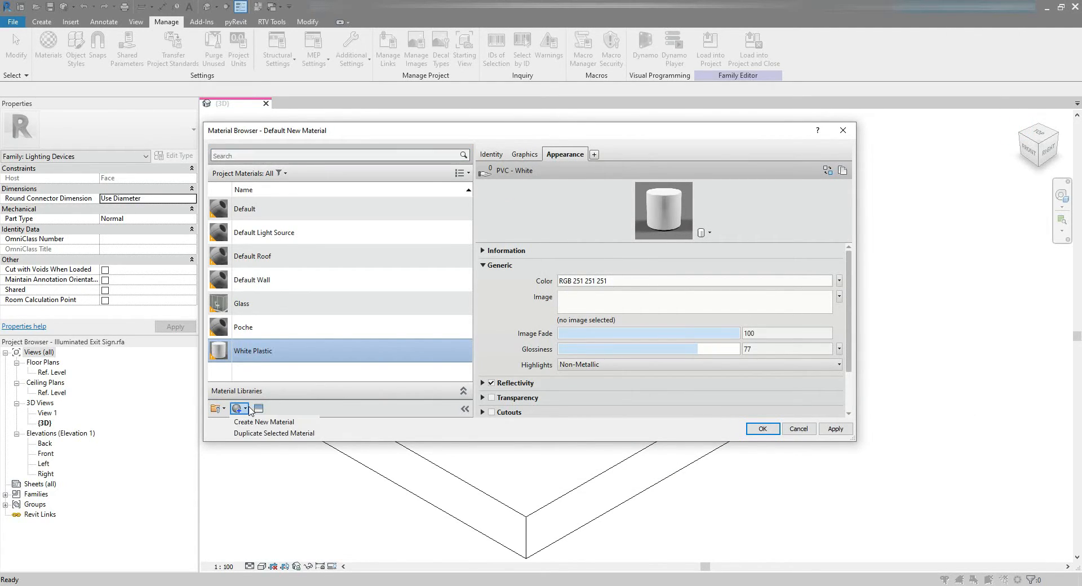
left_click(248, 421)
right_click(271, 254)
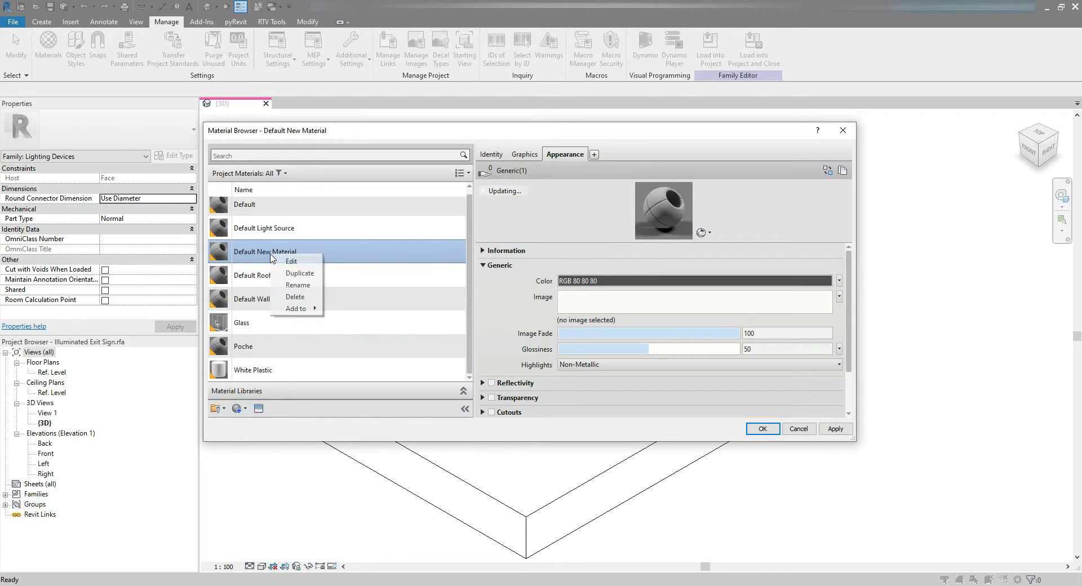
left_click(281, 285)
type("Green Illuminat")
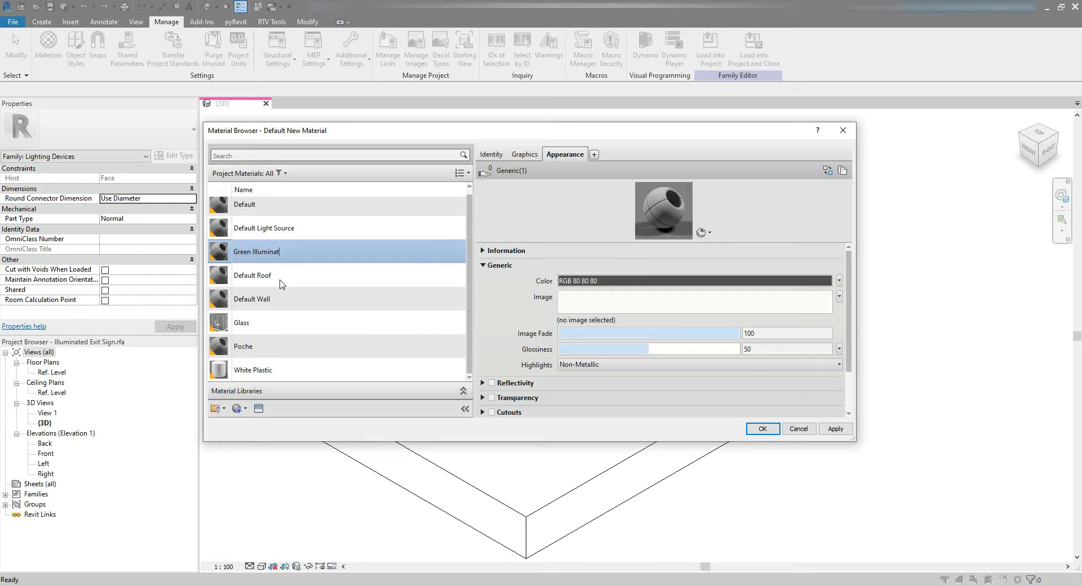
type("ion")
key("Return")
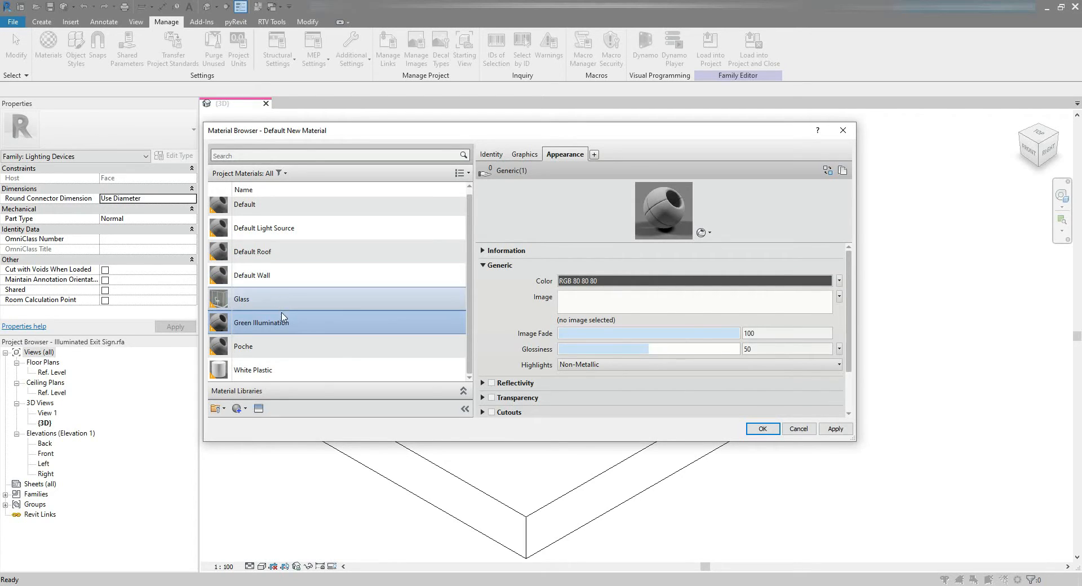
Step: Duplicate Green Illumination's appearance asset, search the asset library for led, replace the appearance with LED - Green On and accept the materials
left_click(843, 172)
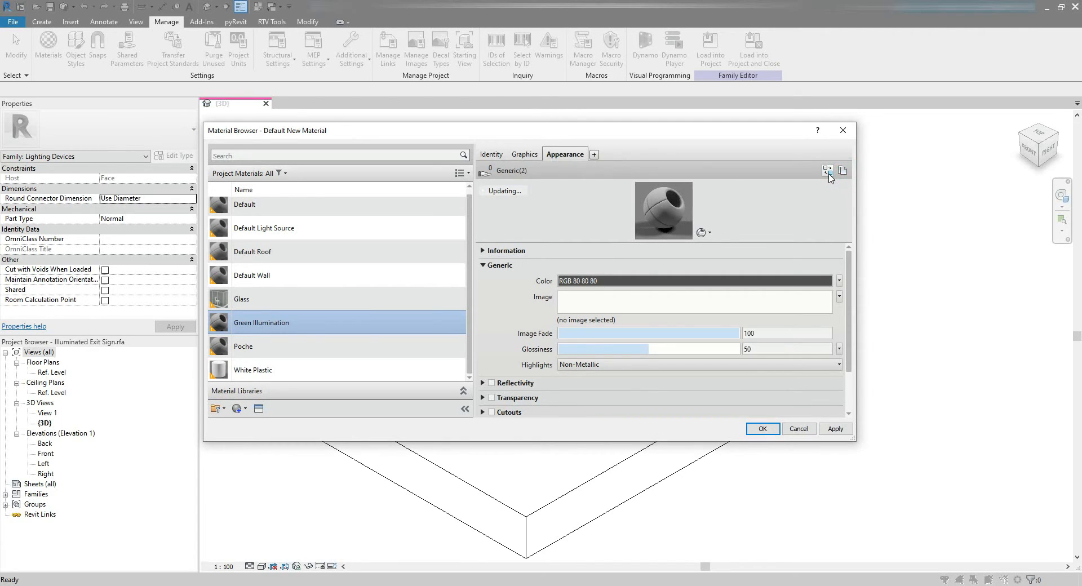
left_click(827, 170)
left_click(676, 146)
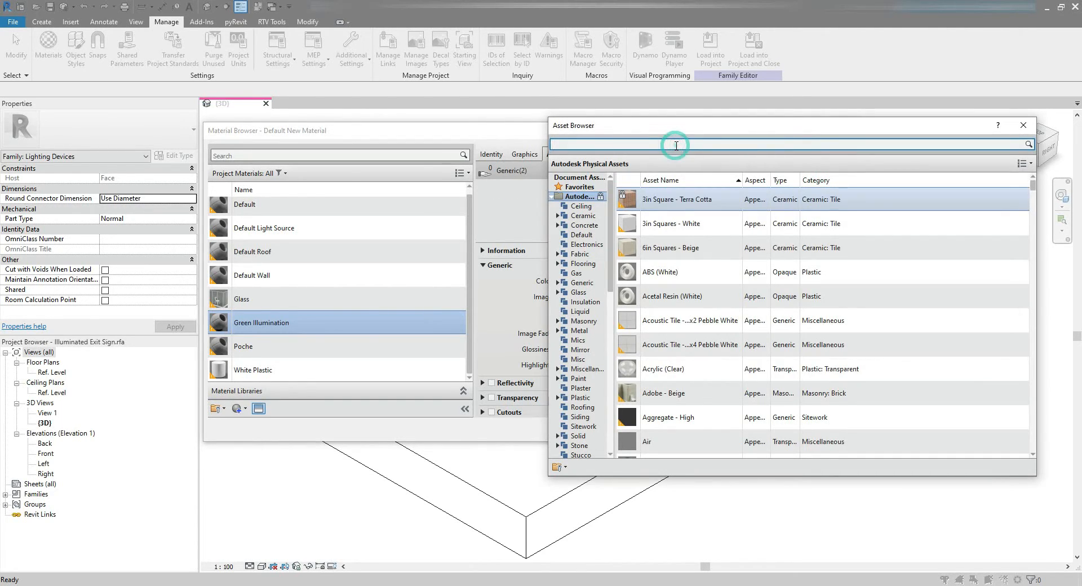
scroll(677, 290, "down", 5)
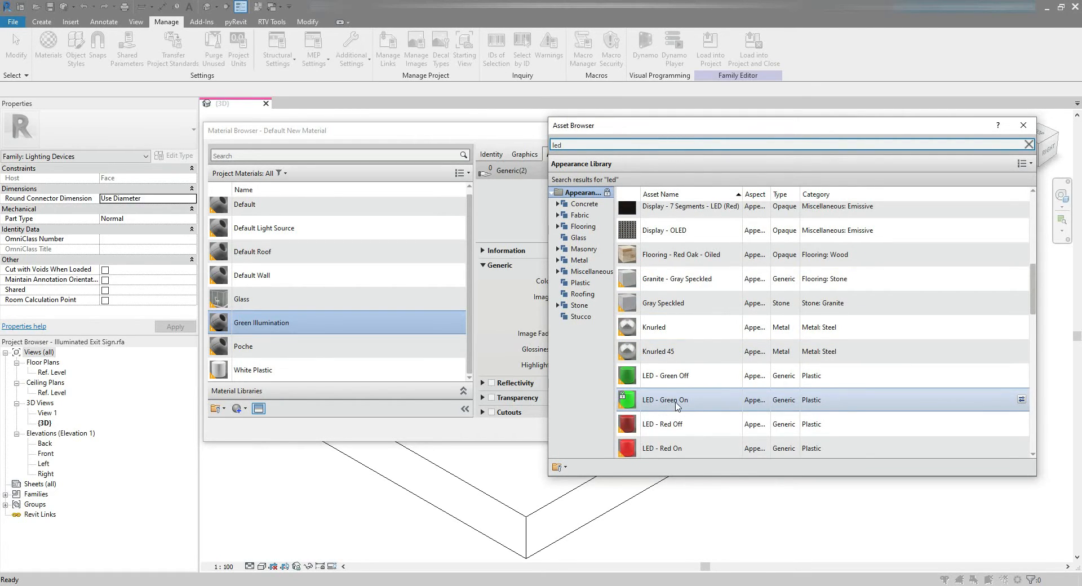
left_click(1020, 399)
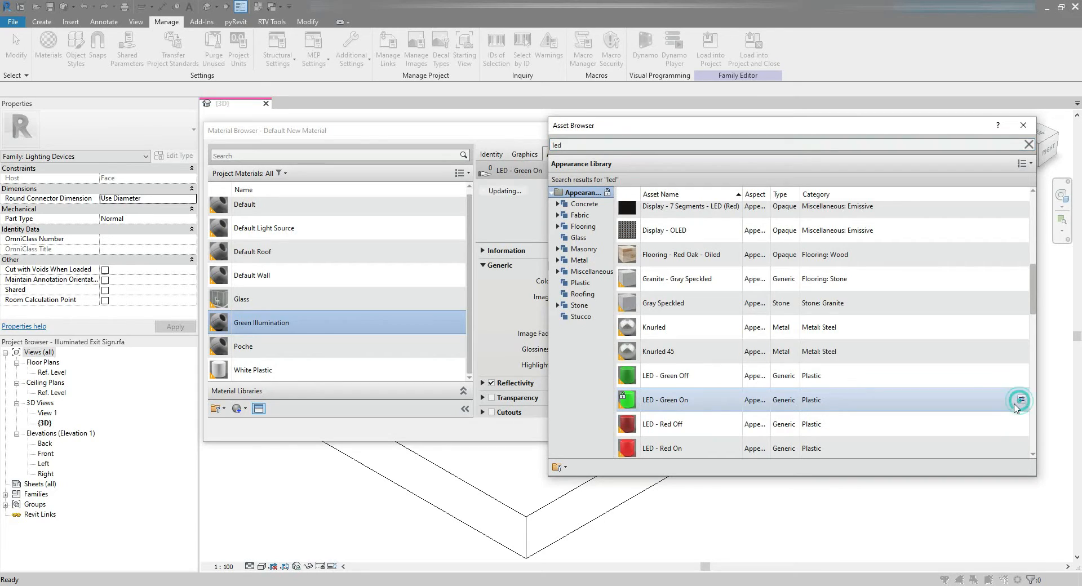
left_click(1023, 125)
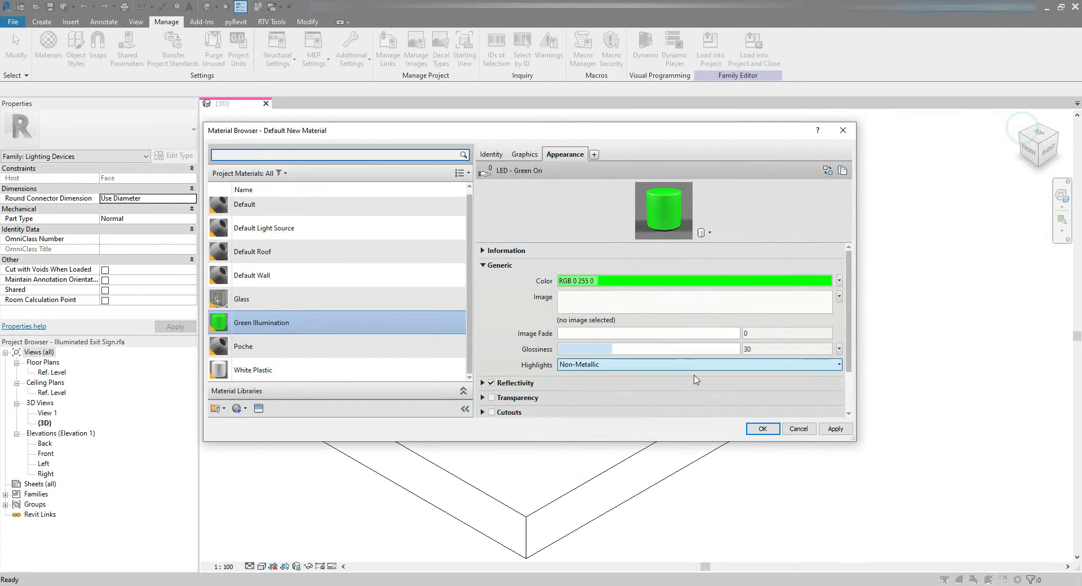
left_click(761, 429)
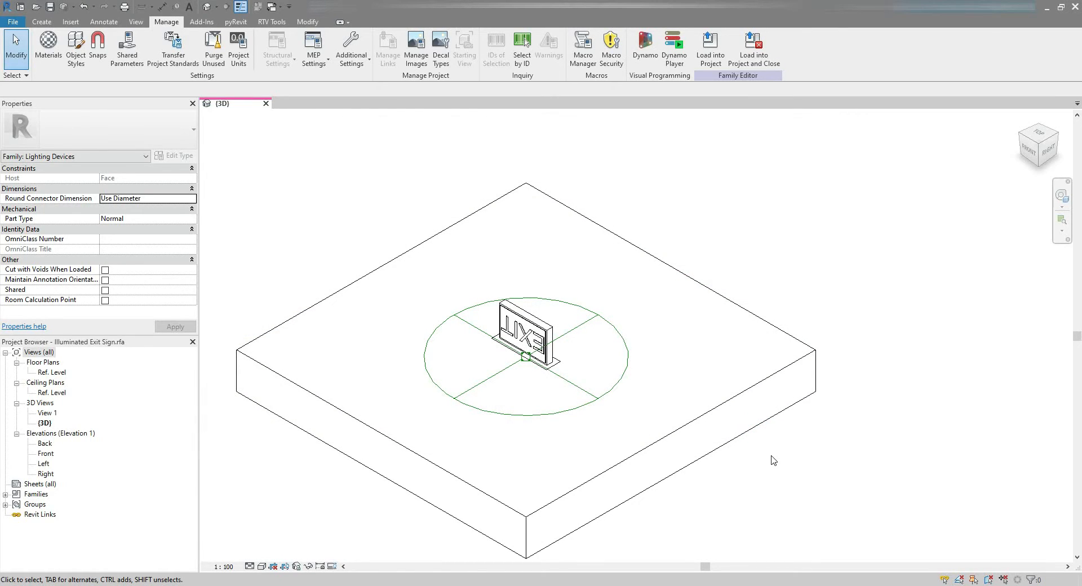
Step: Assign the White Plastic material to both the sign's box extrusion and the EXIT model text
scroll(563, 350, "up", 5)
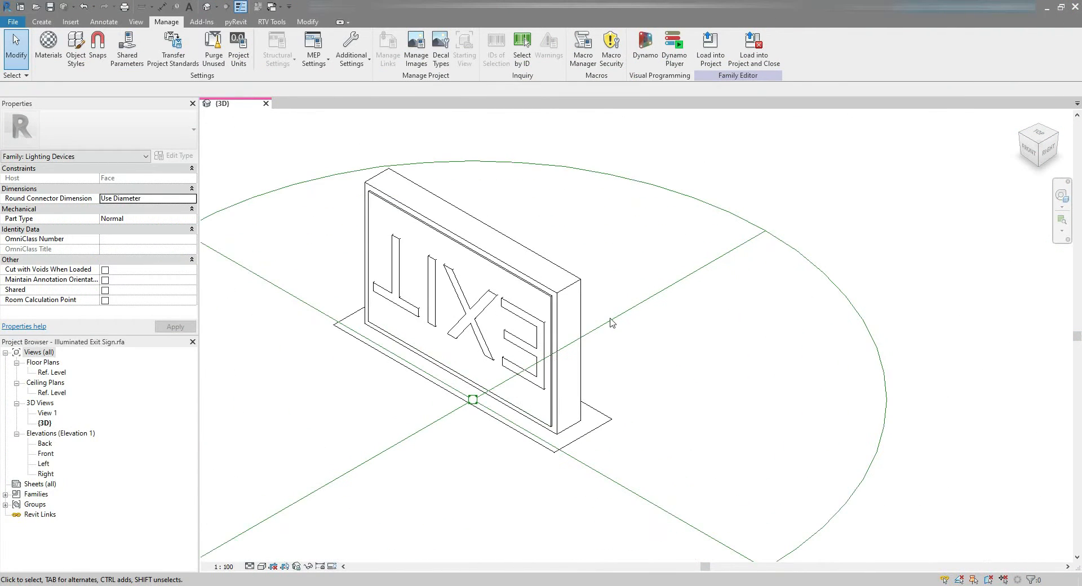
left_click(582, 308)
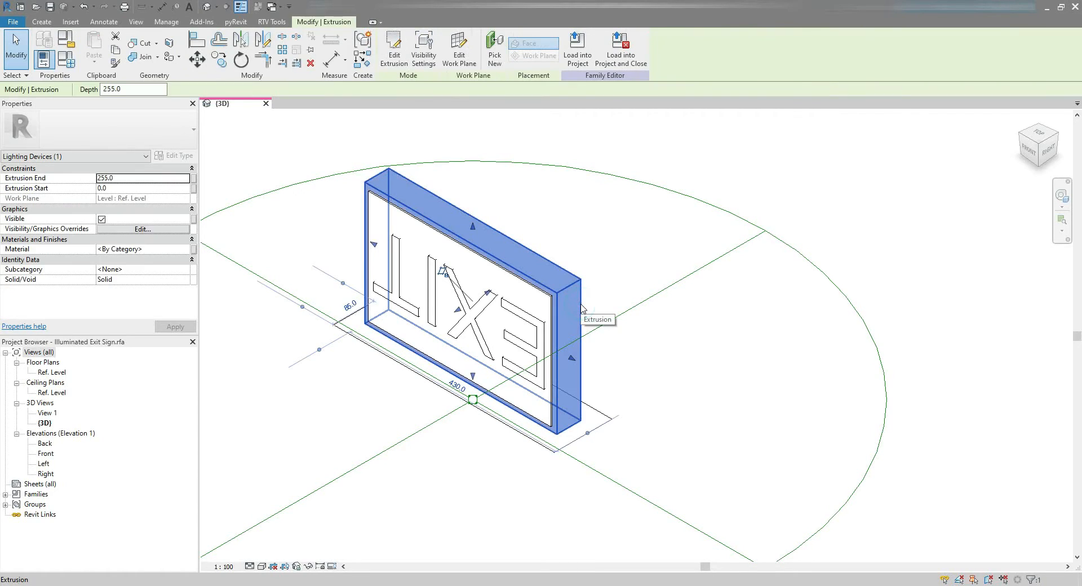
left_click(503, 368, "ctrl")
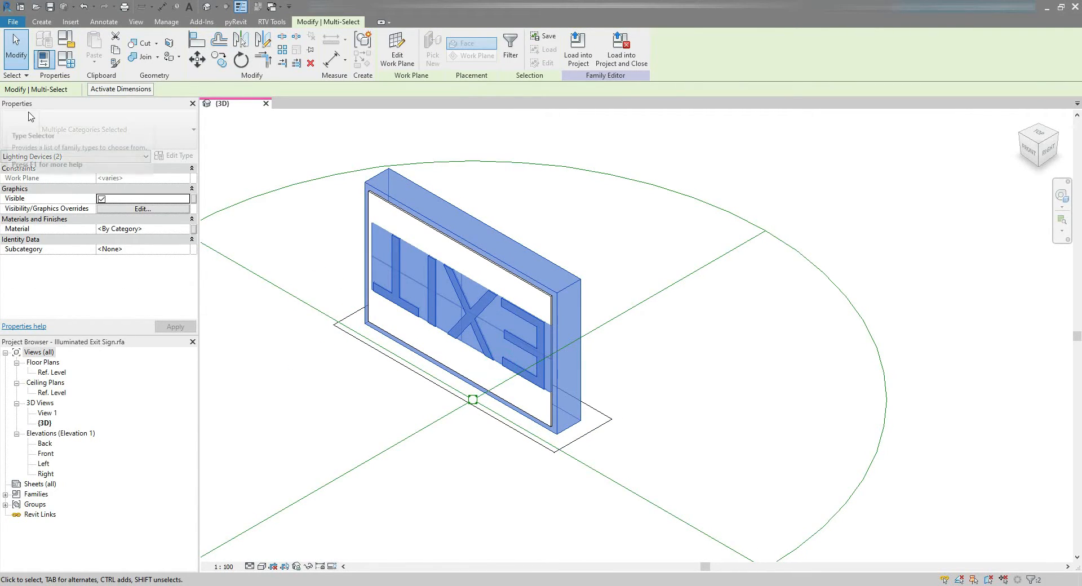
left_click(160, 229)
left_click(188, 228)
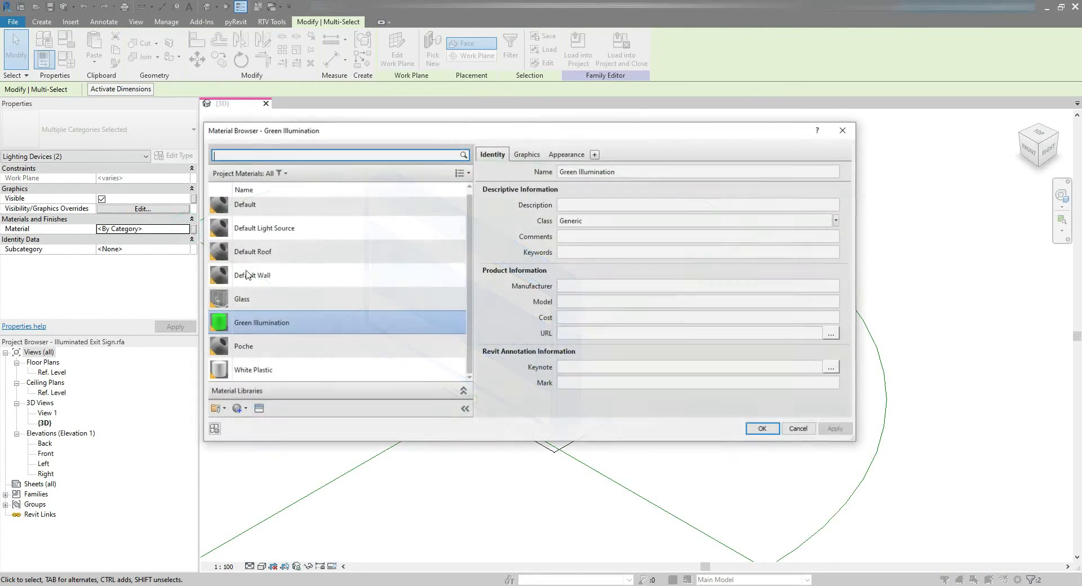
left_click(290, 371)
left_click(760, 428)
key("Escape")
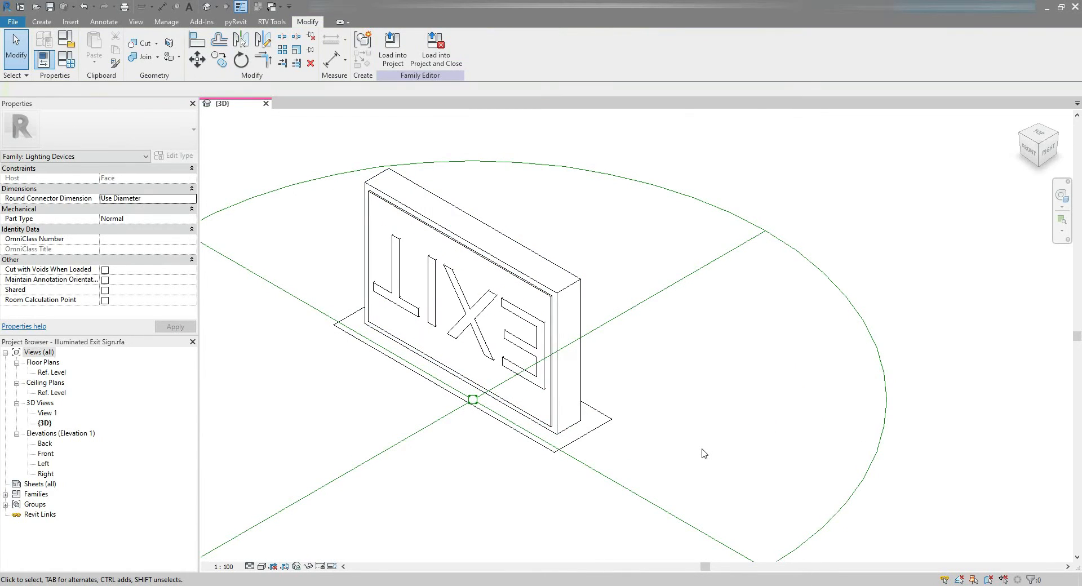
Step: Assign the Green Illumination material to the thin panel extrusion behind the EXIT text
left_click(549, 304)
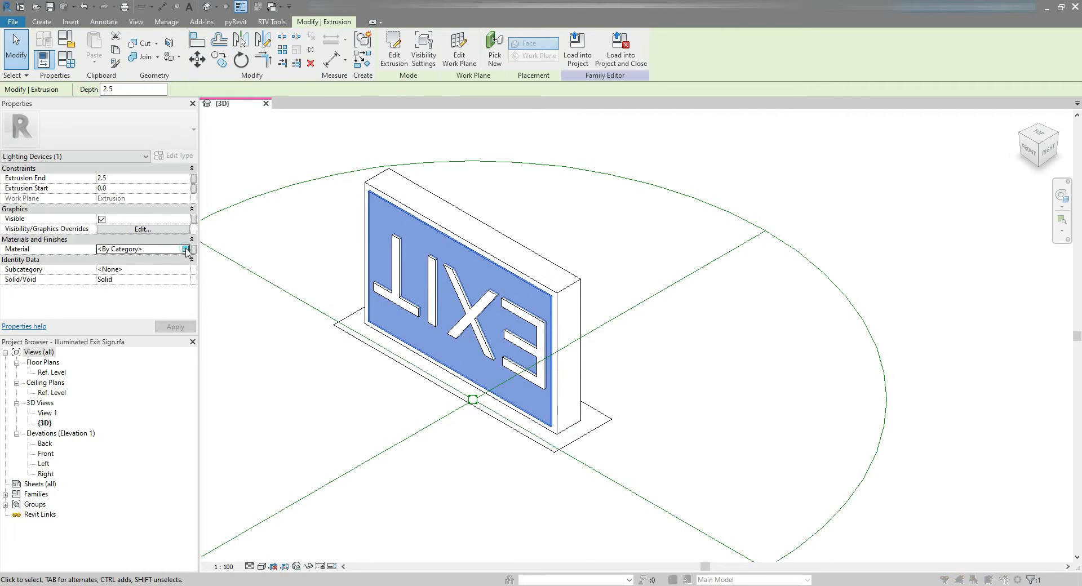
left_click(191, 249)
left_click(287, 320)
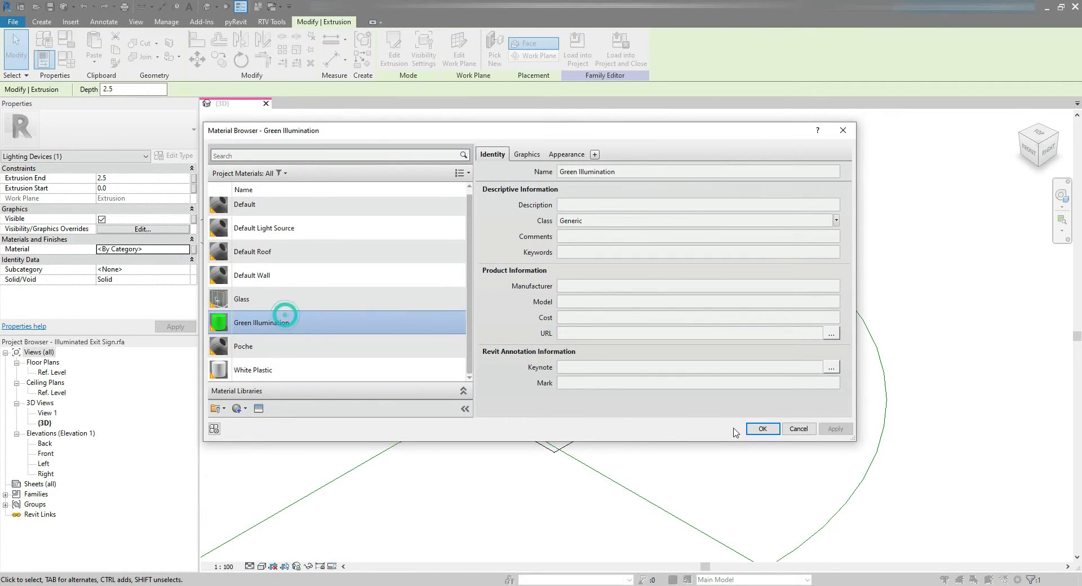
left_click(755, 428)
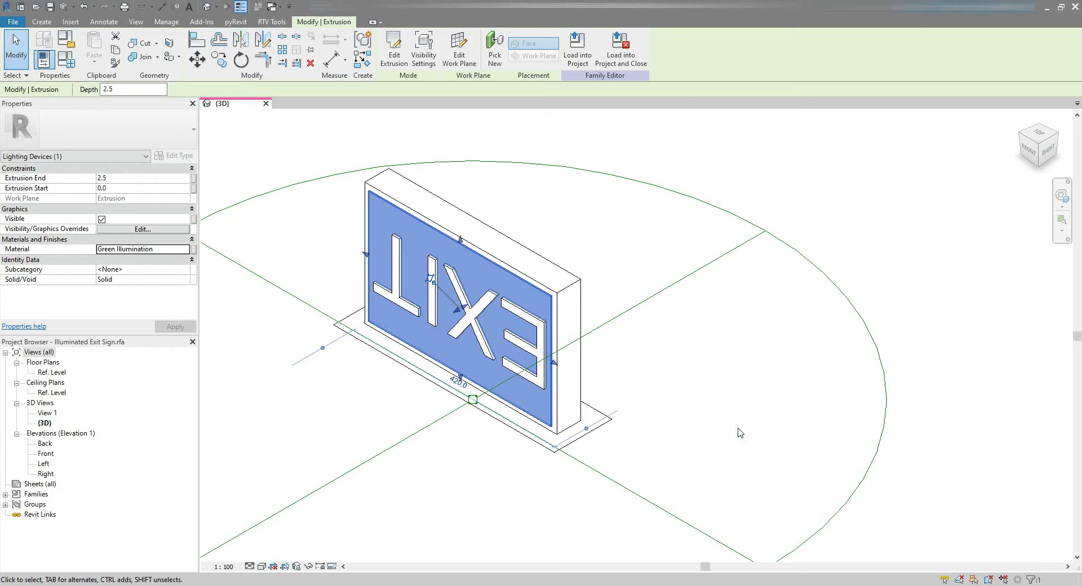
key("Escape")
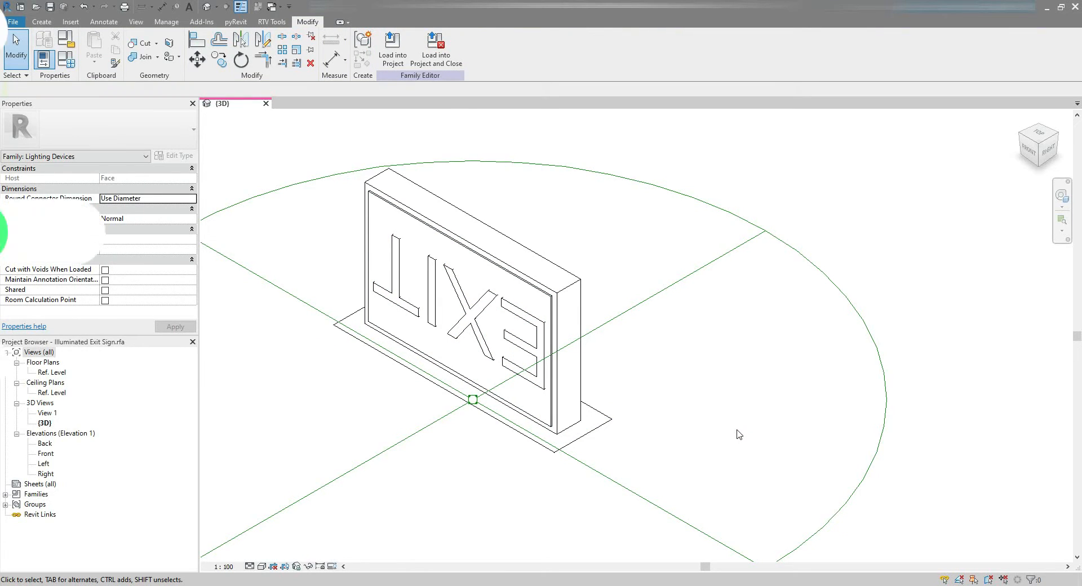
Step: In the Ref. Level floor plan, try to mirror a copy of the panel and EXIT text about an axis drawn along the Center (Front/Back) plane
double_click(45, 373)
scroll(664, 345, "up", 6)
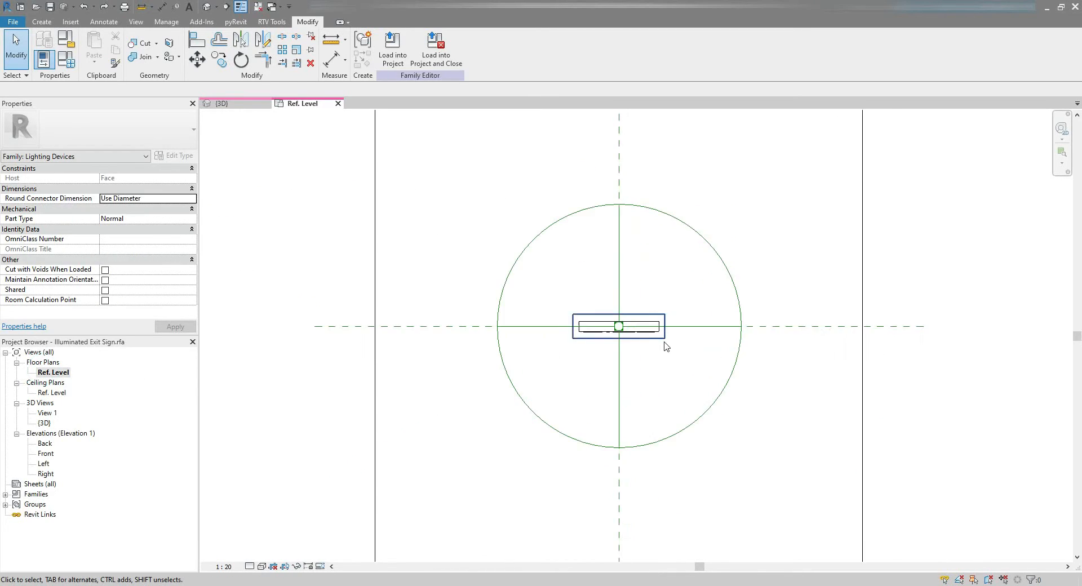
scroll(450, 324, "up", 3)
left_click(399, 325)
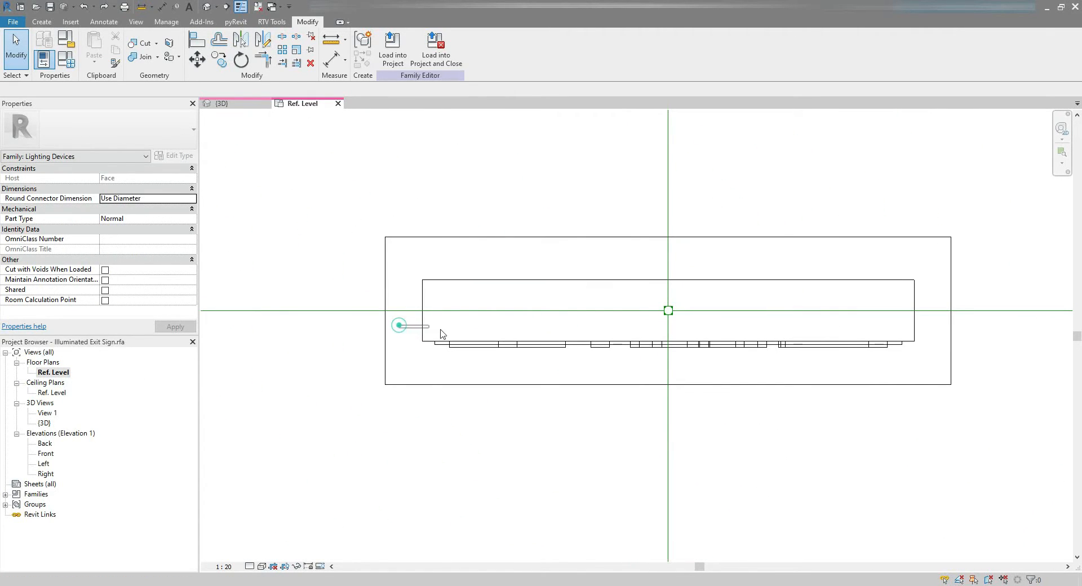
left_click_drag(800, 356, 801, 358)
middle_click_drag(795, 406, 659, 429)
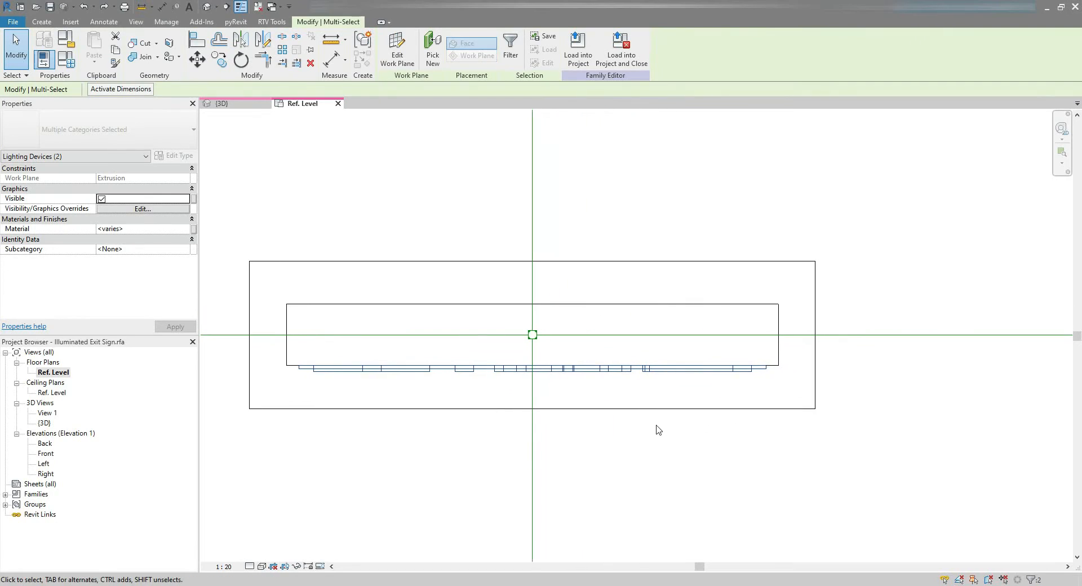
key("d")
key("m")
middle_click_drag(673, 383, 615, 405)
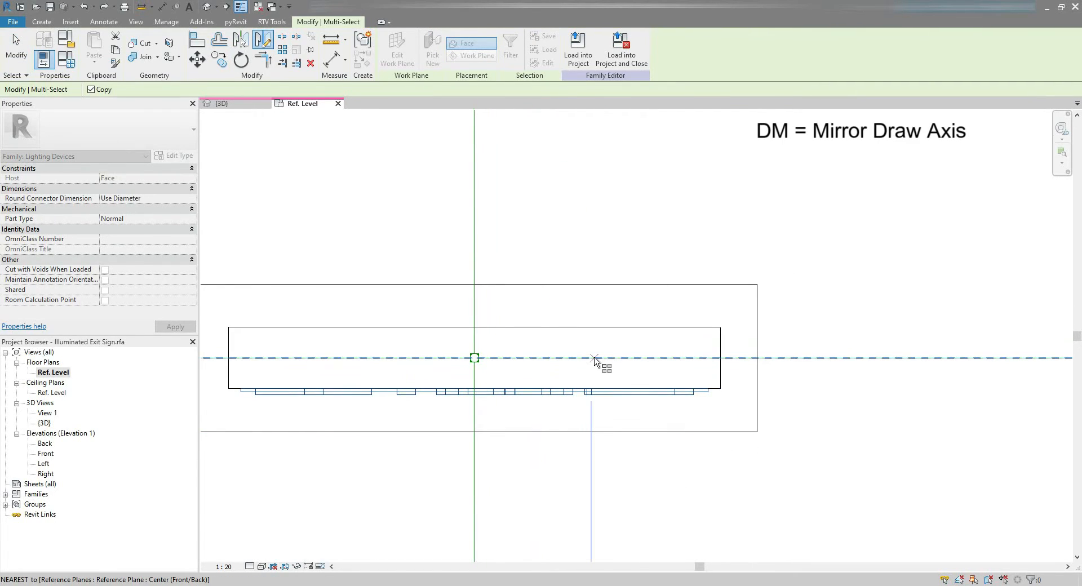
left_click(659, 358)
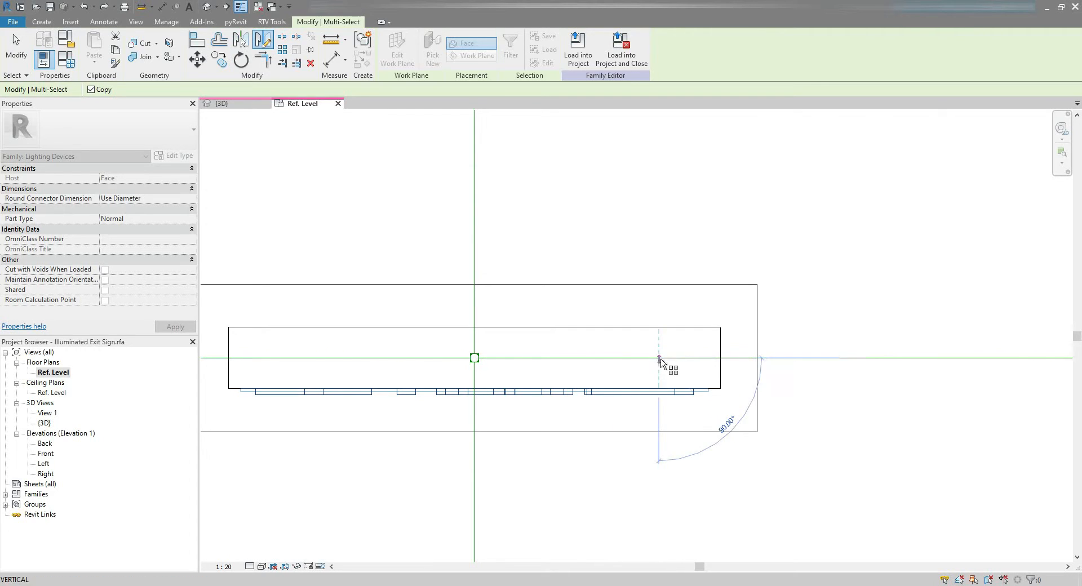
left_click(767, 360)
scroll(608, 452, "down", 3)
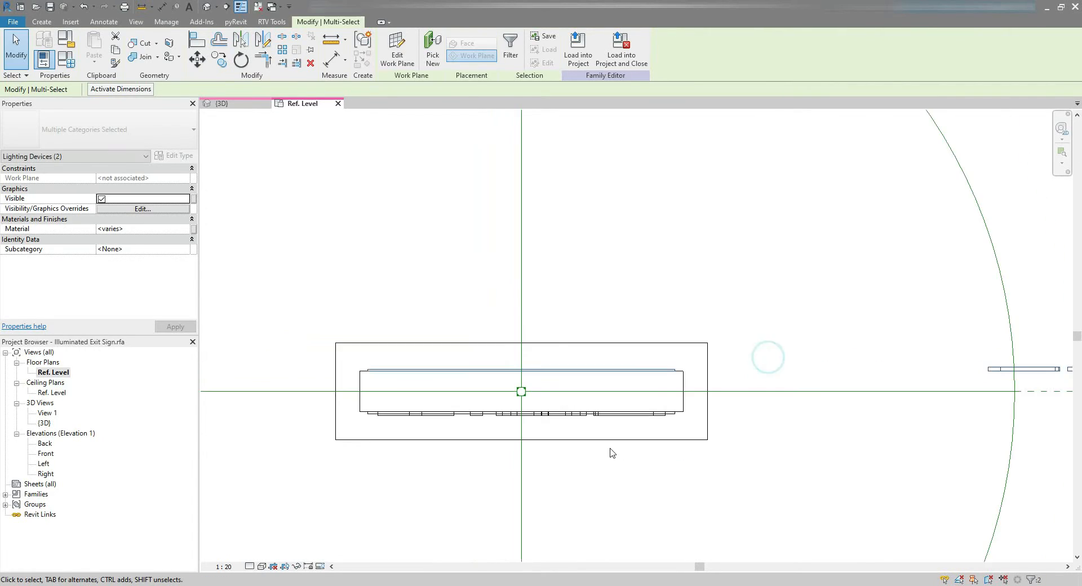
key("Escape")
Step: Check the mirrored copy in the 3D view and undo the mirror
left_click(228, 106)
middle_click_drag(479, 428, 719, 420, "shift")
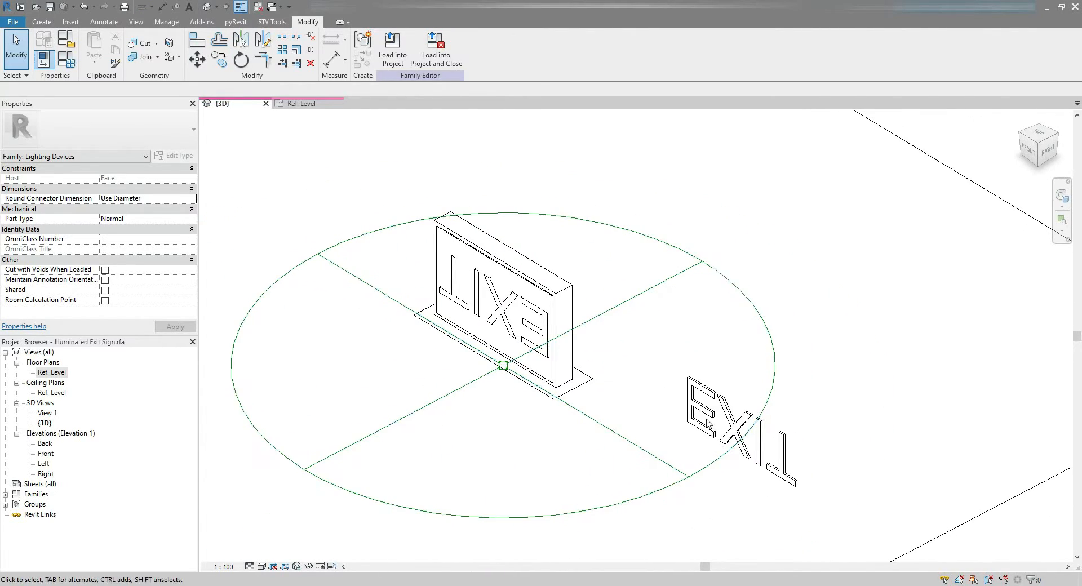
key("ctrl+z")
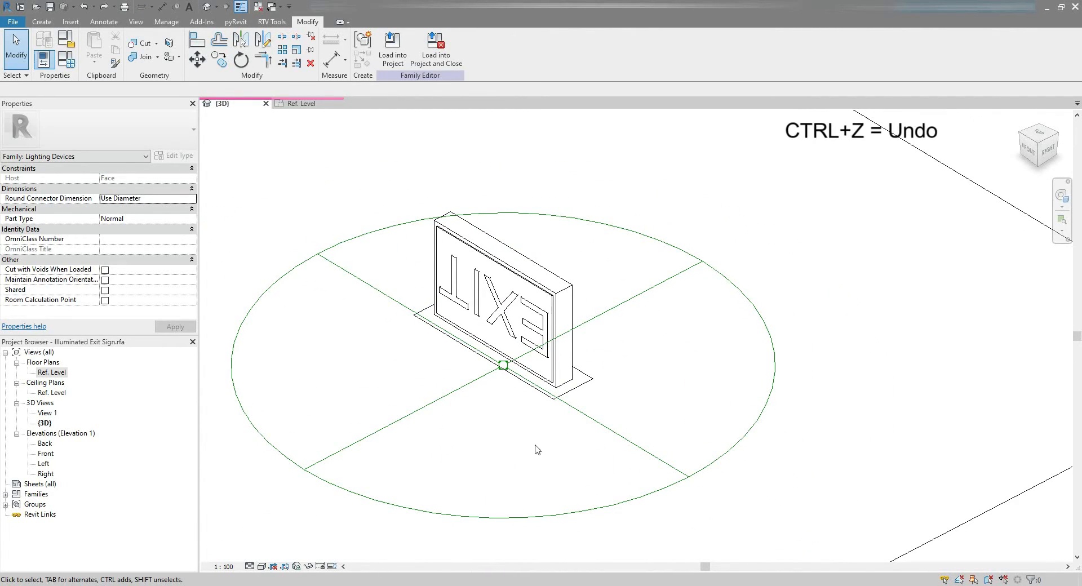
Step: Set the EXIT model text's Horizontal Align to Right
scroll(504, 363, "up", 3)
left_click(492, 285)
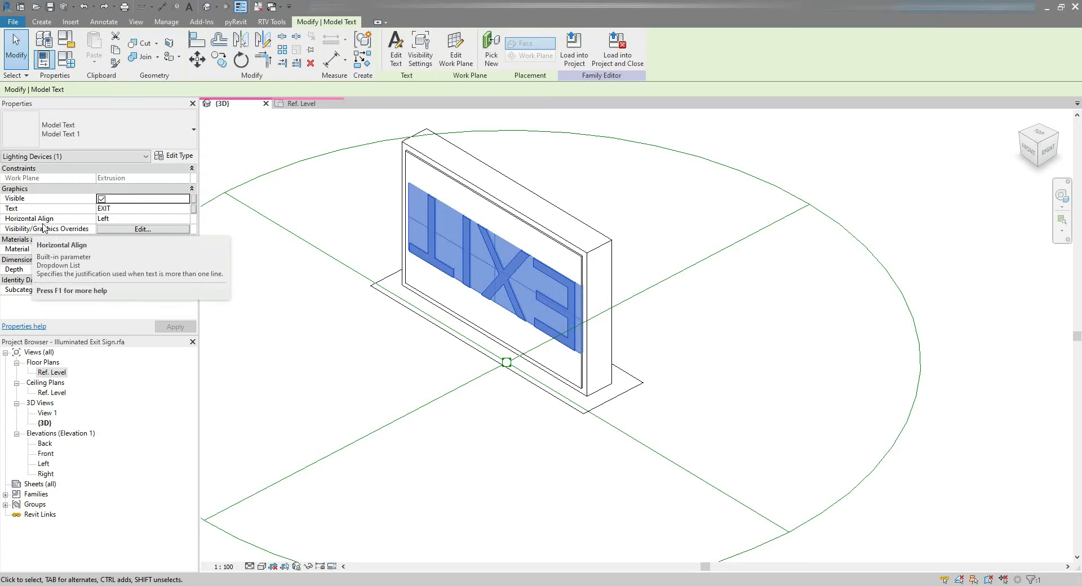
left_click(186, 218)
left_click(107, 246)
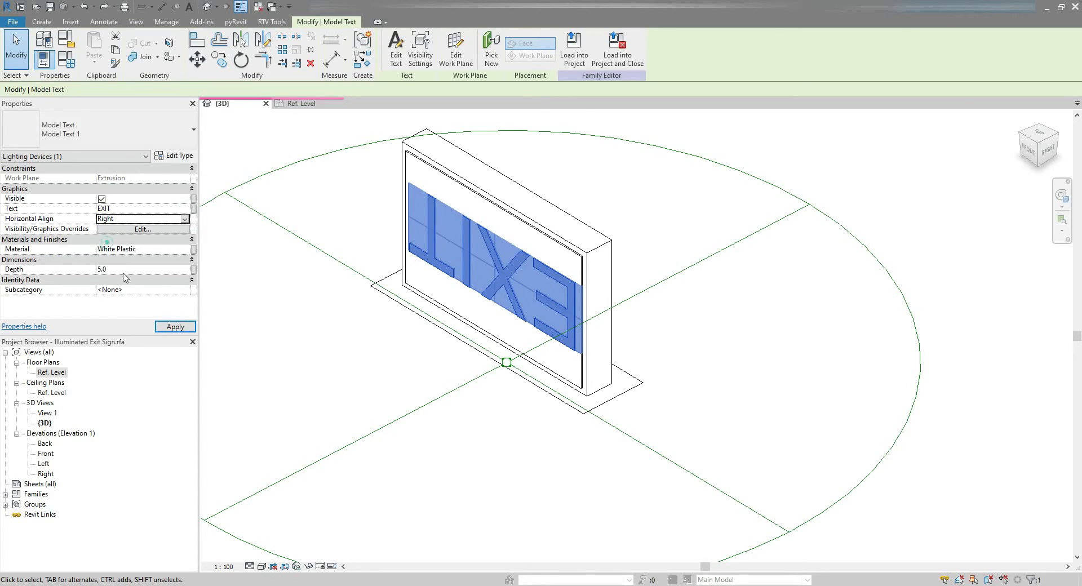
left_click(370, 321)
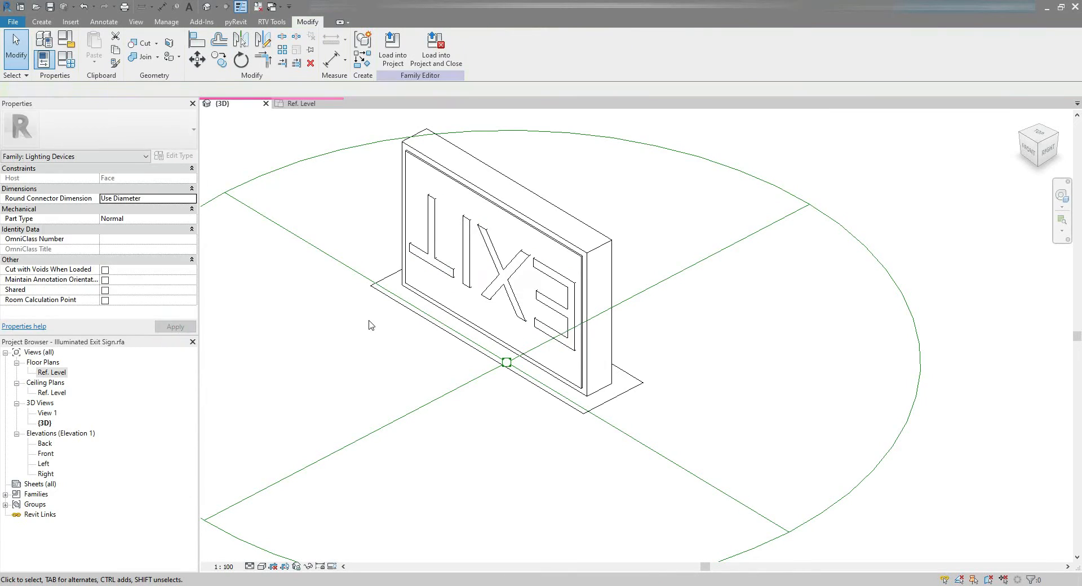
Step: Mirror a copy of the green panel and EXIT text to the sign's opposite face in the Ref. Level plan, drawing the axis along the Center (Front/Back) plane
left_click(296, 105)
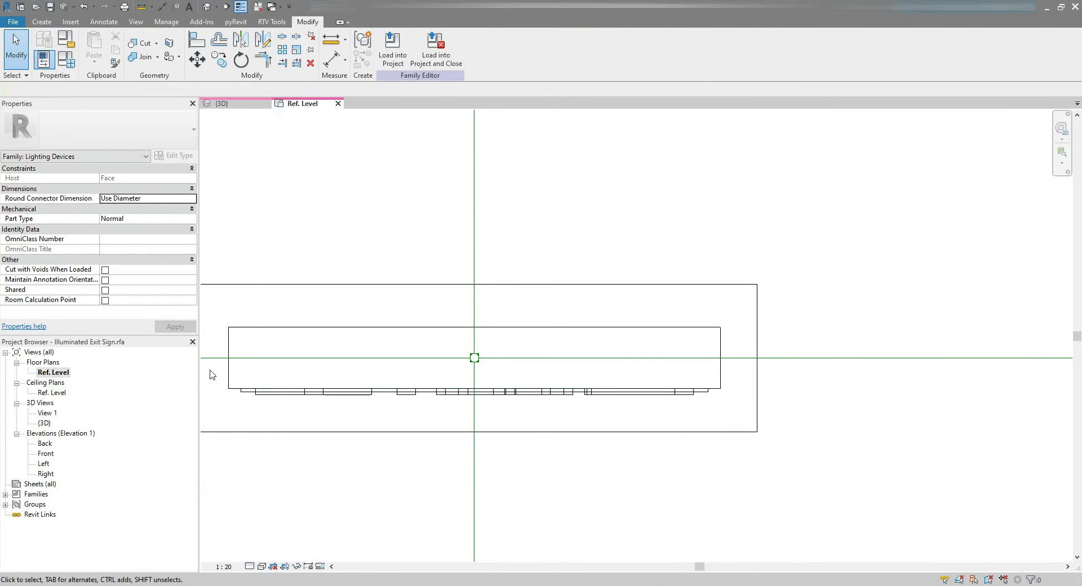
left_click_drag(210, 369, 727, 414)
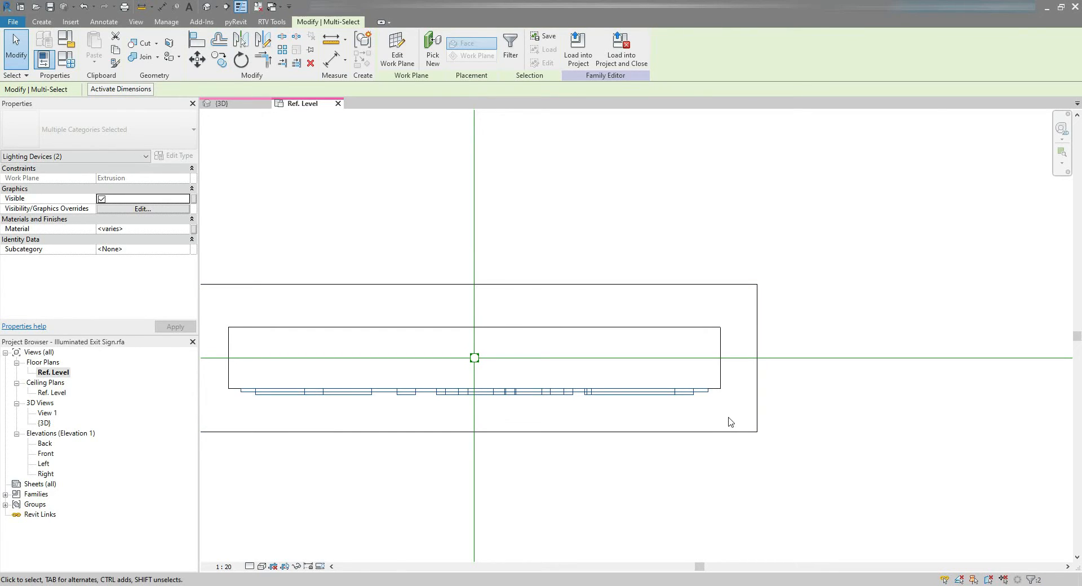
key("d")
key("m")
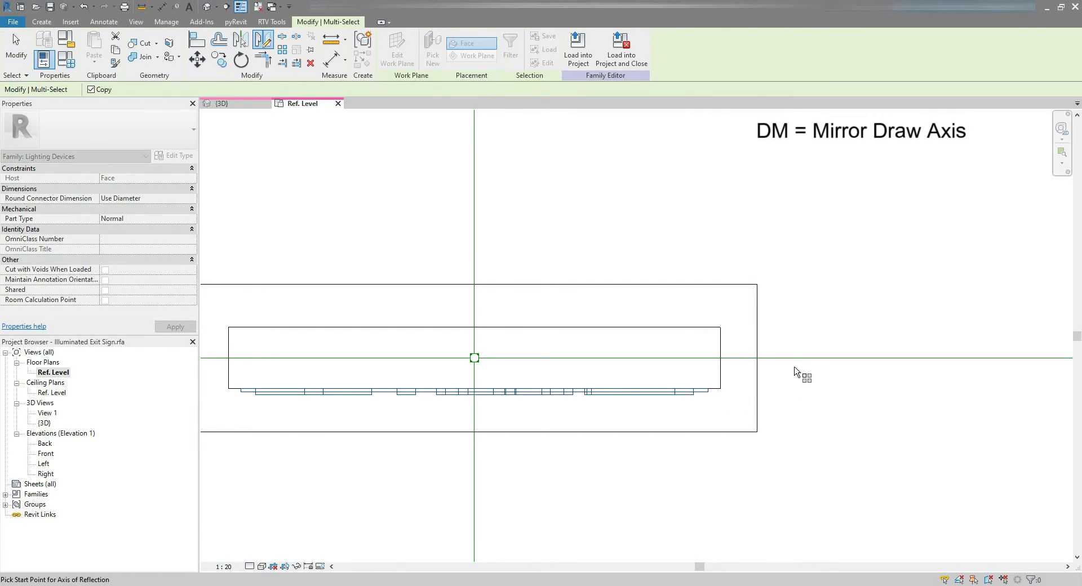
left_click(786, 357)
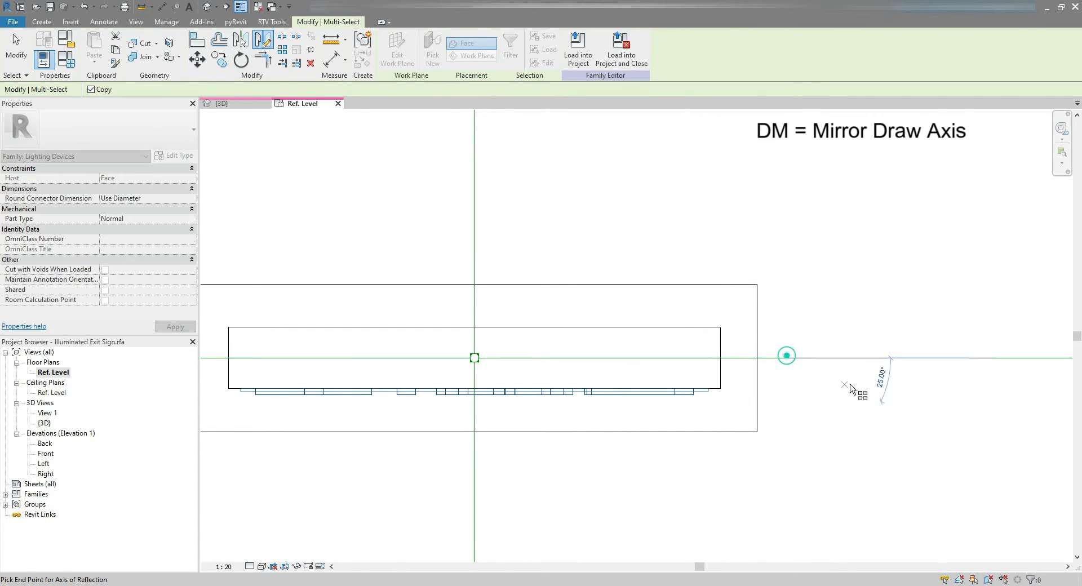
left_click(878, 358)
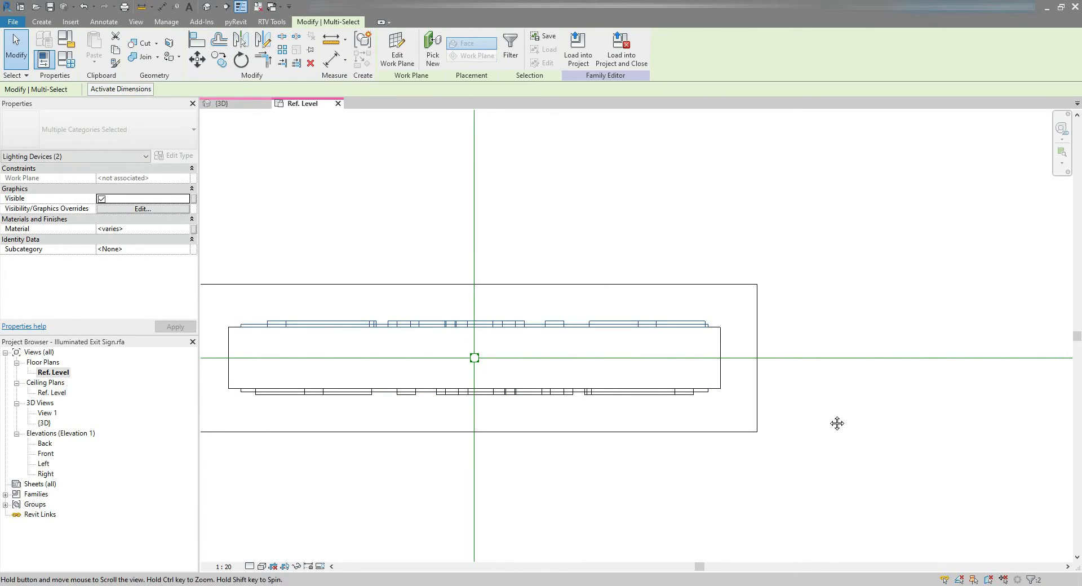
Step: Inspect both faces of the double-sided sign in the family's 3D view to check that EXIT reads correctly
key("Escape")
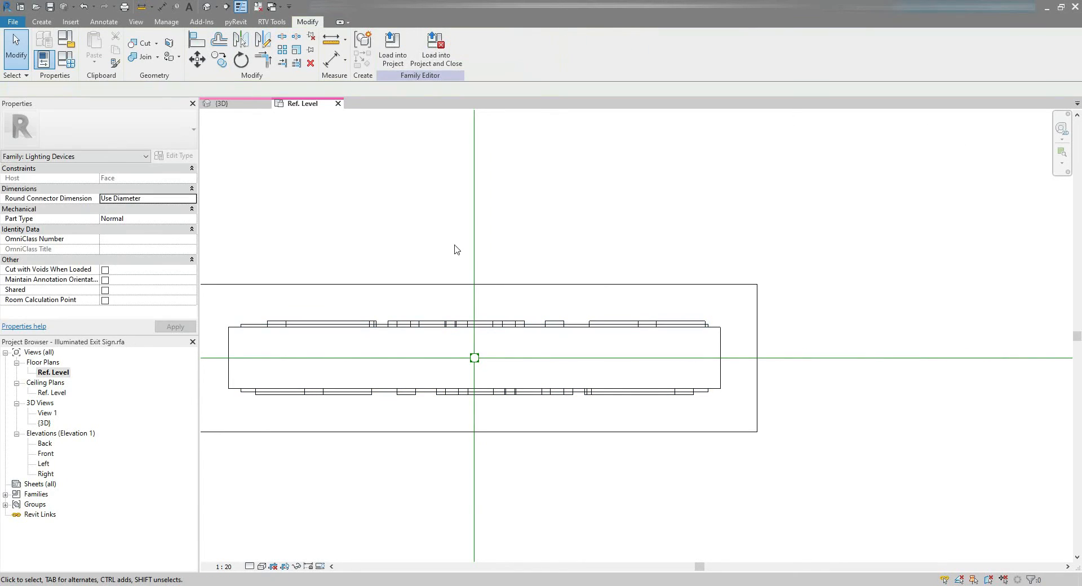
left_click(237, 105)
scroll(476, 307, "down", 2)
middle_click_drag(592, 374, 399, 393, "shift")
middle_click_drag(383, 430, 601, 456, "shift")
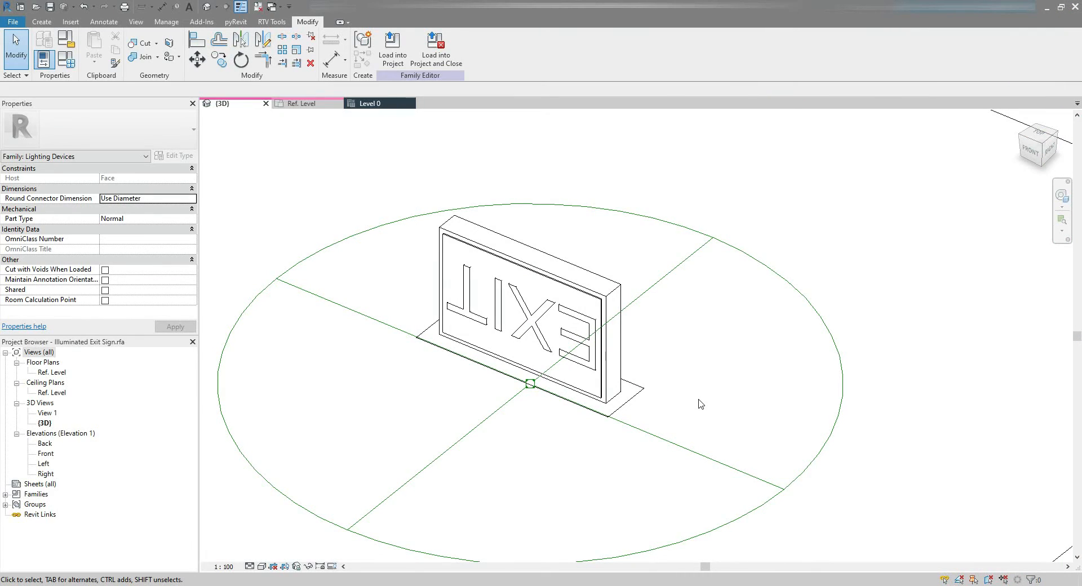
Step: Load the family into the test project and place it on the Level 0 ceiling face, rotated 90°, about 1840 mm and 500 mm from the walls
left_click(391, 57)
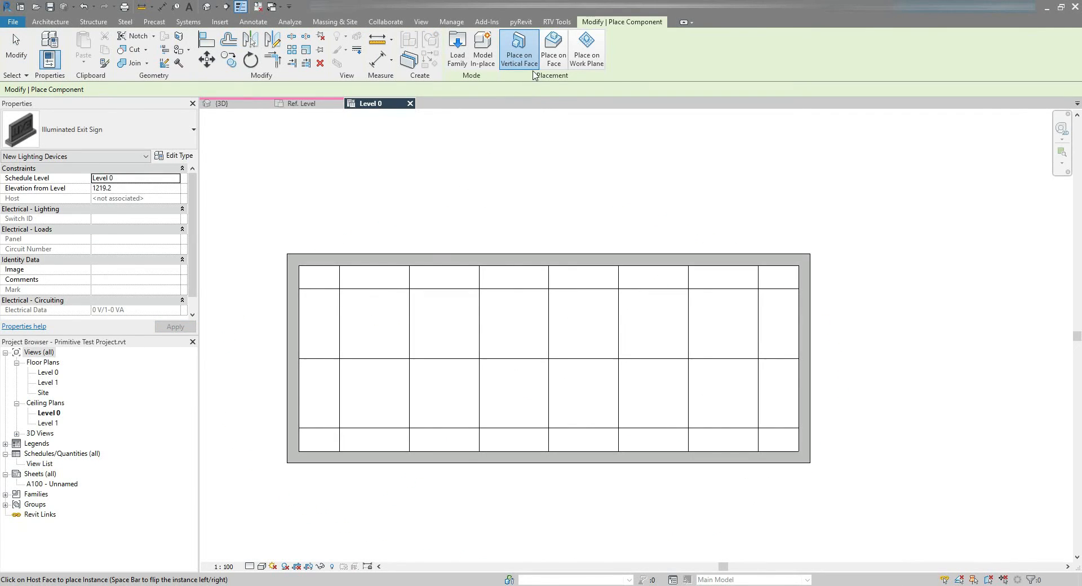
left_click(553, 55)
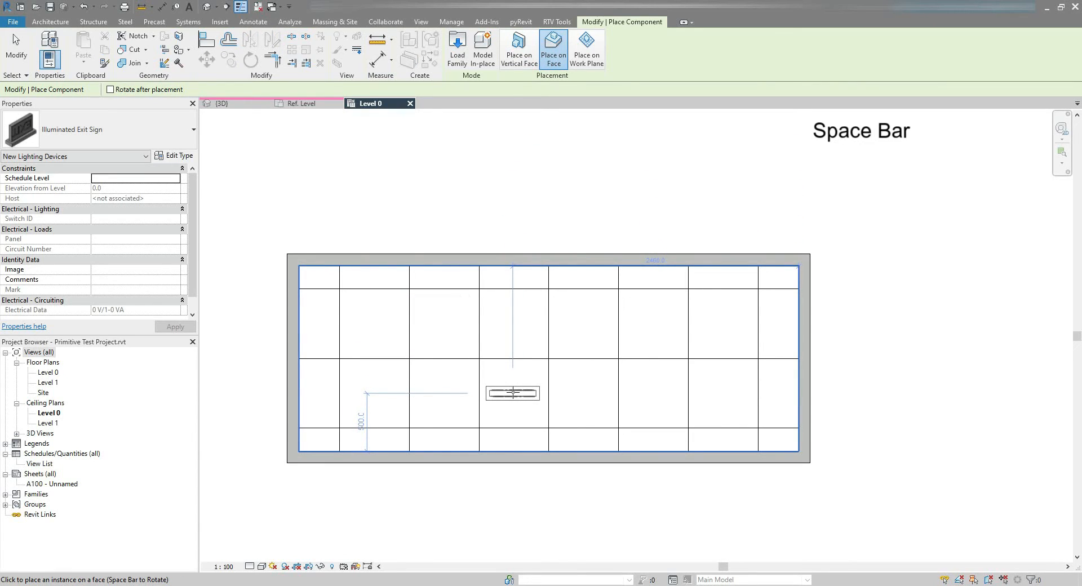
key("space")
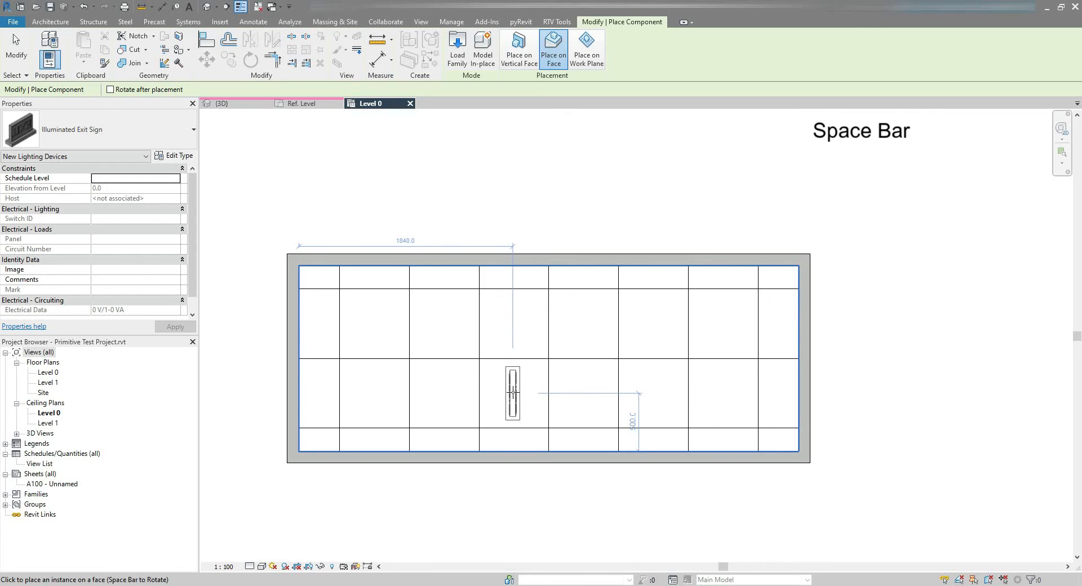
left_click(513, 393)
key("Escape")
key("Escape")
Step: Isolate the placed exit sign in a 3D selection box and view its green EXIT face from below the ceiling
left_click(514, 394)
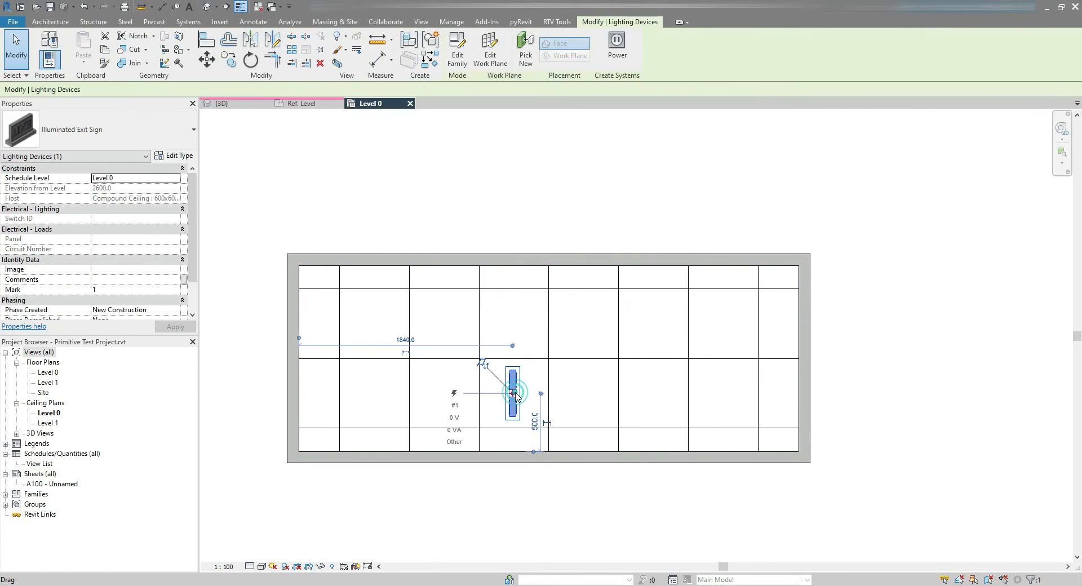
key("b")
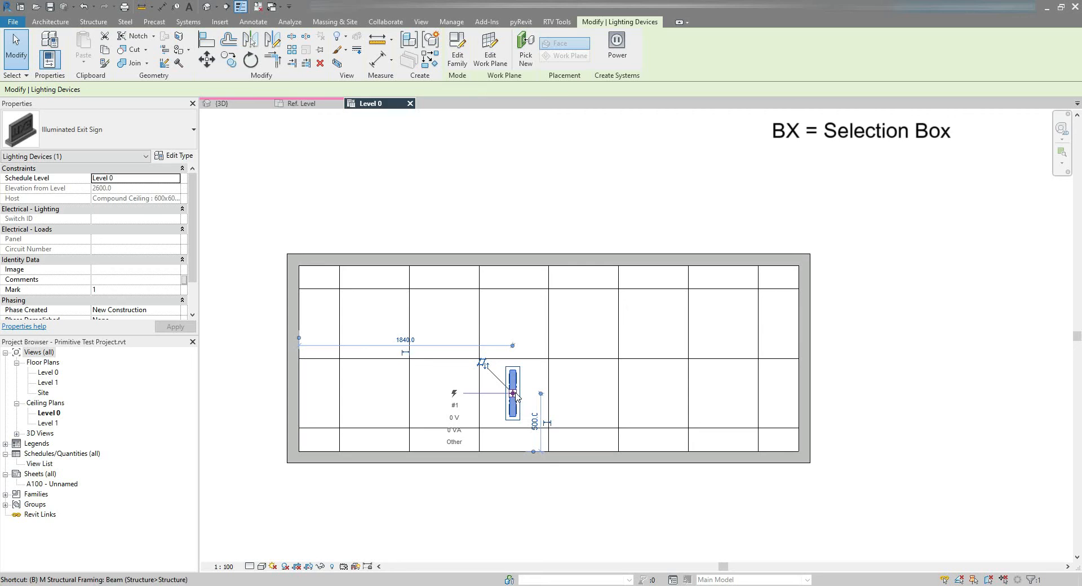
key("x")
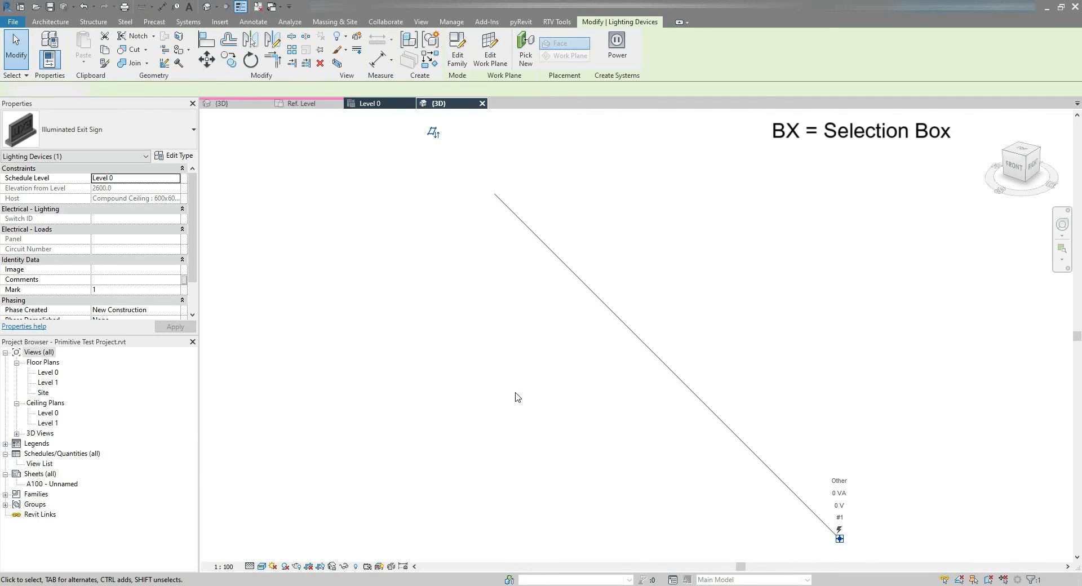
middle_click_drag(690, 277, 536, 336, "shift")
middle_click_drag(535, 336, 521, 323, "shift")
left_click(524, 322)
left_click(575, 297)
middle_click_drag(688, 325, 601, 407, "shift")
left_click(752, 303)
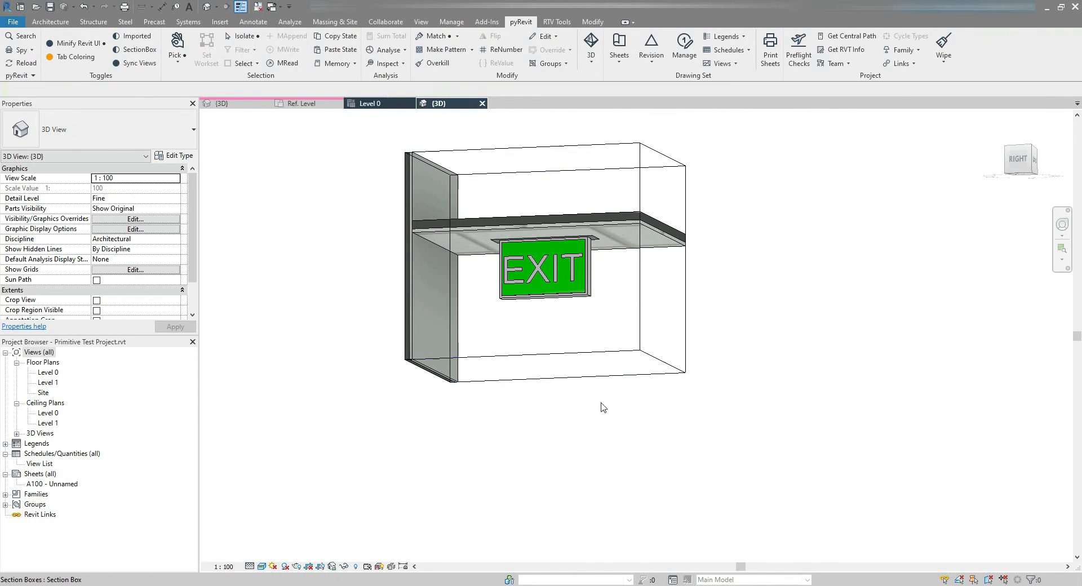
Step: Try the Wireframe visual style on the 3D view and look at the sign from its opposite side
left_click(261, 567)
left_click(274, 510)
scroll(653, 304, "up", 2)
middle_click_drag(709, 267, 665, 432, "shift")
middle_click_drag(802, 411, 491, 420, "shift")
Step: Set the 3D view's visual style to Realistic and inspect the exit sign's two faces
left_click(262, 566)
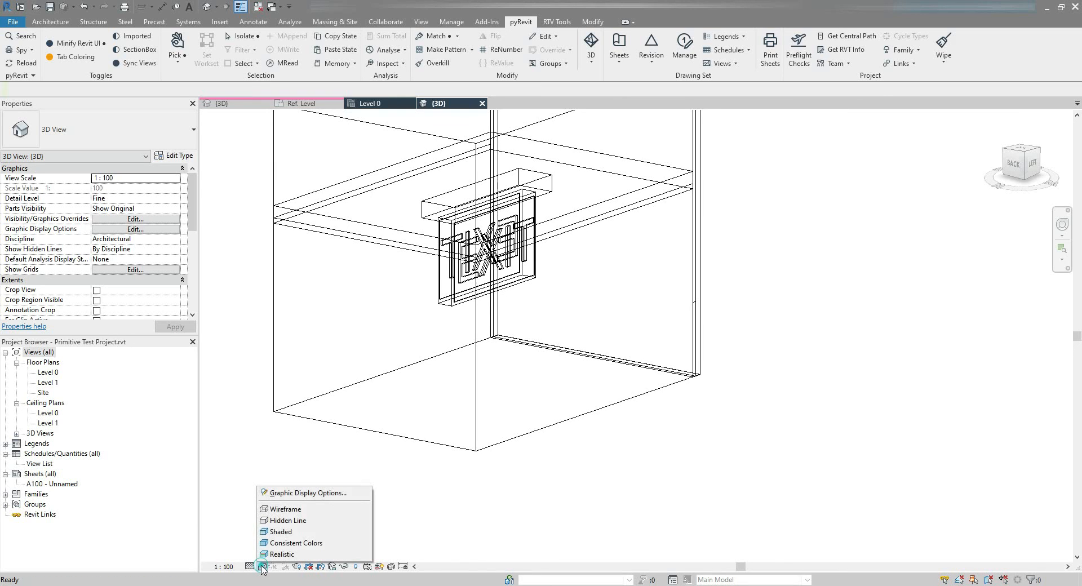
left_click(276, 555)
middle_click_drag(566, 530, 507, 479, "shift")
left_click(500, 332)
middle_click_drag(500, 333, 546, 300, "shift")
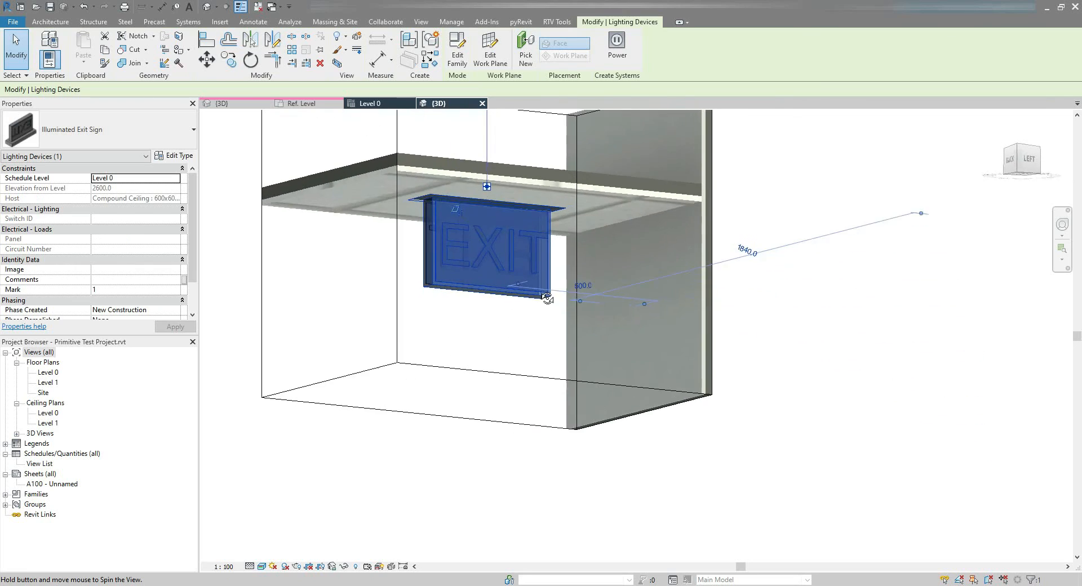
left_click(577, 460)
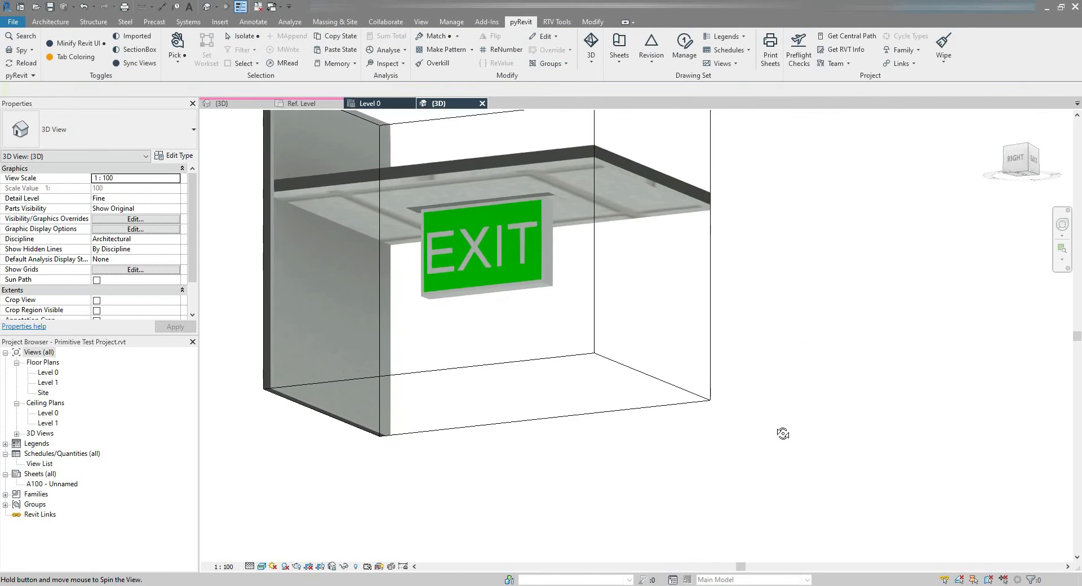